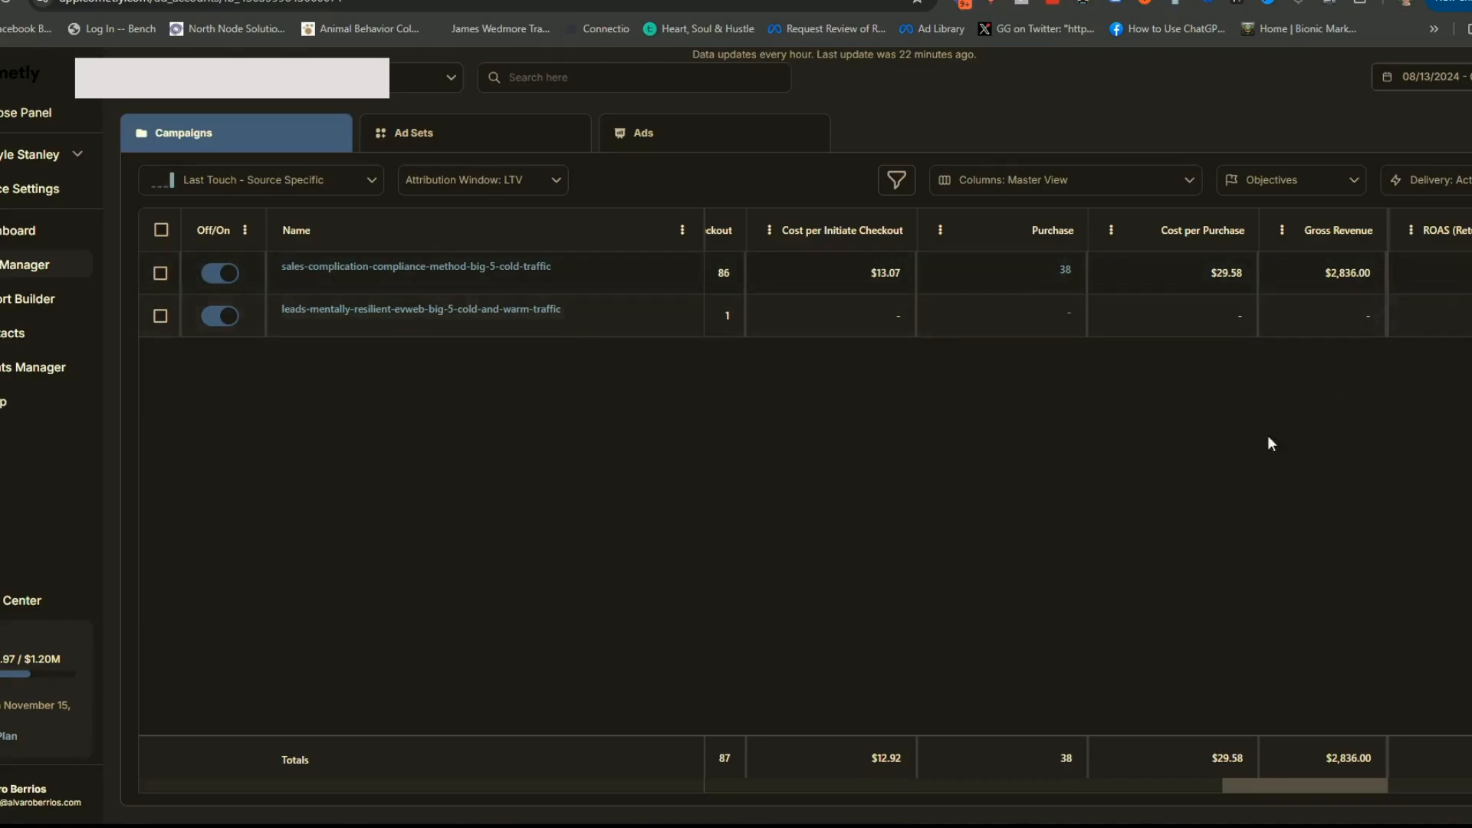
- Compare the sales campaign's website purchases and purchase conversion value in Meta Ads Manager with its purchase and gross revenue columns in Cometly
key("ctrl+Tab")
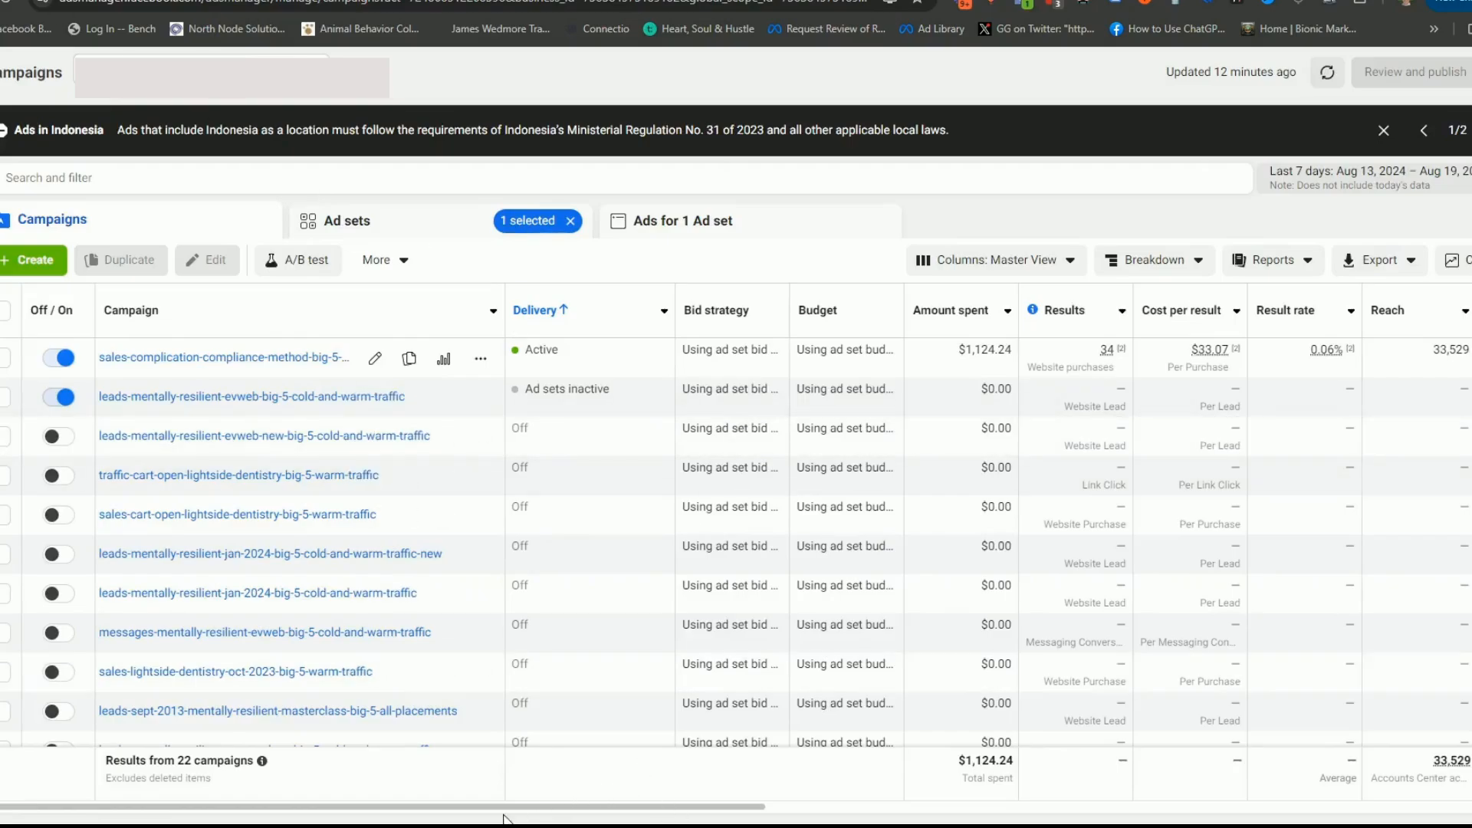
scroll(542, 816, "right", 2)
left_click_drag(542, 817, 1359, 793)
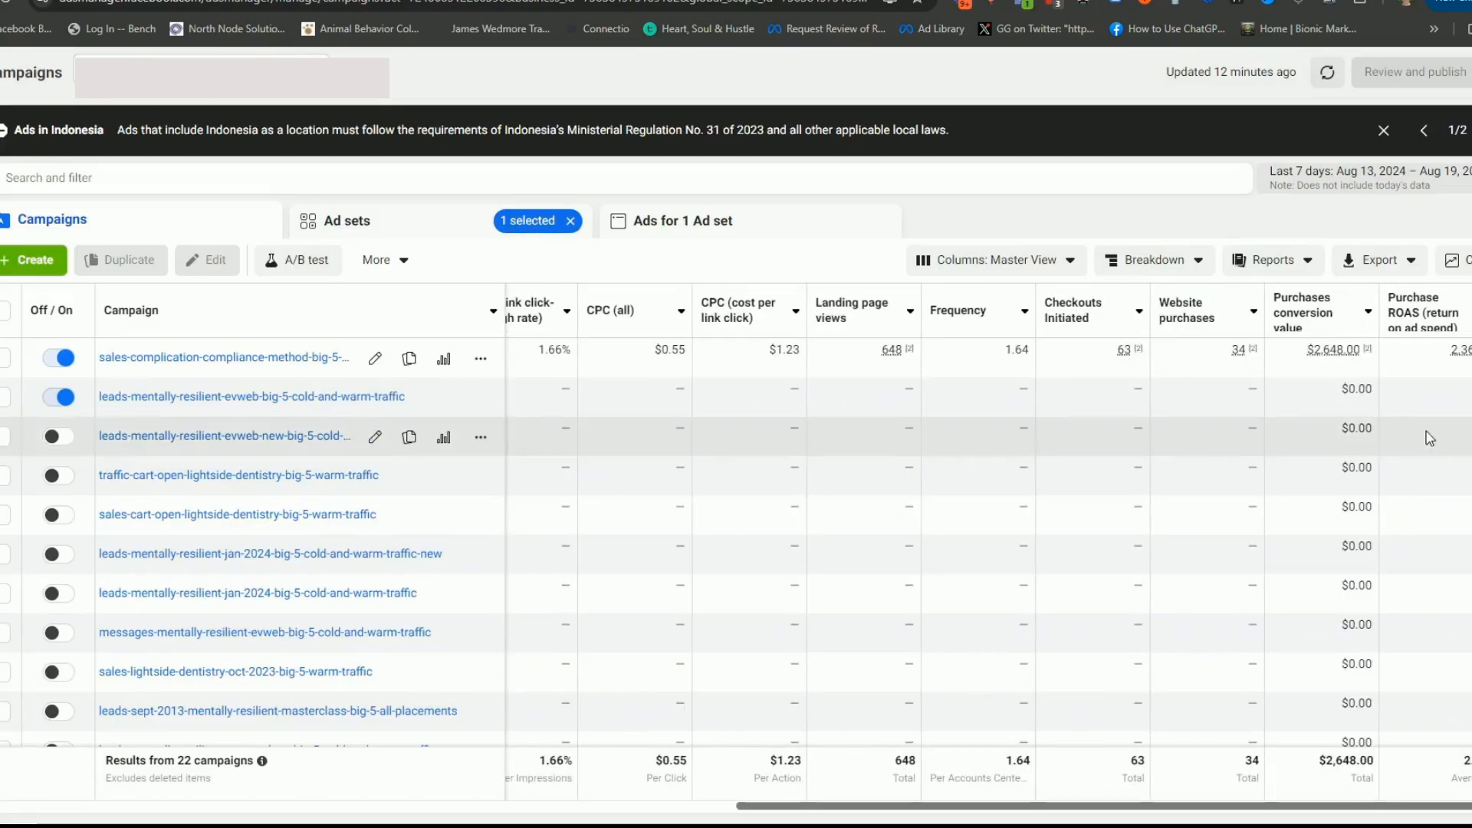
key("ctrl+shift+Tab")
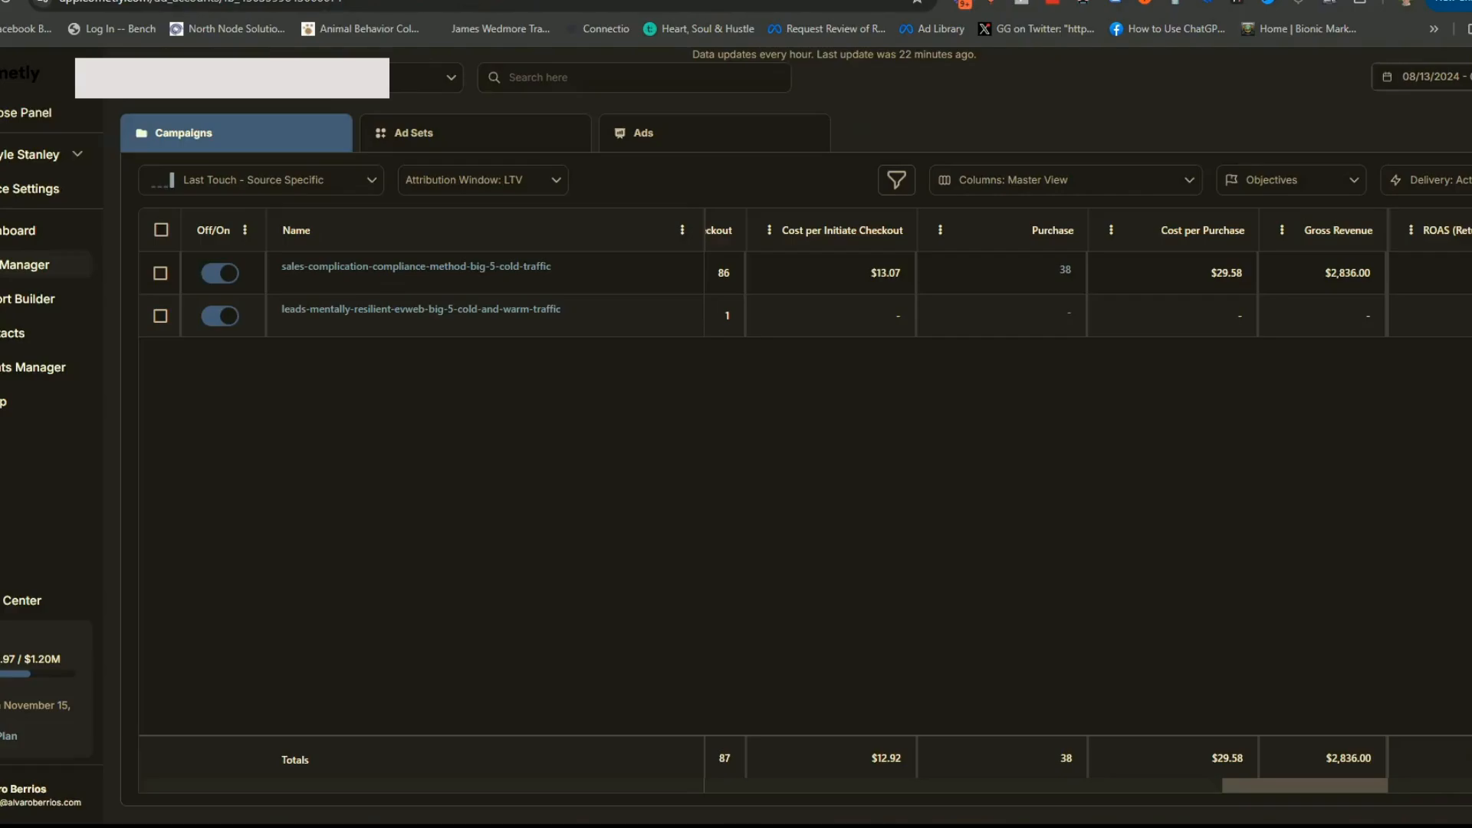
key("ctrl+Tab")
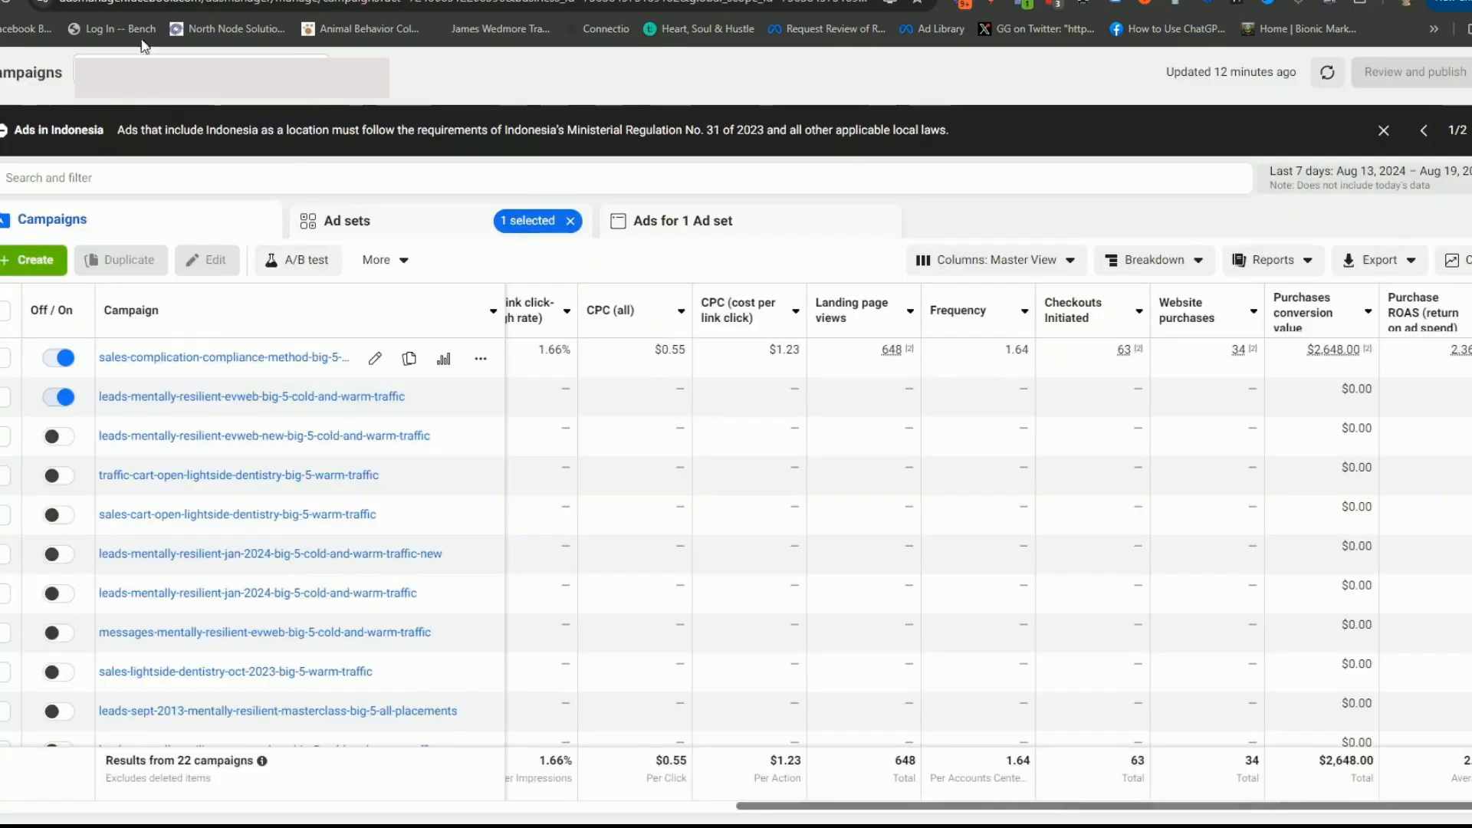
key("ctrl+shift+Tab")
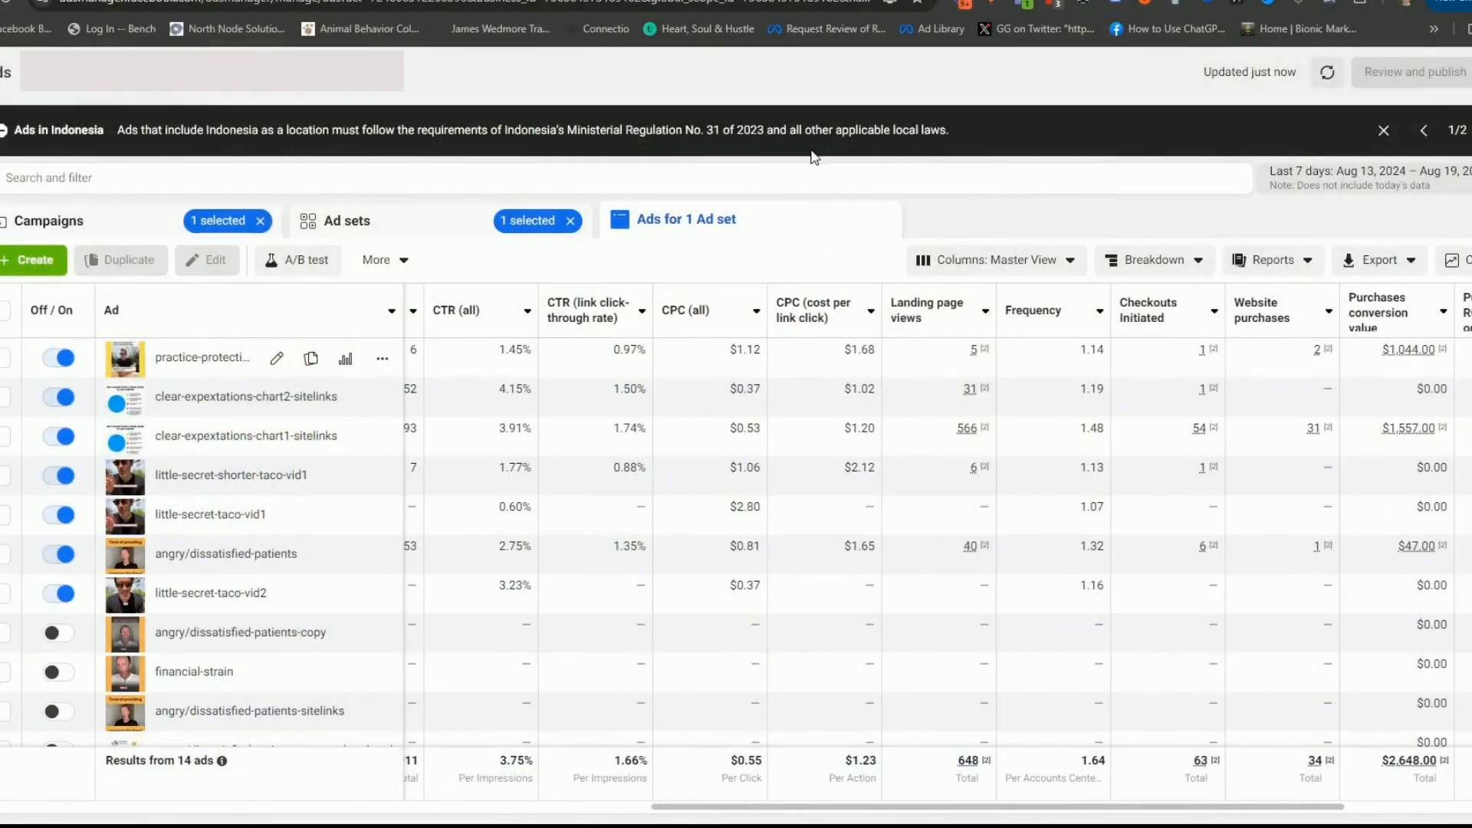
- Examine the amount spent, results, cost per result, reach and impressions of the individual ads in Meta Ads Manager
left_click_drag(729, 805, 198, 805)
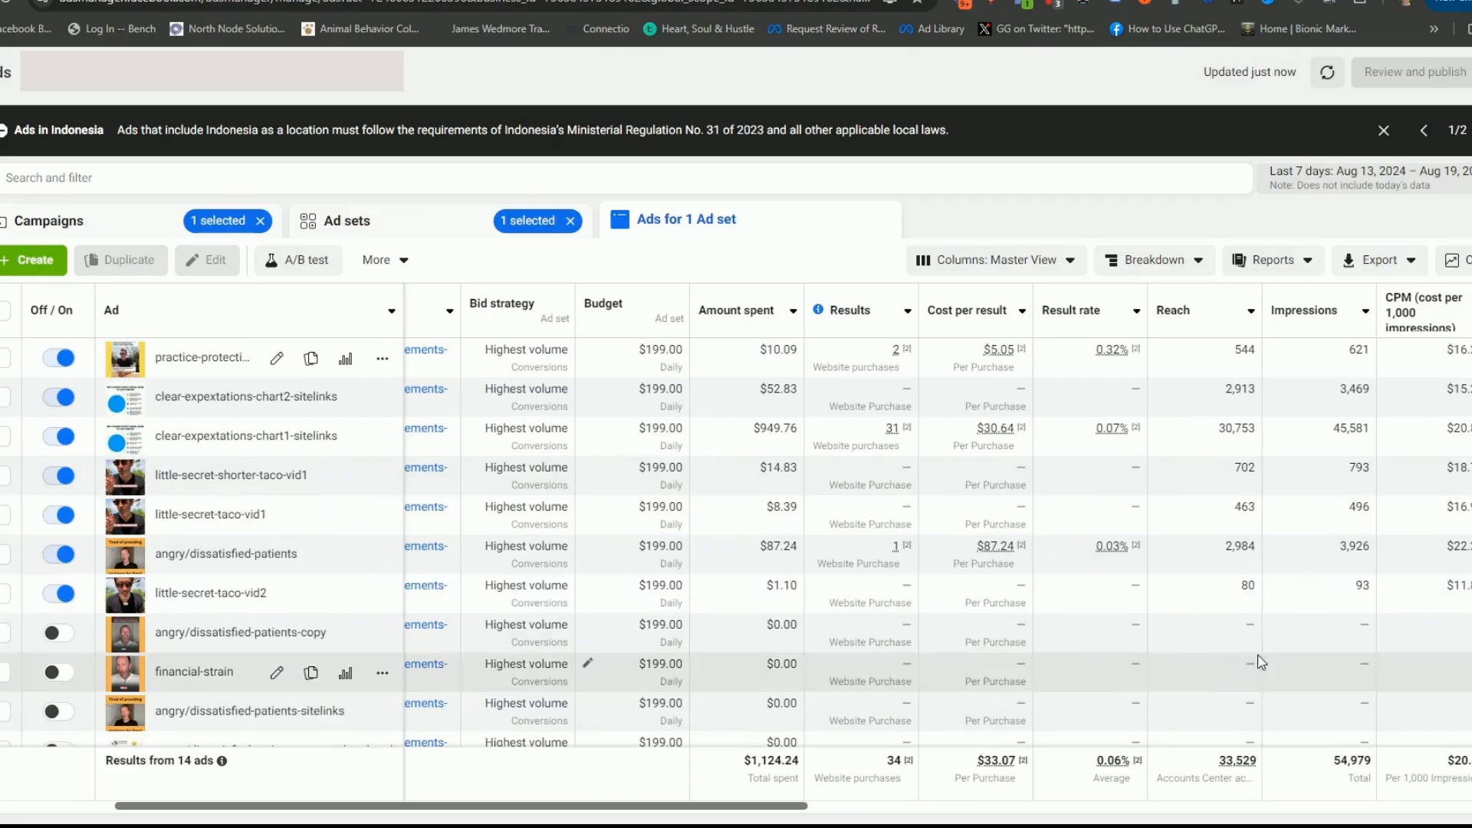
mouse_move(1250, 770)
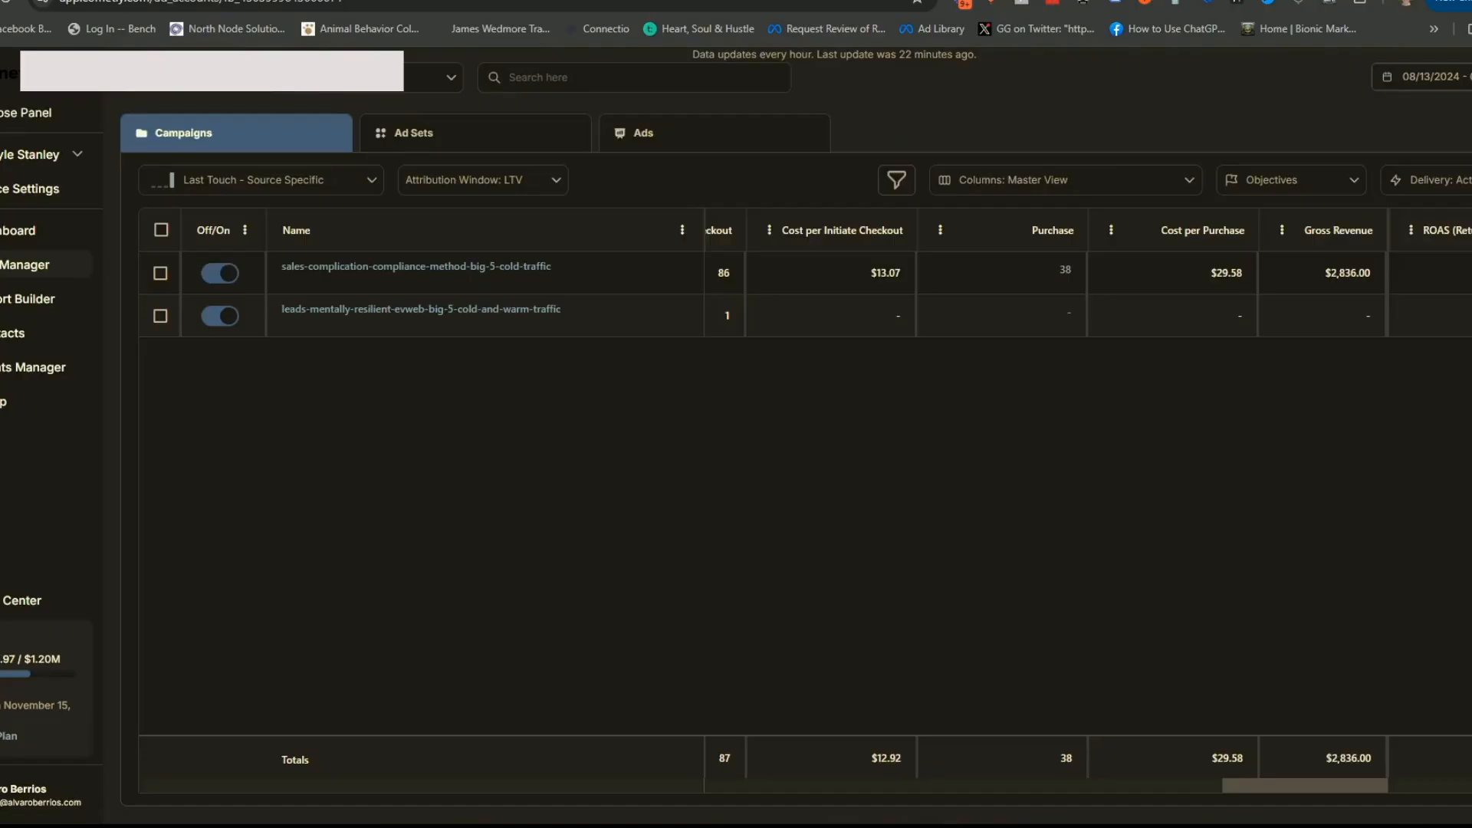
- In Cometly, filter to the sales-complication-compliance-method-big-5-cold-traffic campaign and its dental-school-all-placements ad set, and show that ad set's ads
left_click(160, 273)
left_click(453, 147)
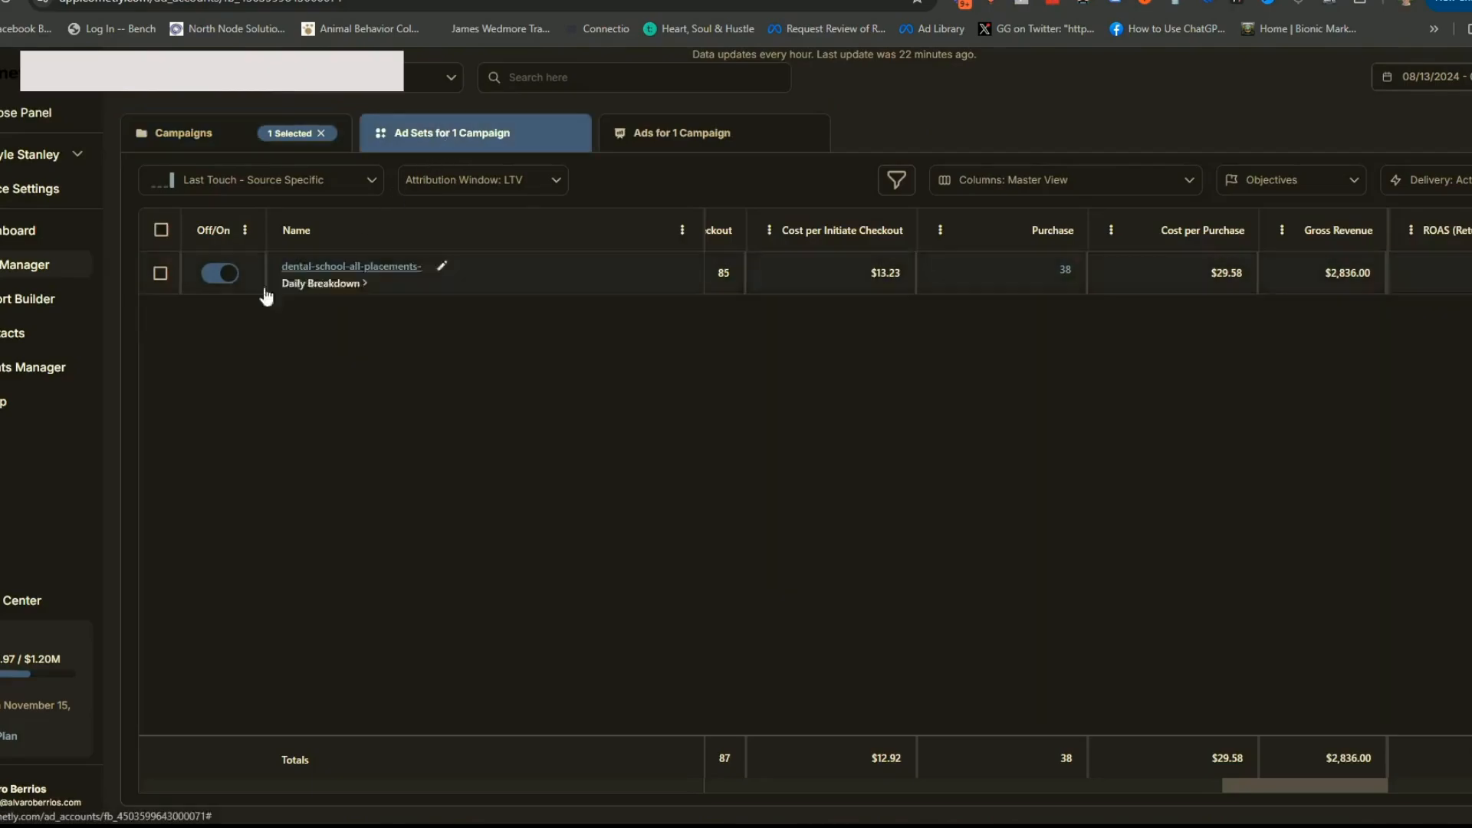
left_click(160, 273)
left_click(664, 135)
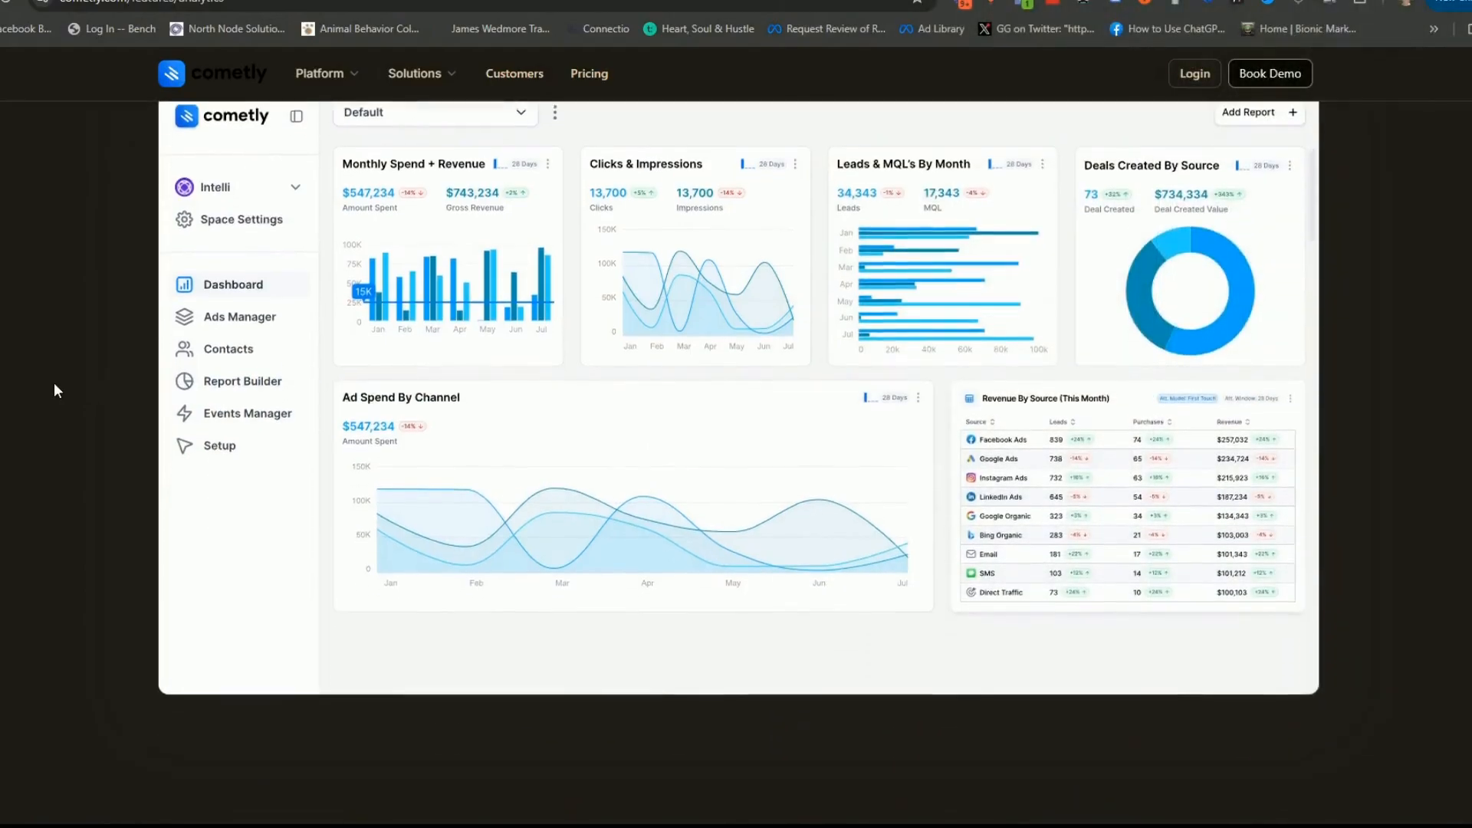
- Read Cometly's analytics feature page, covering the Report Builder, metrics and sources, advanced filters, realtime reporting, charts and report templates
scroll(53, 383, "down", 7)
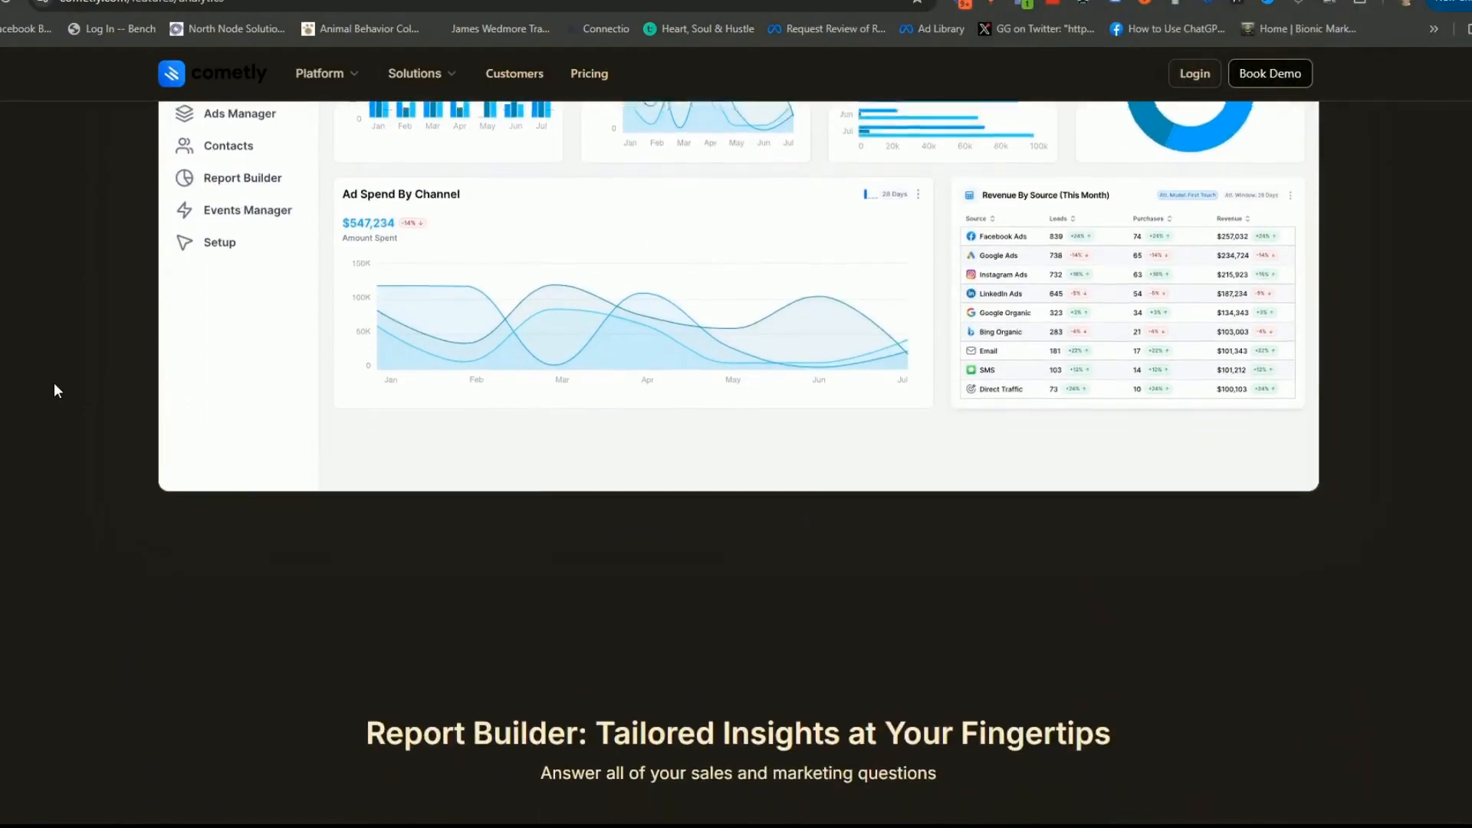
scroll(54, 391, "down", 5)
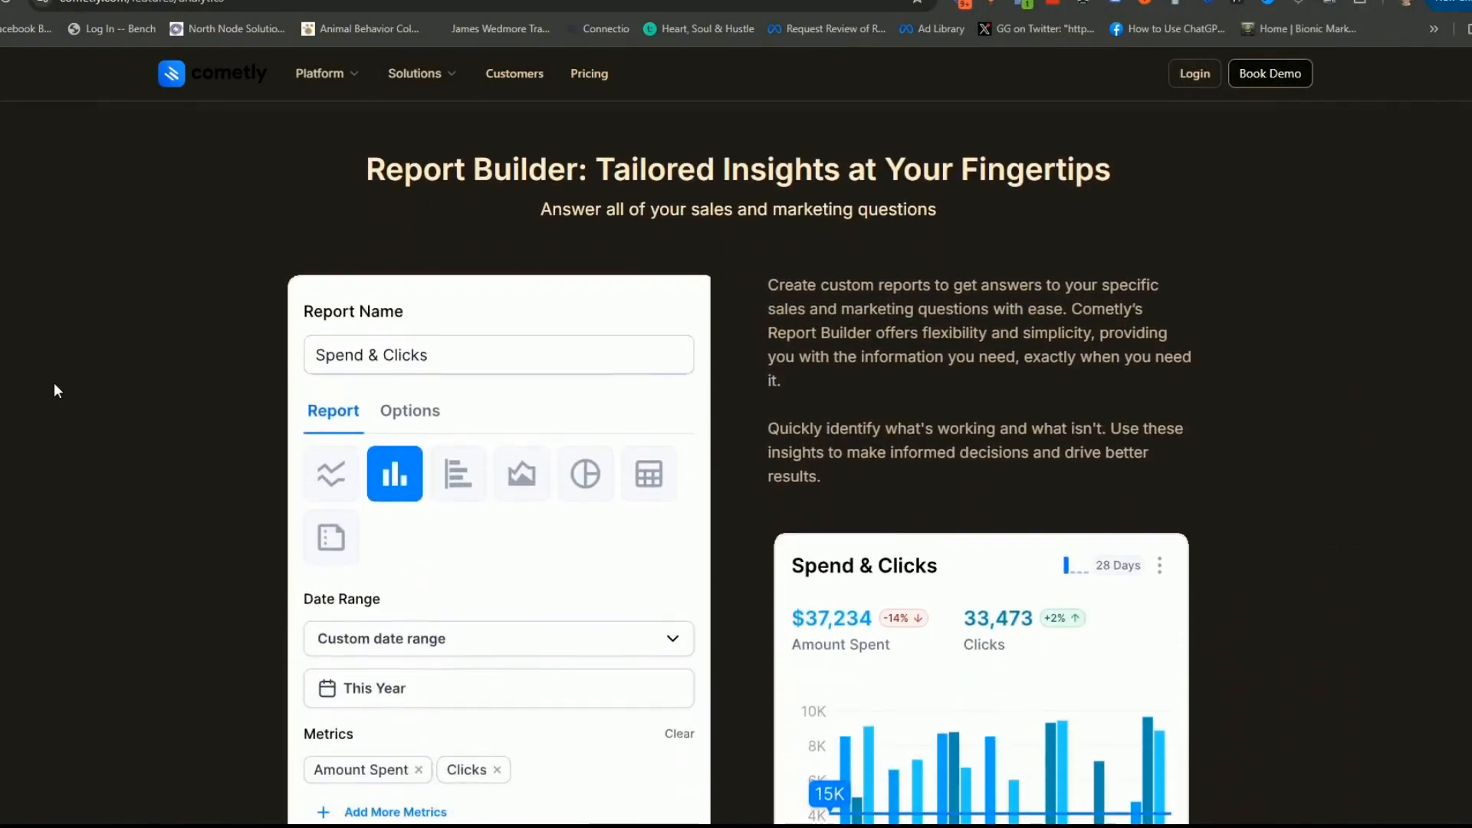
scroll(63, 394, "down", 4)
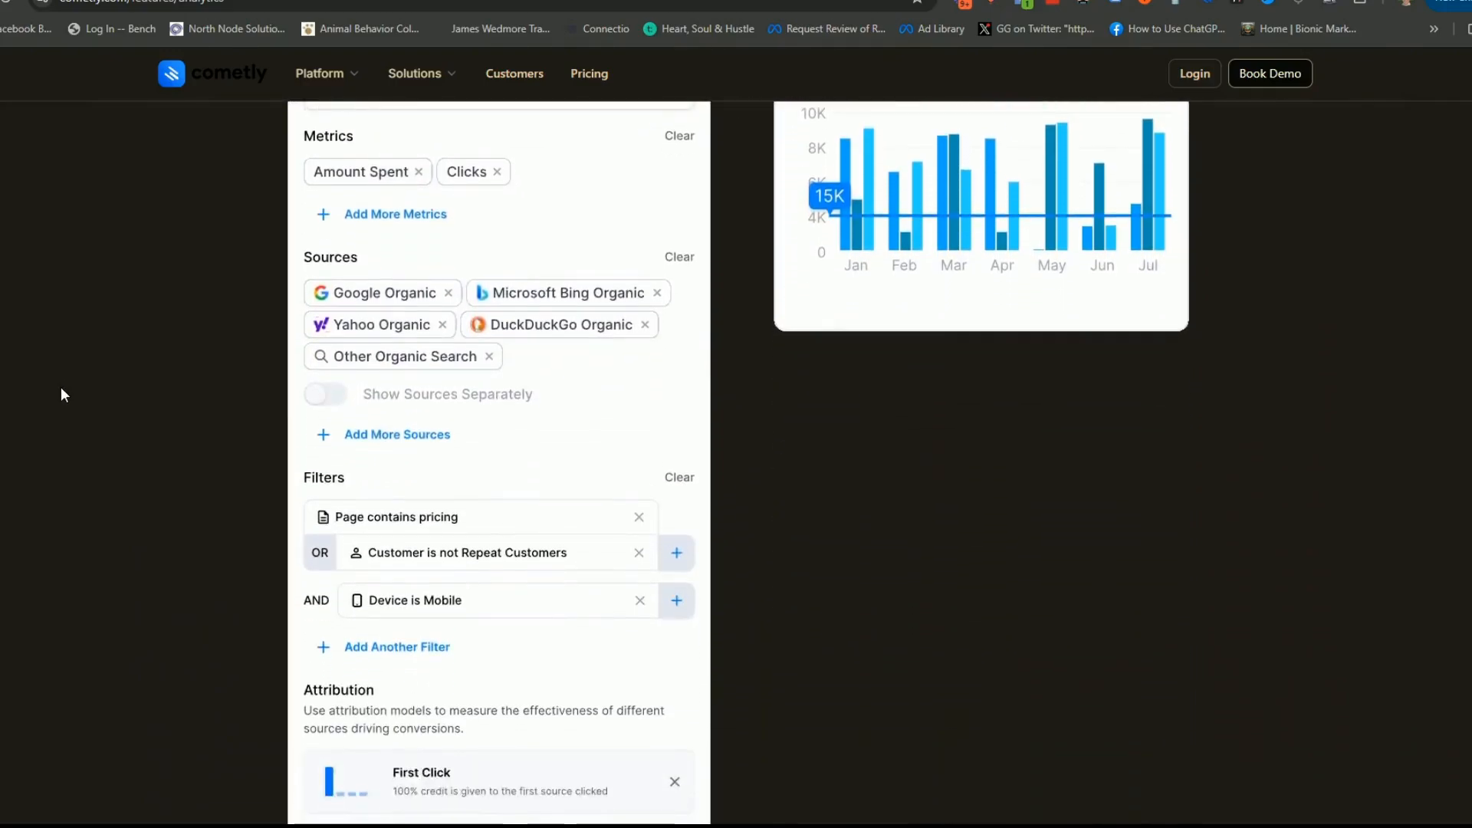
scroll(62, 394, "down", 8)
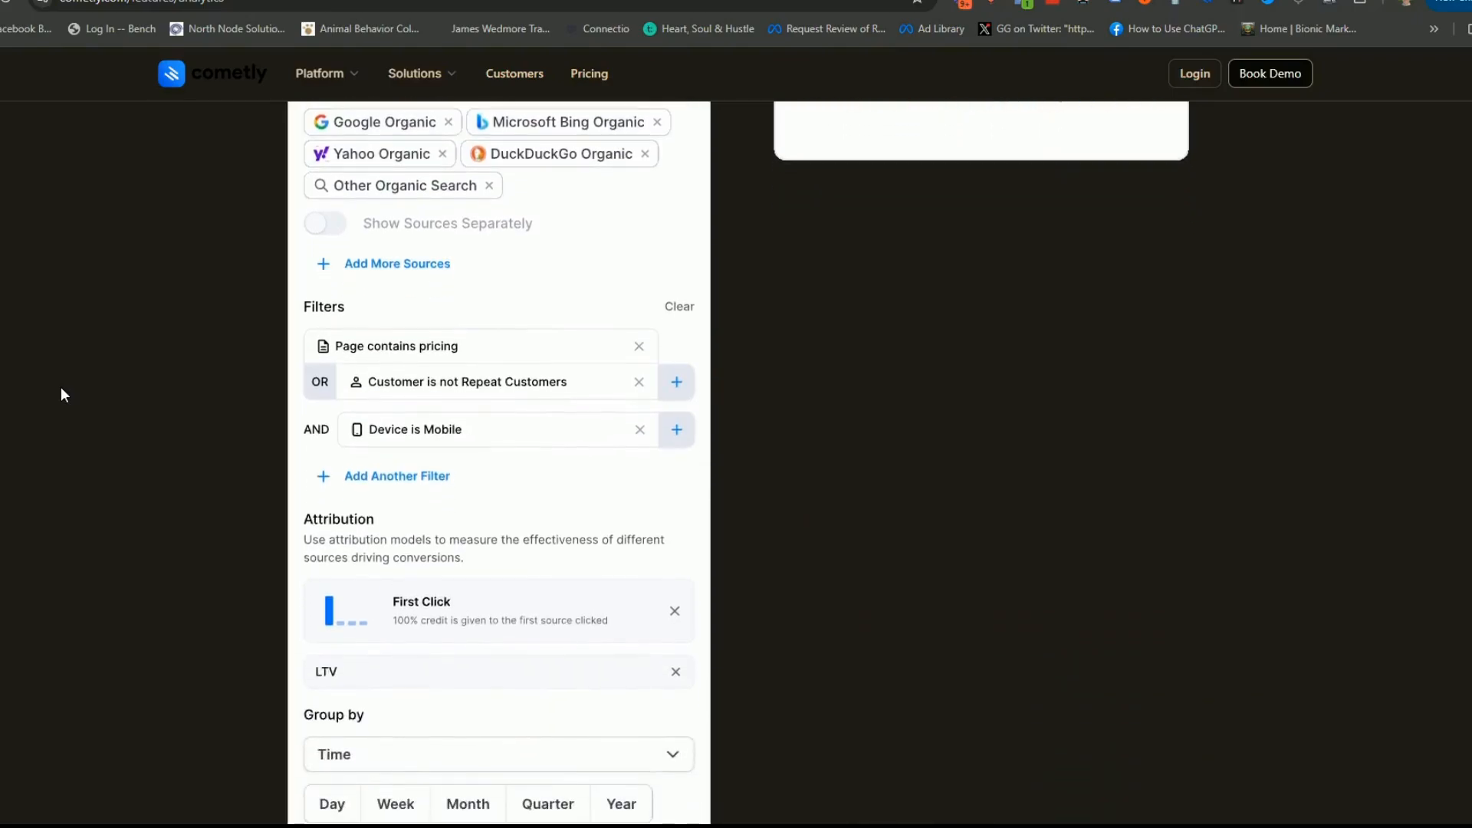
scroll(62, 394, "down", 3)
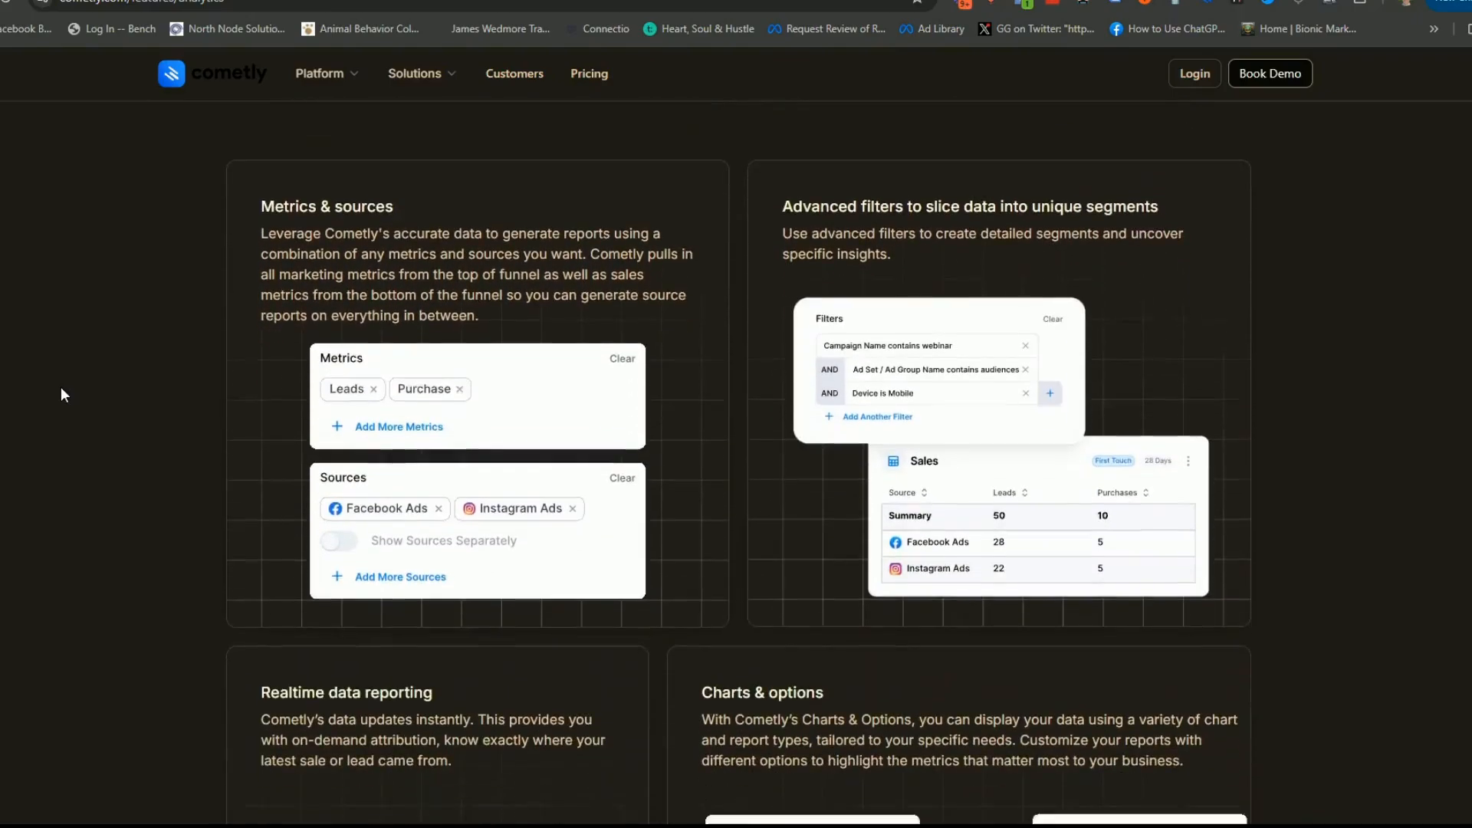
scroll(62, 394, "down", 2)
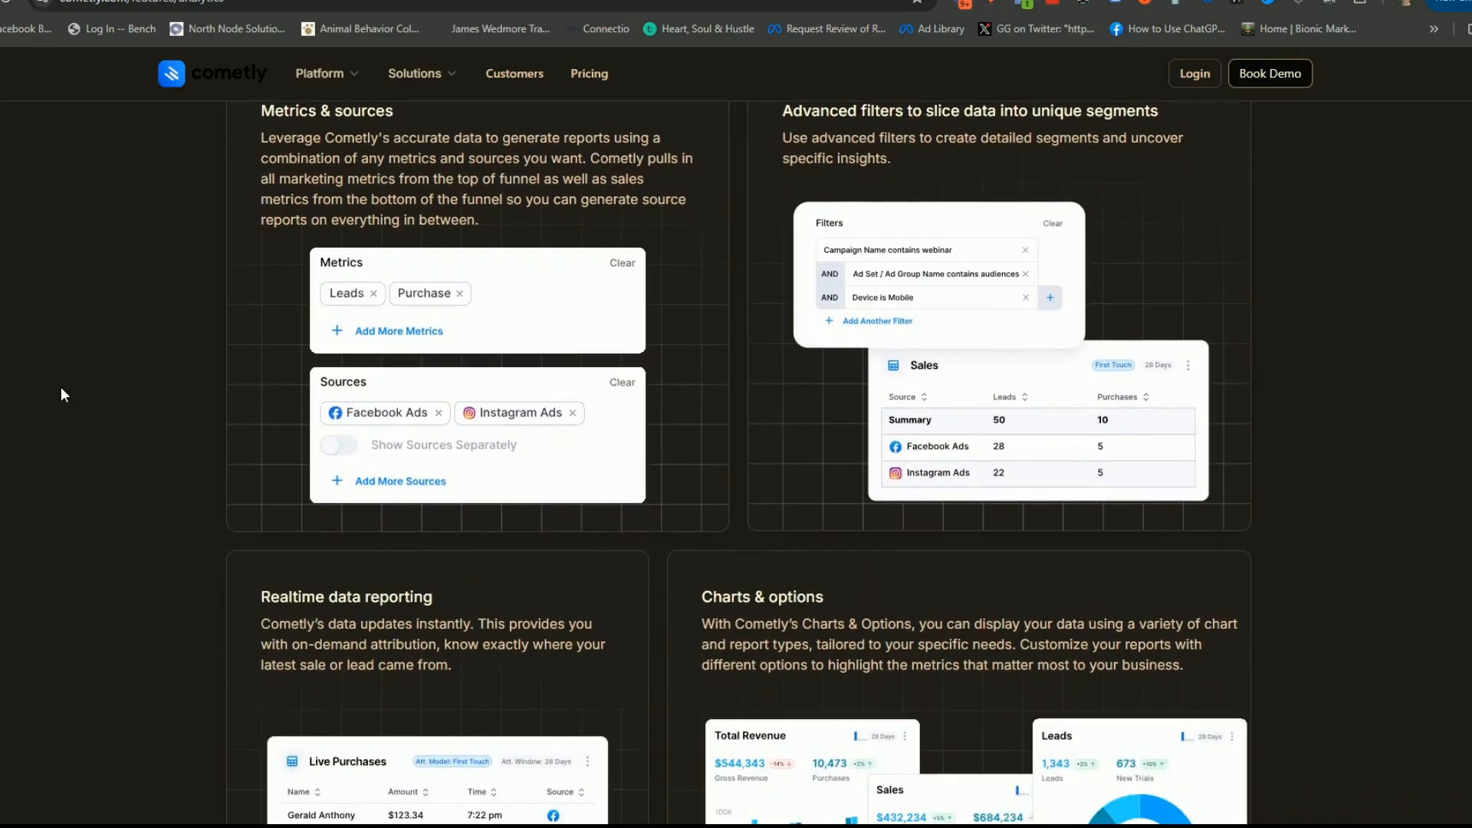
scroll(61, 394, "down", 2)
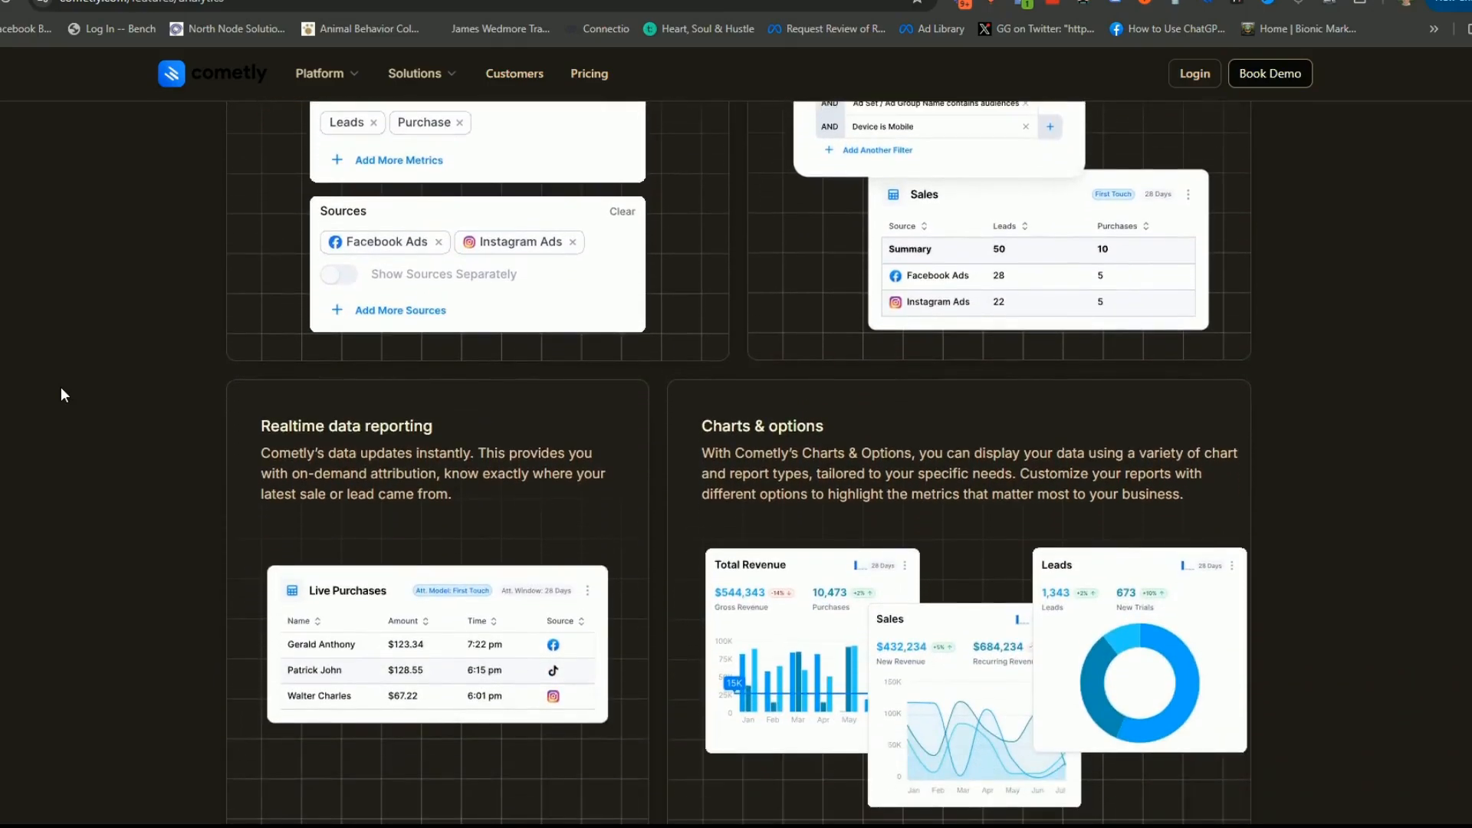
scroll(62, 394, "down", 7)
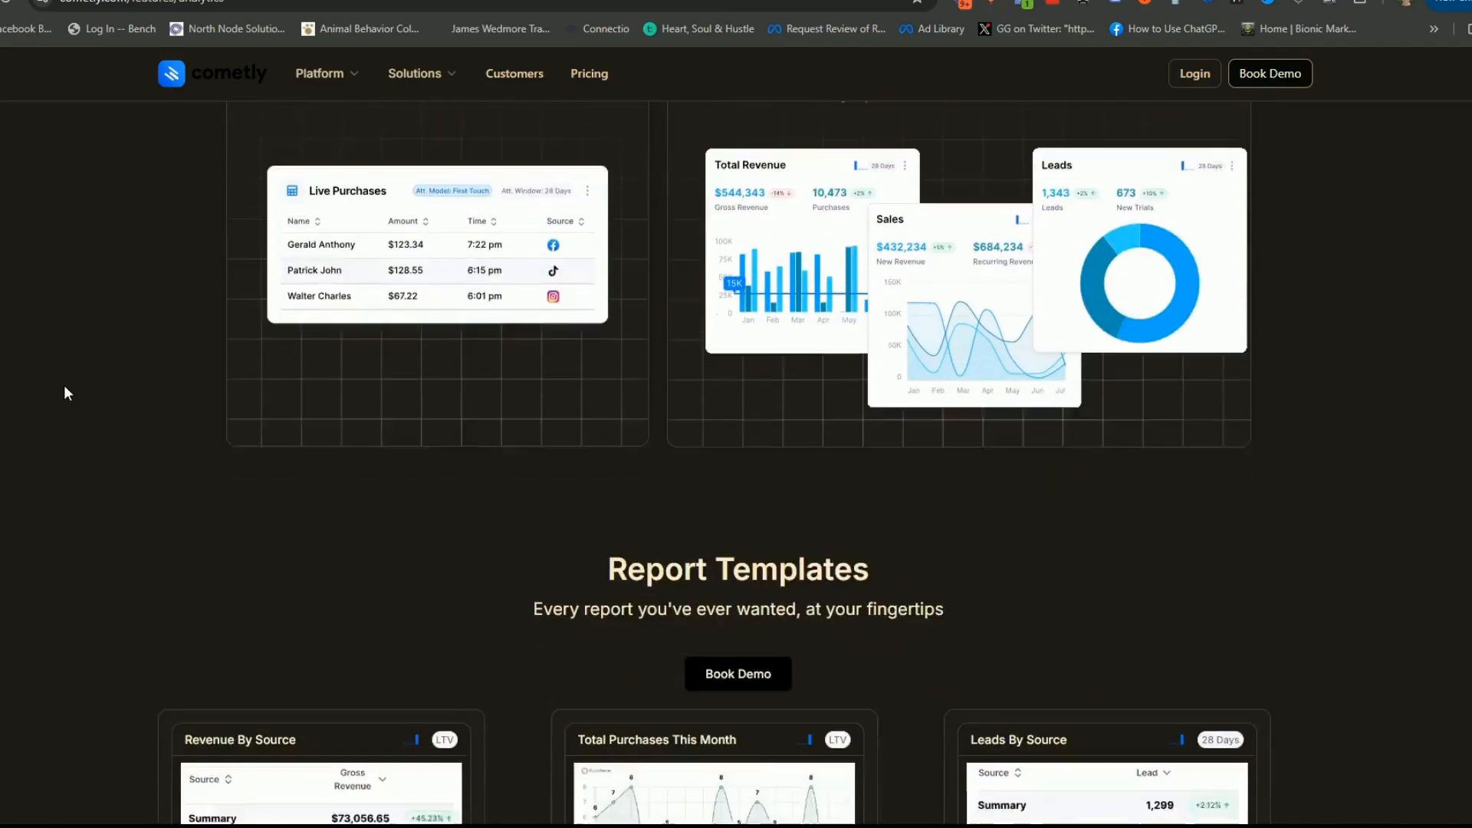
scroll(65, 392, "down", 1)
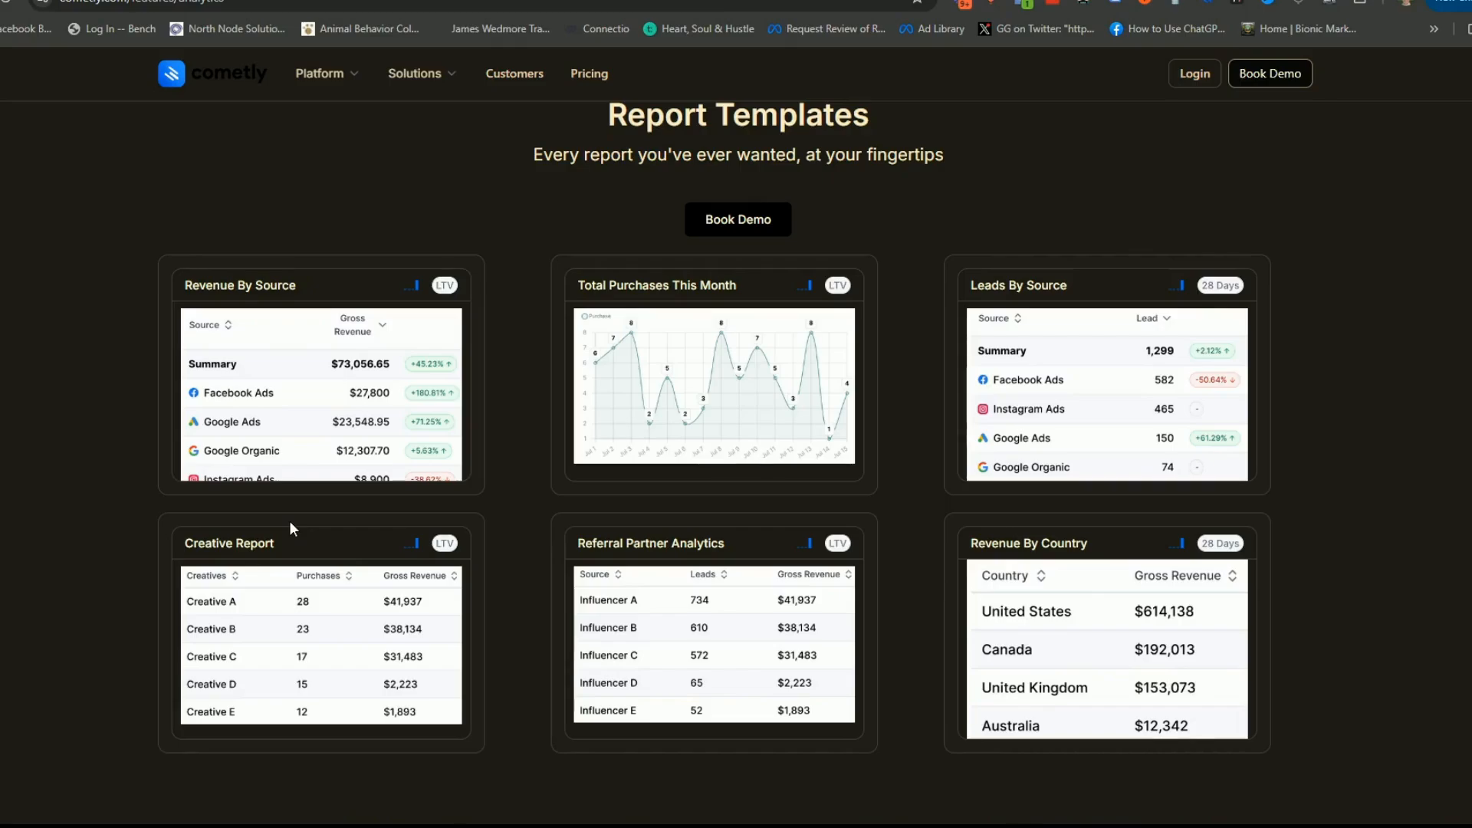
scroll(289, 523, "down", 1)
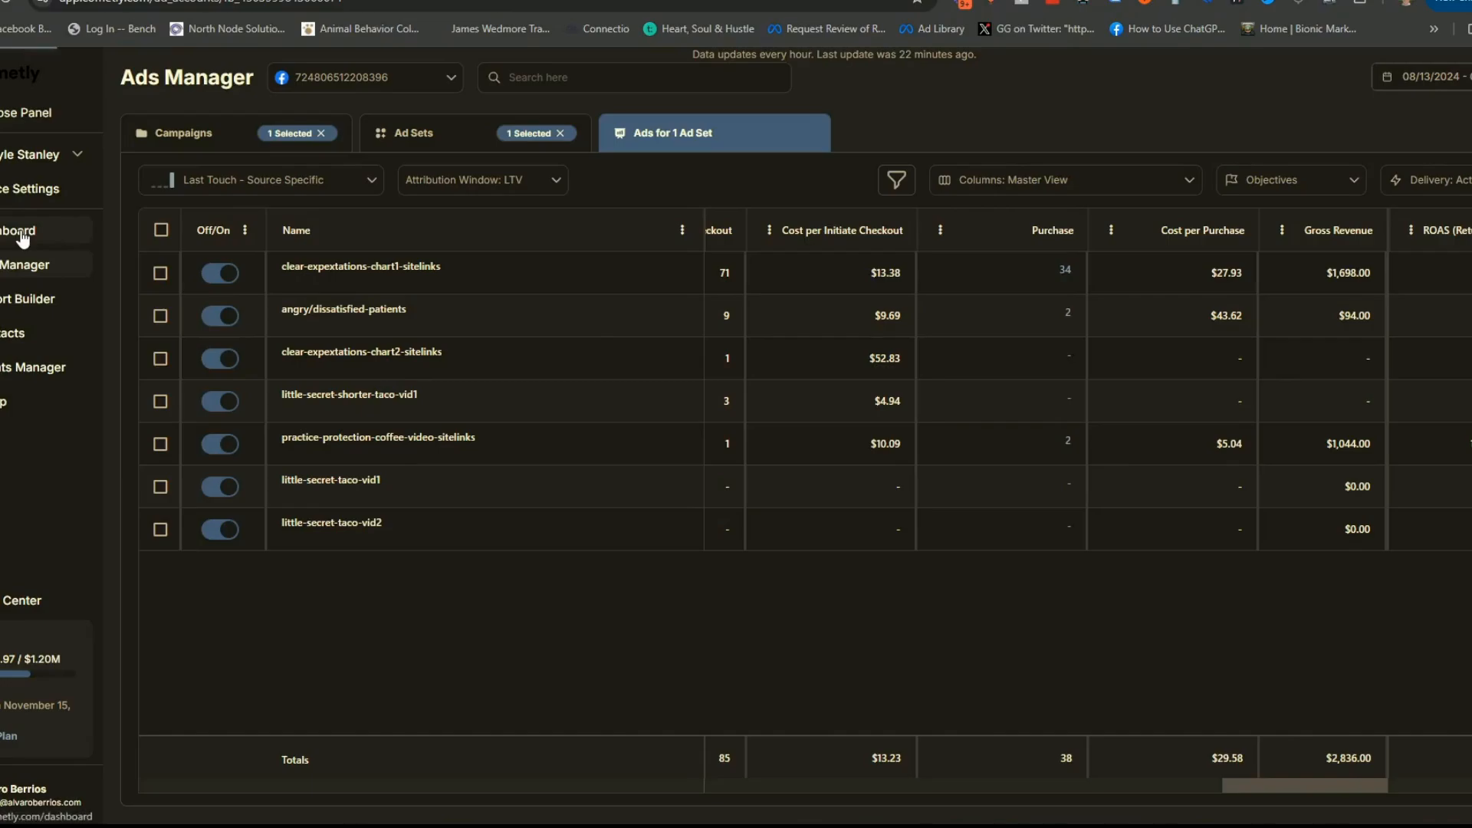
- Open the Cometly dashboard and review its spend, sales, revenue by source, sales by country, cost per sale, CTR and CPM reports
left_click(23, 235)
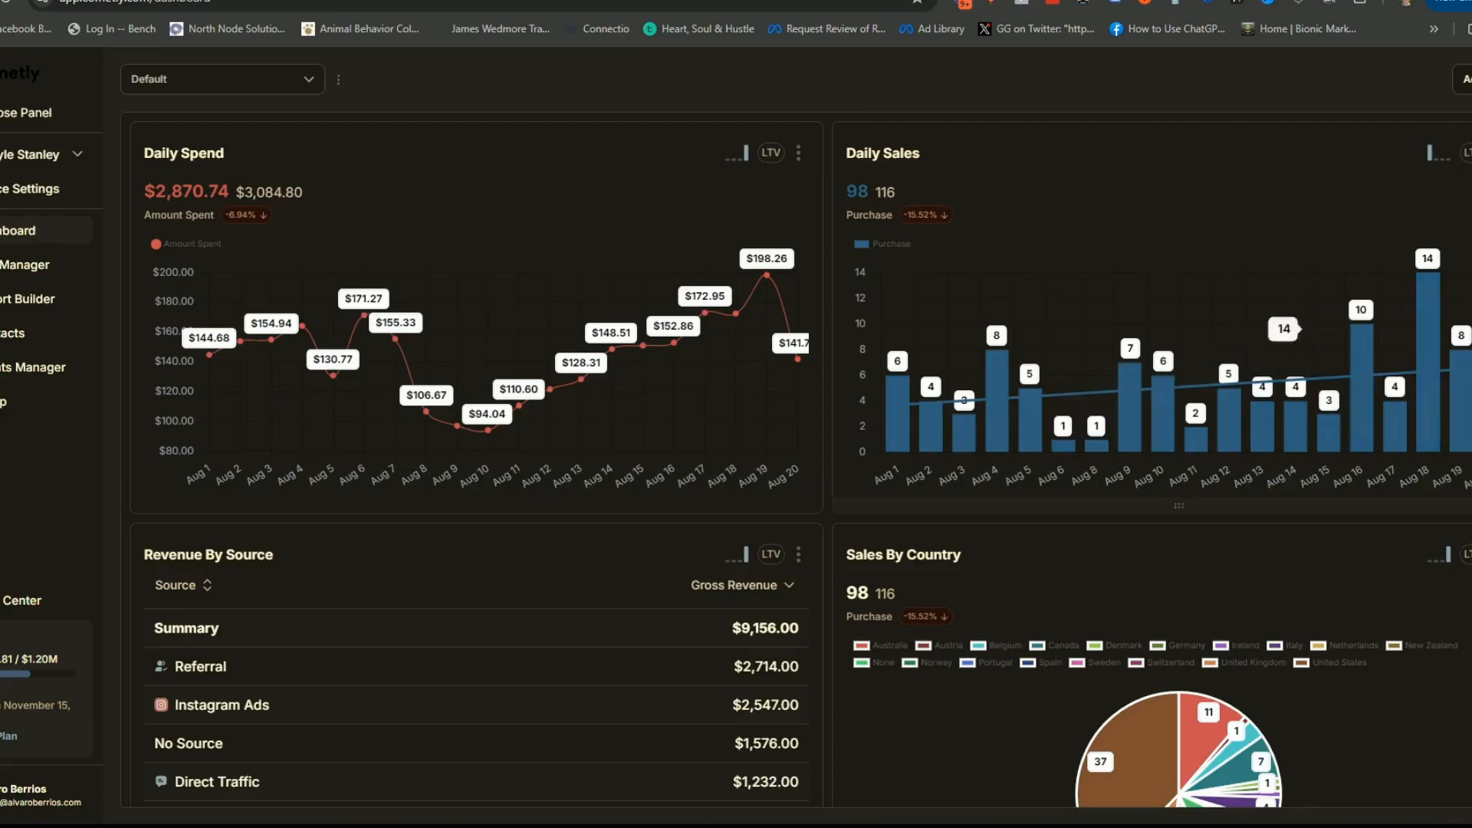
scroll(996, 372, "down", 2)
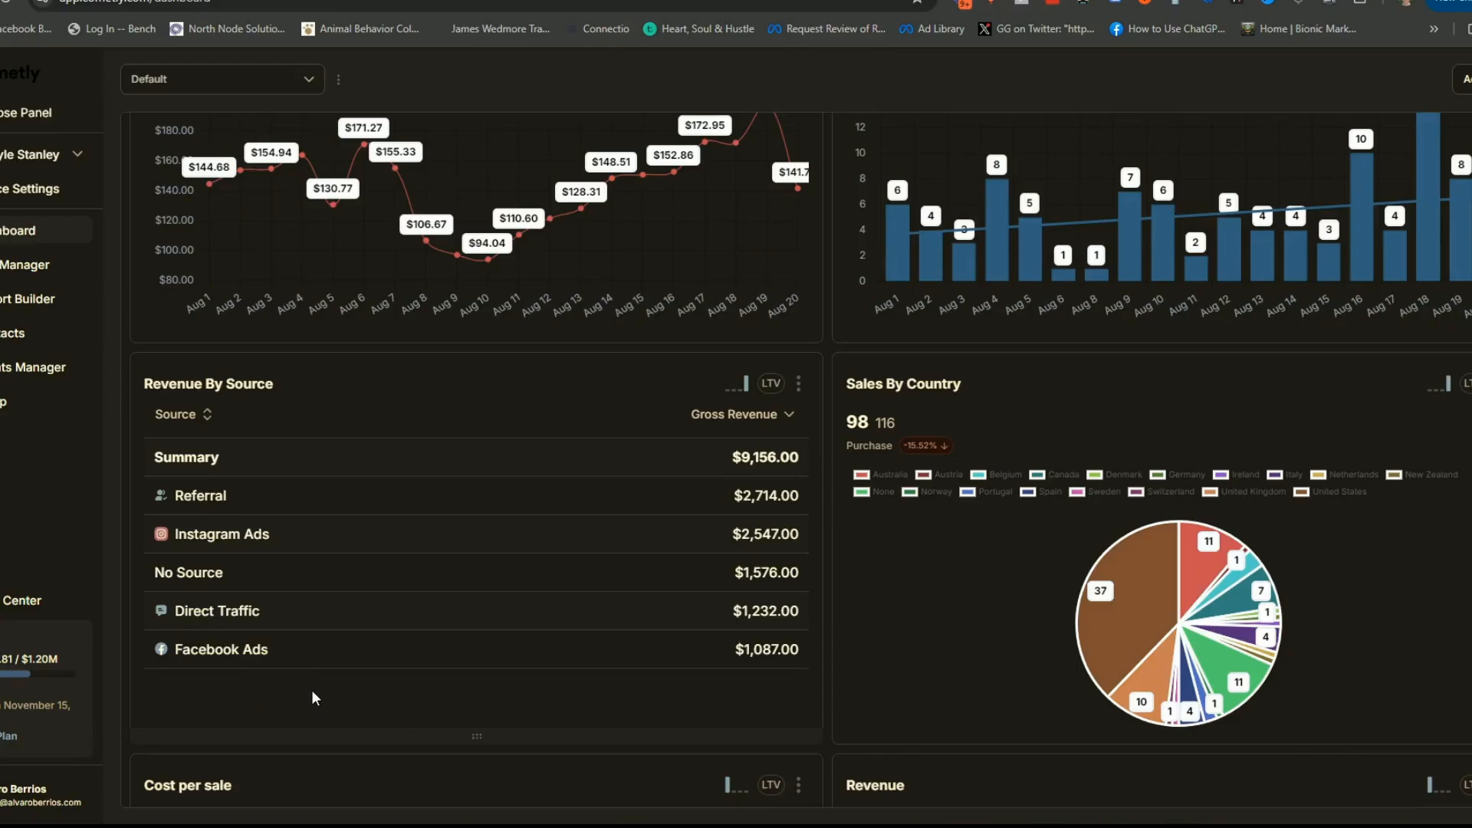
scroll(301, 664, "down", 1)
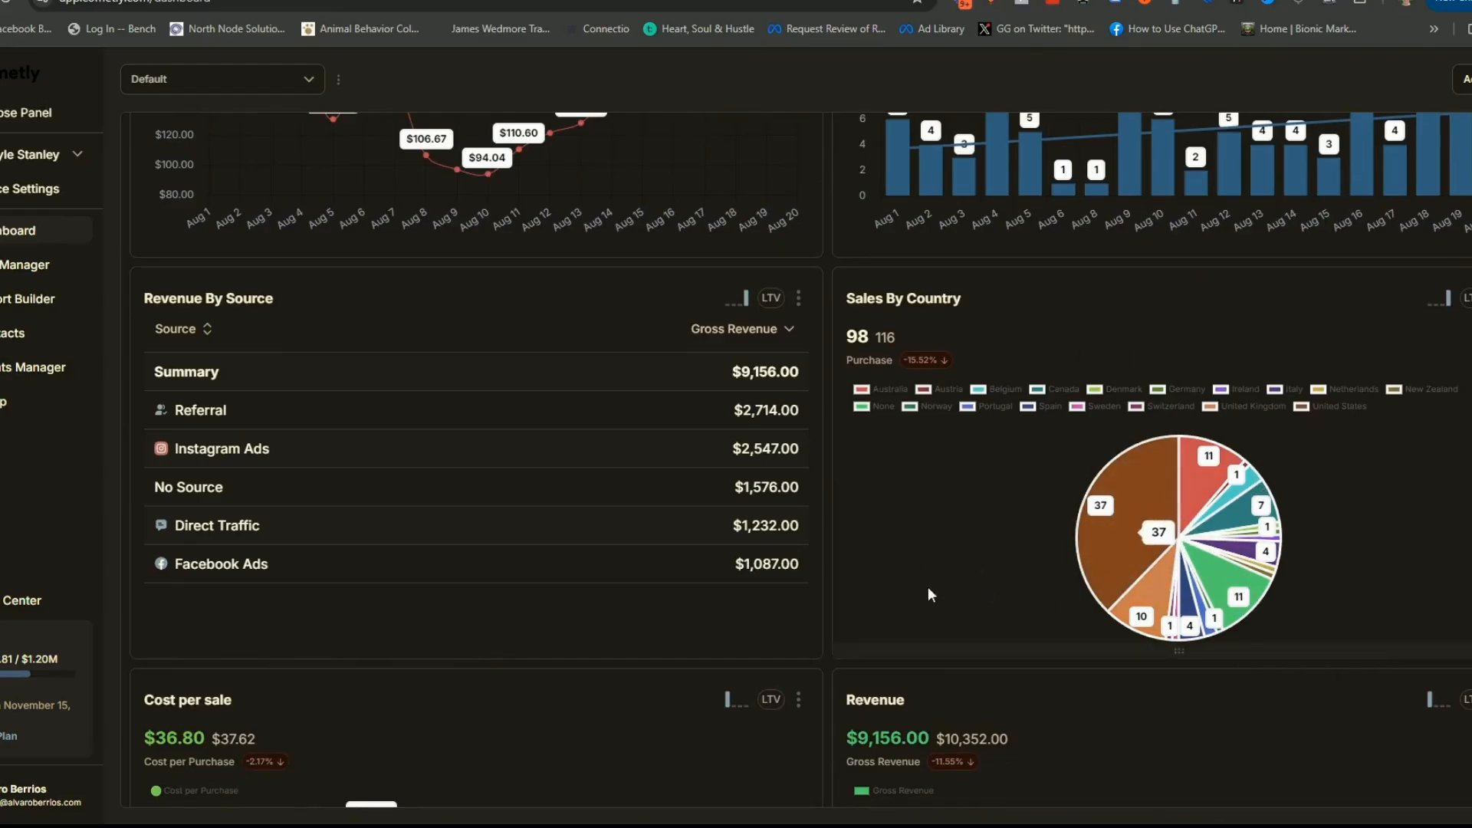
scroll(977, 552, "down", 1)
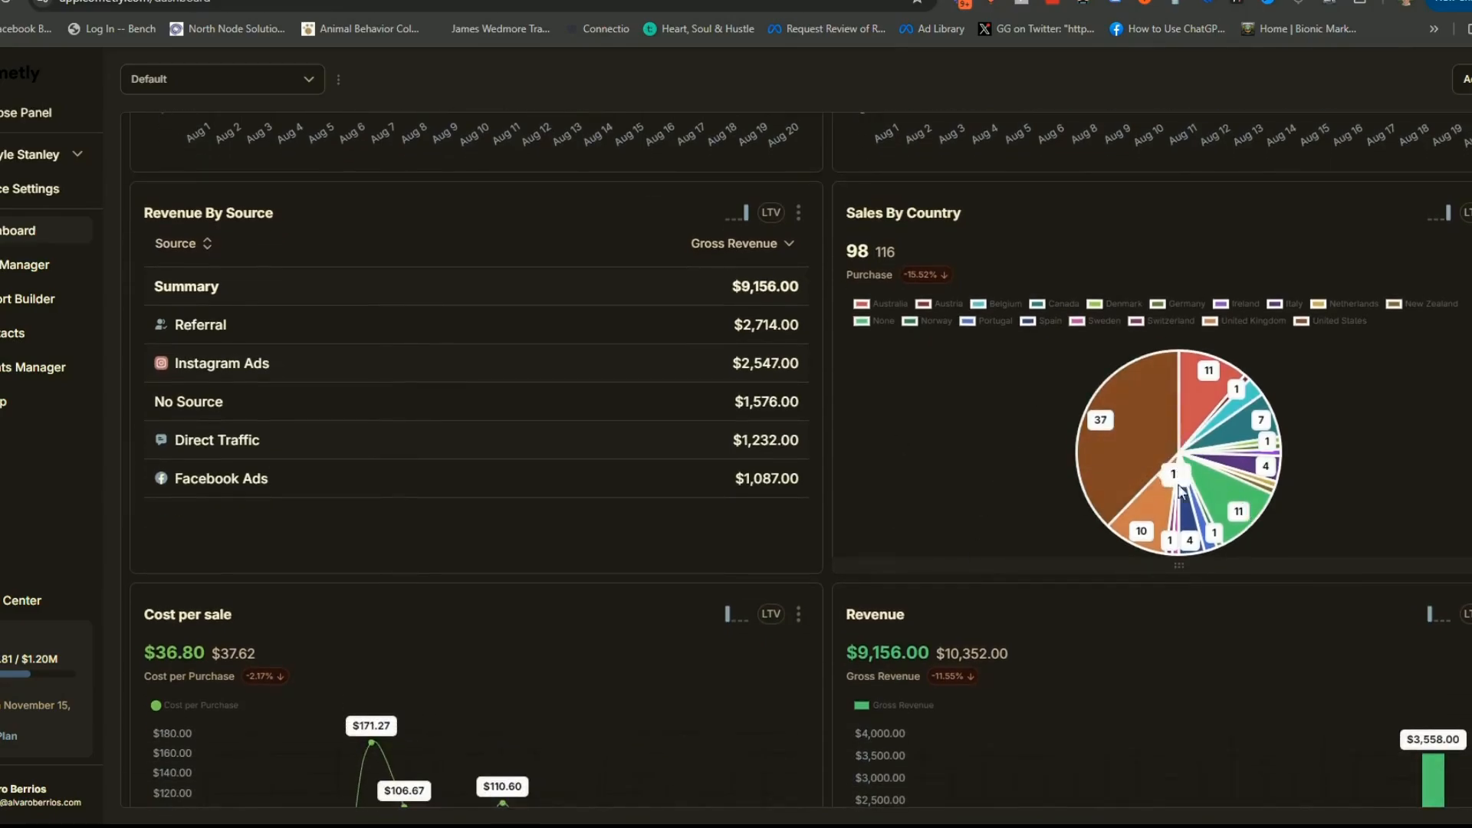
scroll(1003, 448, "down", 4)
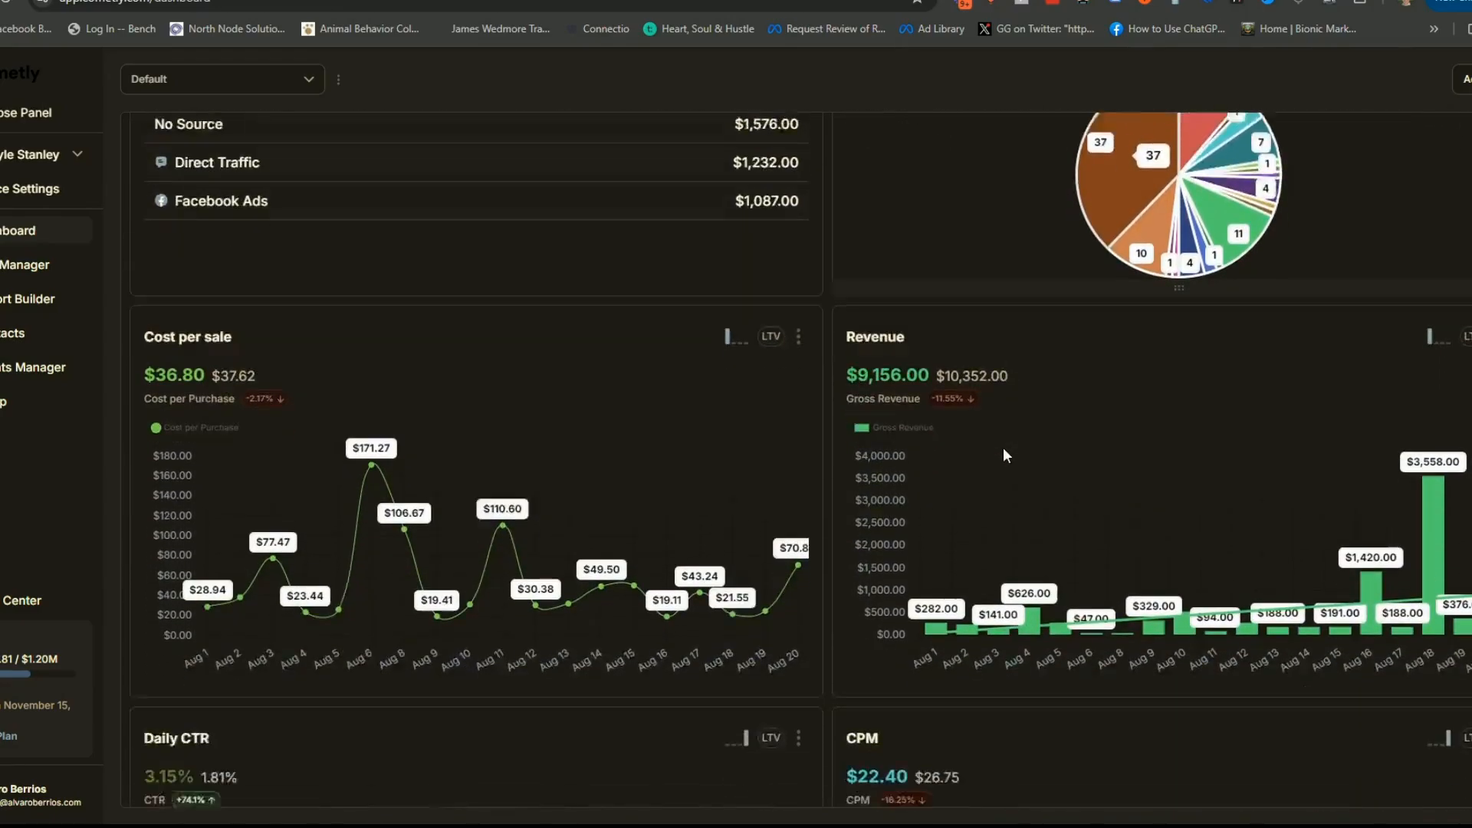
scroll(973, 513, "down", 3)
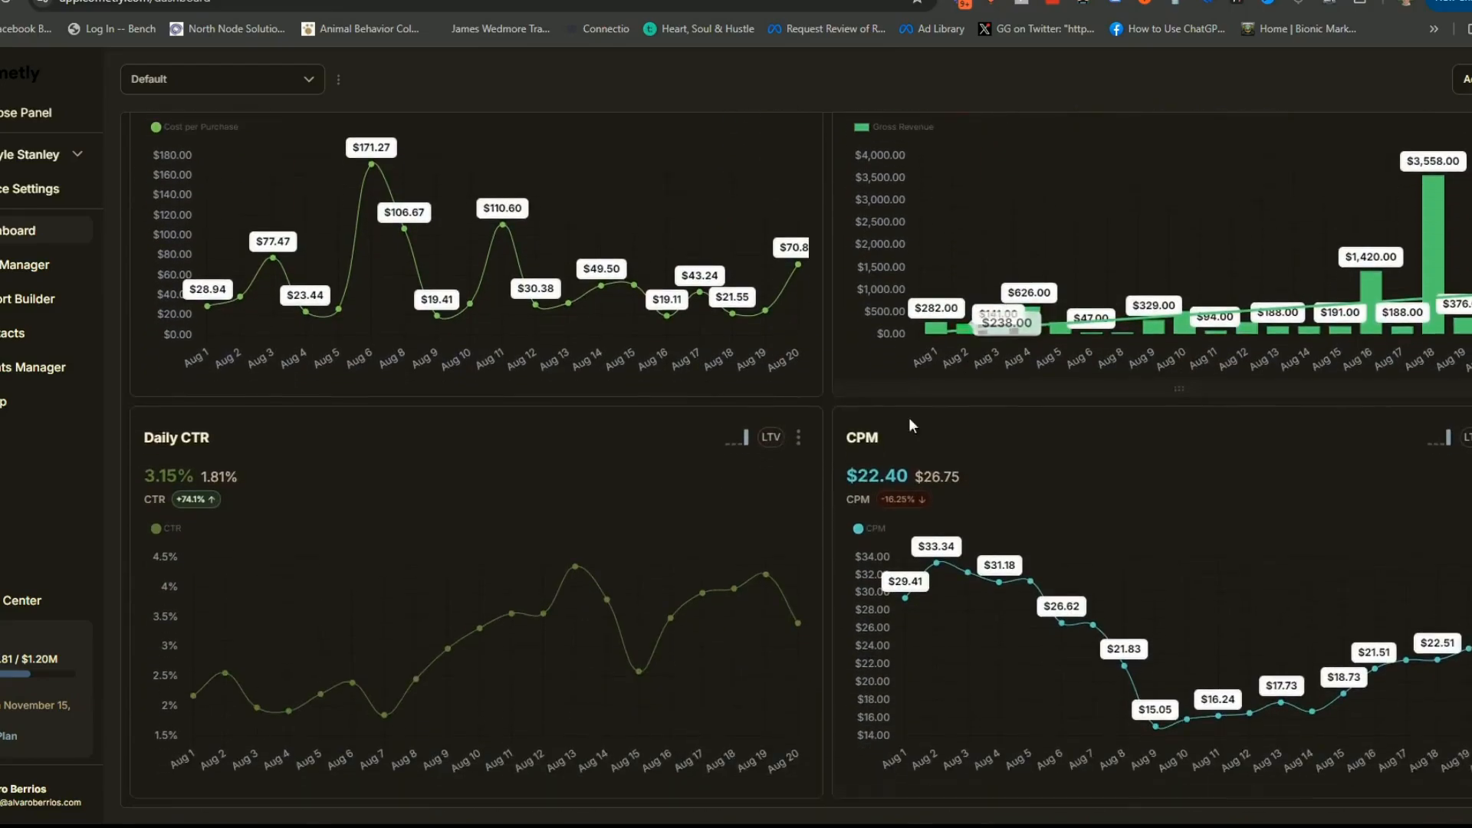
scroll(976, 680, "up", 15)
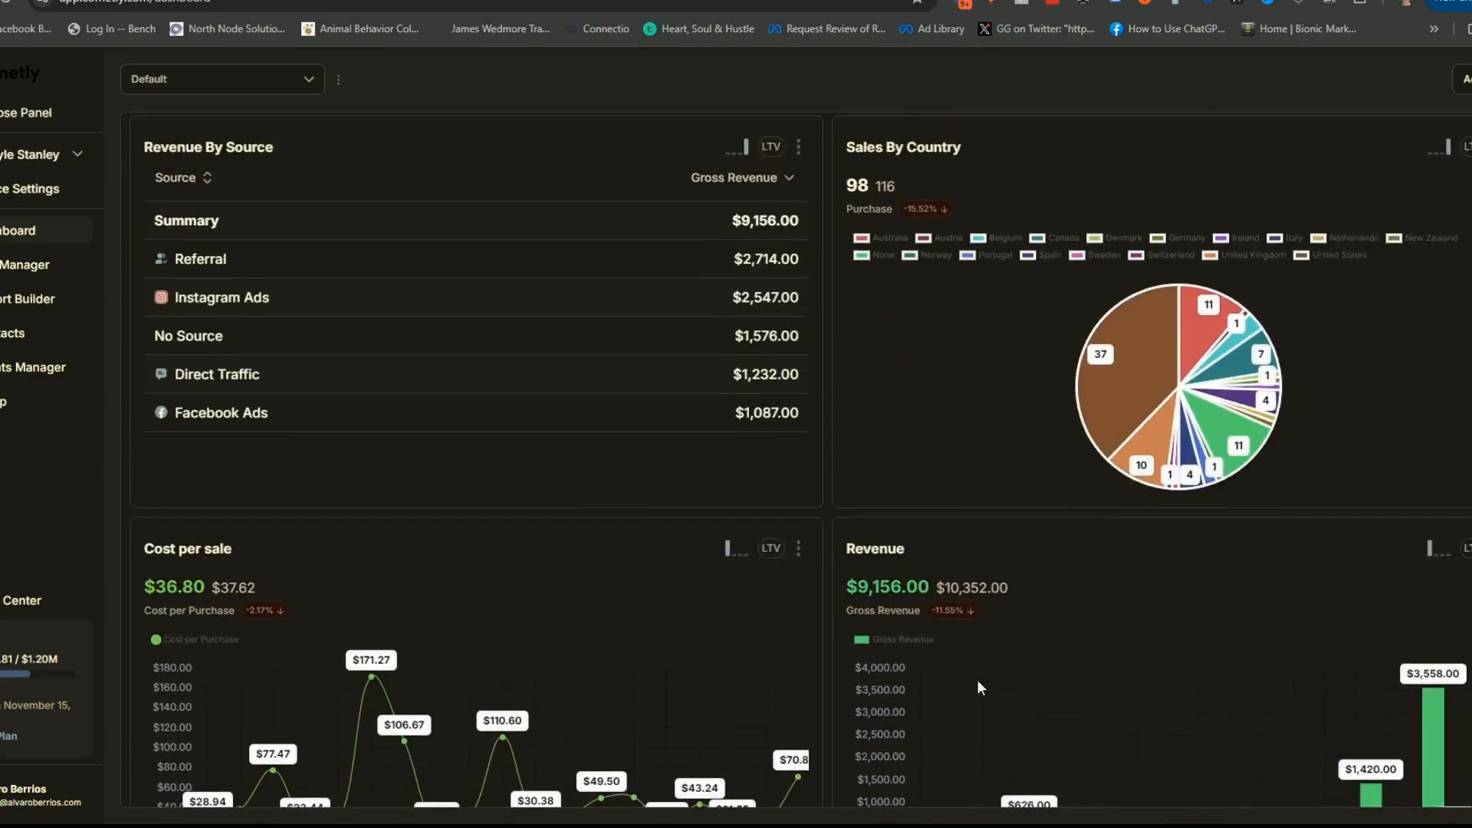
- Open the Report Builder, choose KPI Summary as the report type and look through the date range options
left_click(13, 303)
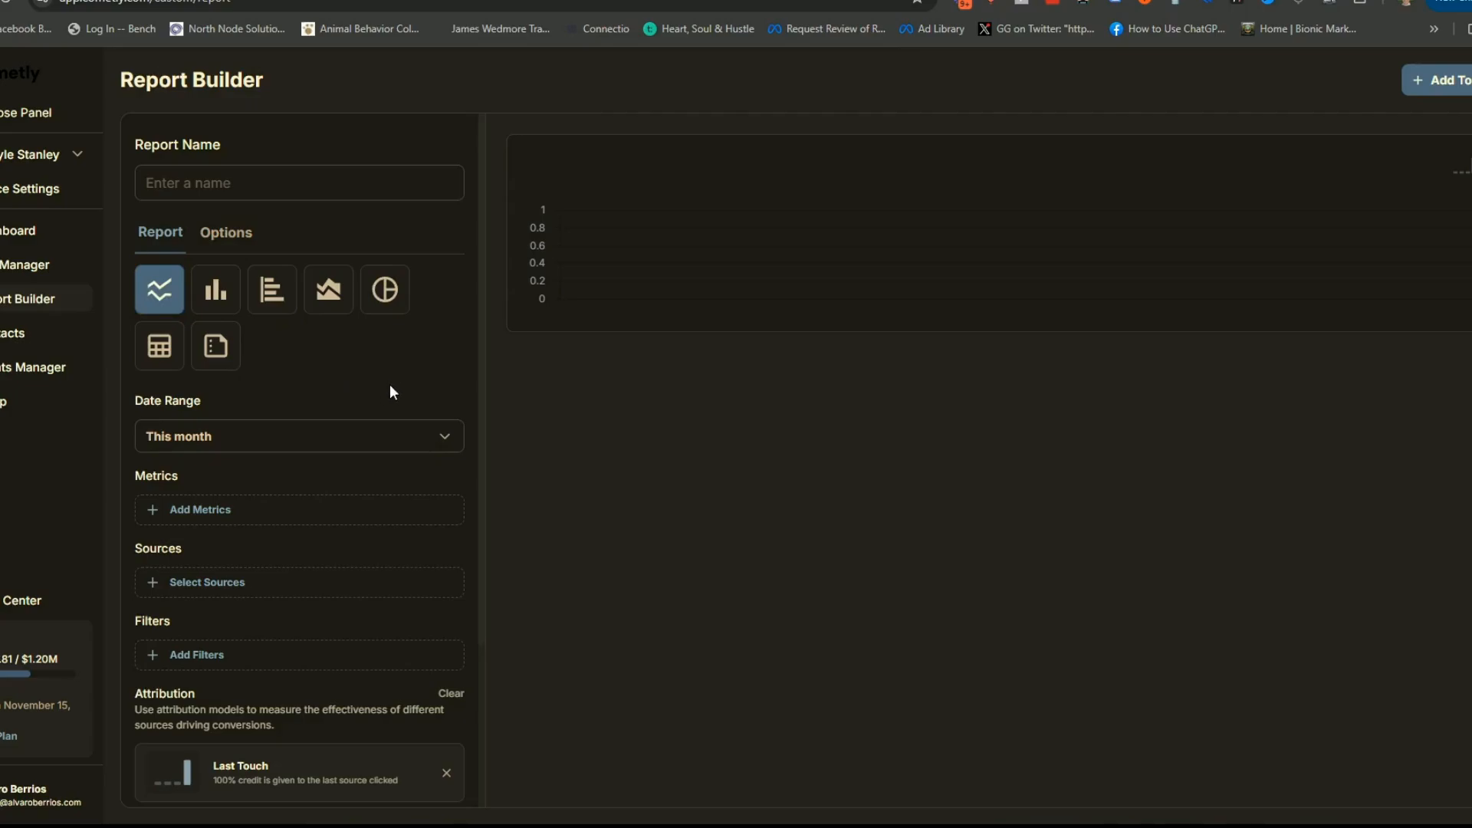
left_click(159, 352)
left_click(217, 355)
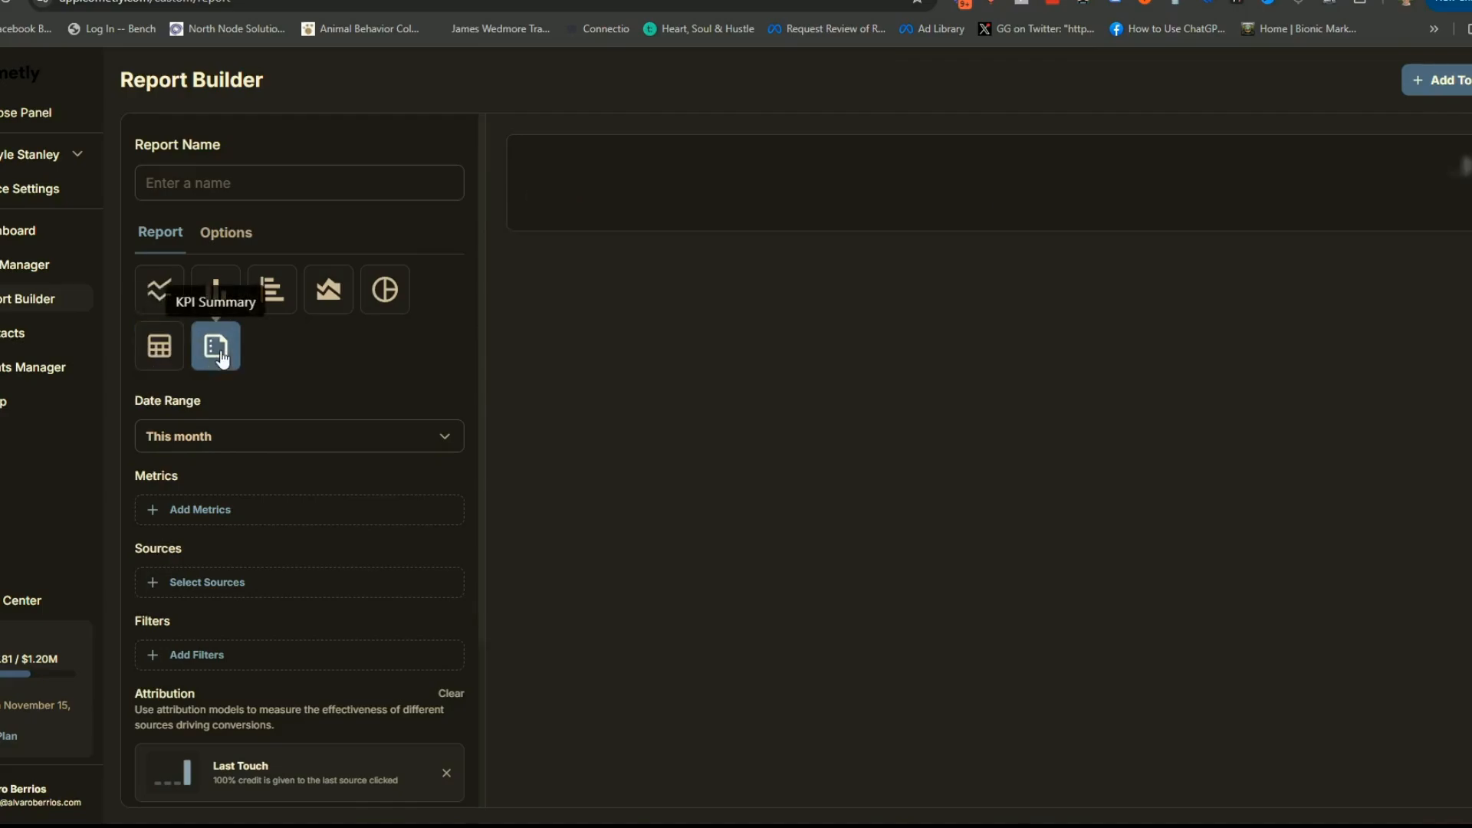
scroll(399, 345, "down", 3)
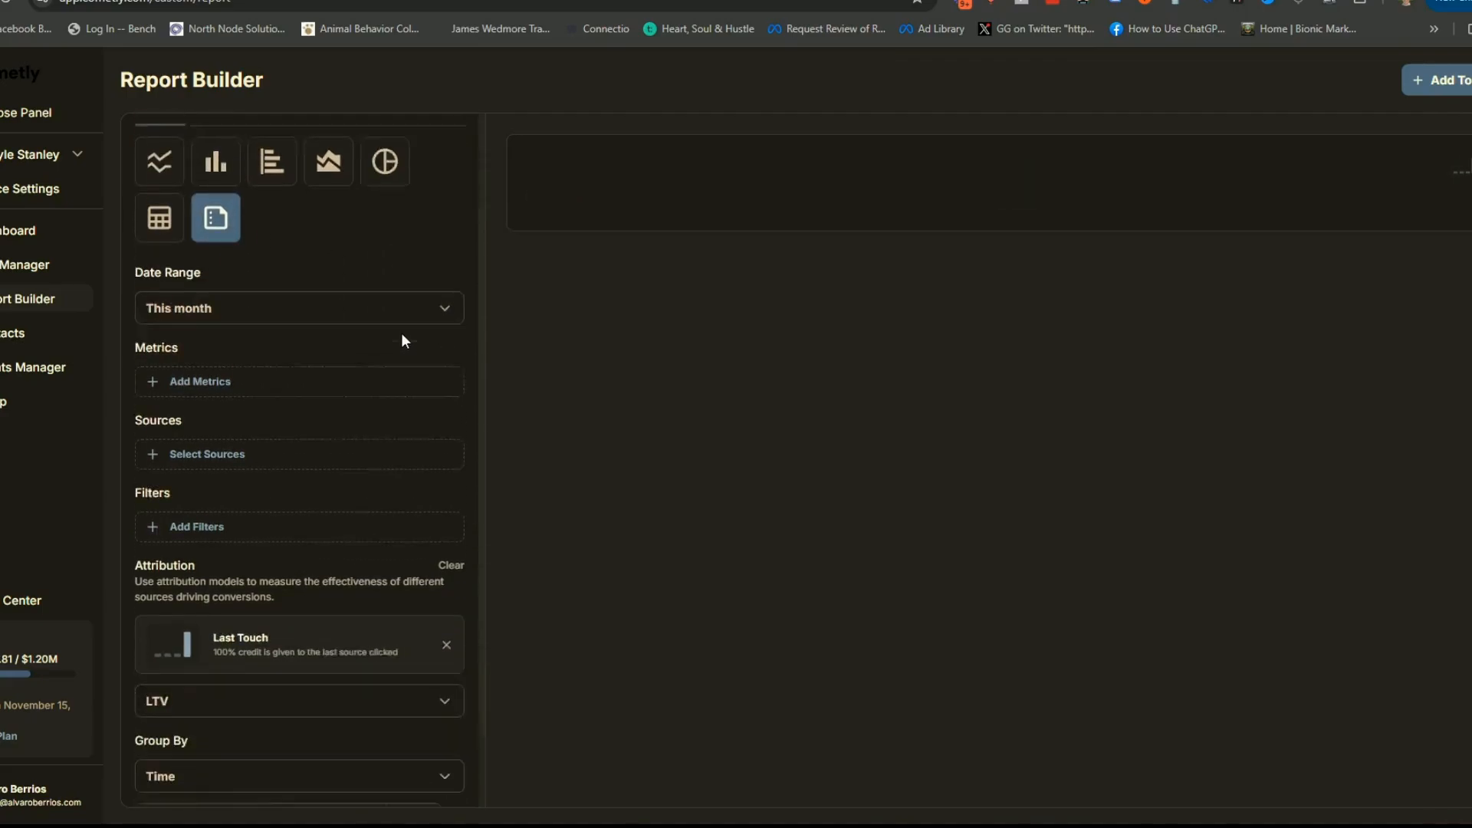
left_click(245, 266)
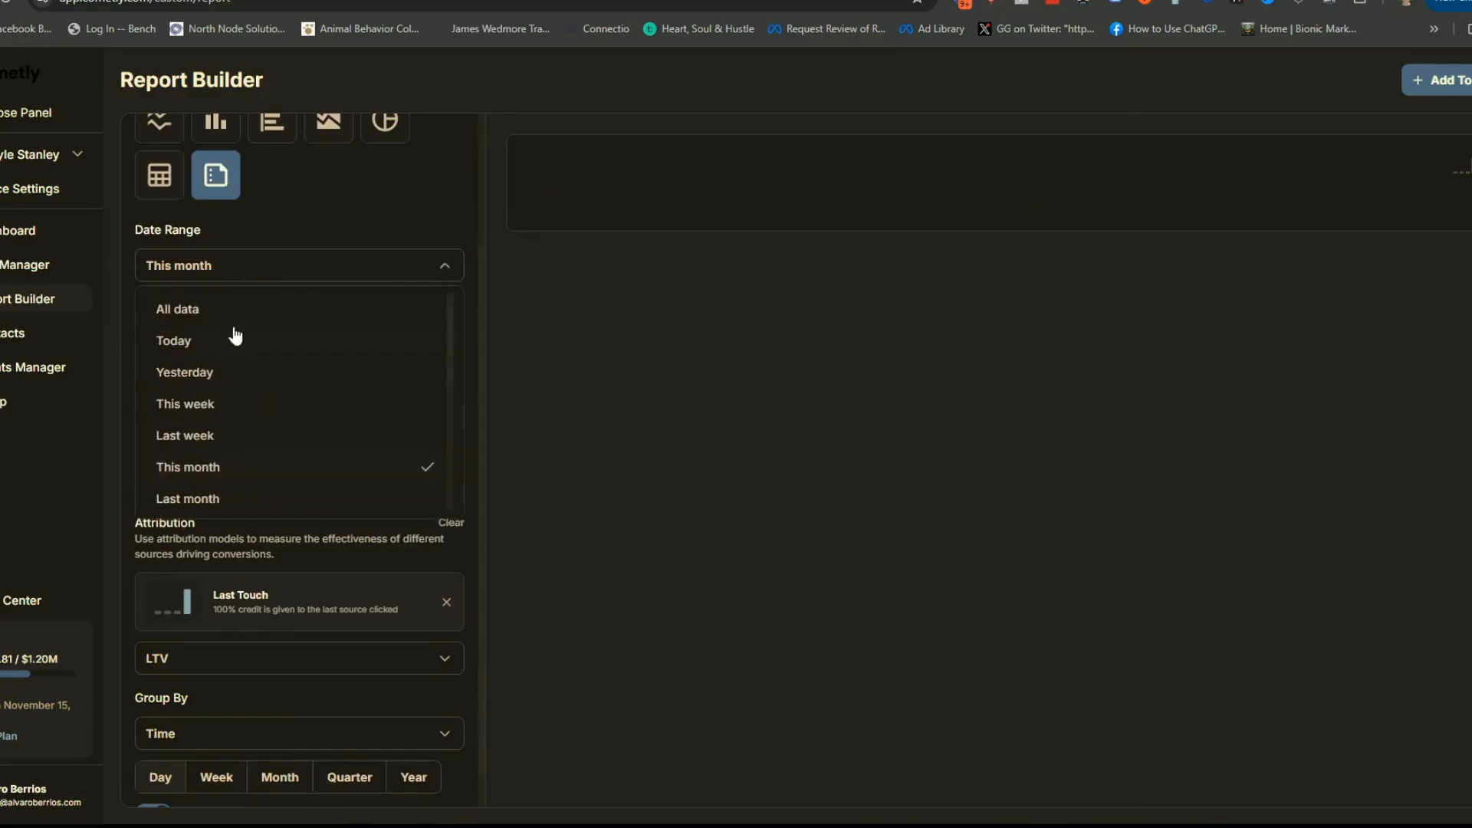
left_click(364, 197)
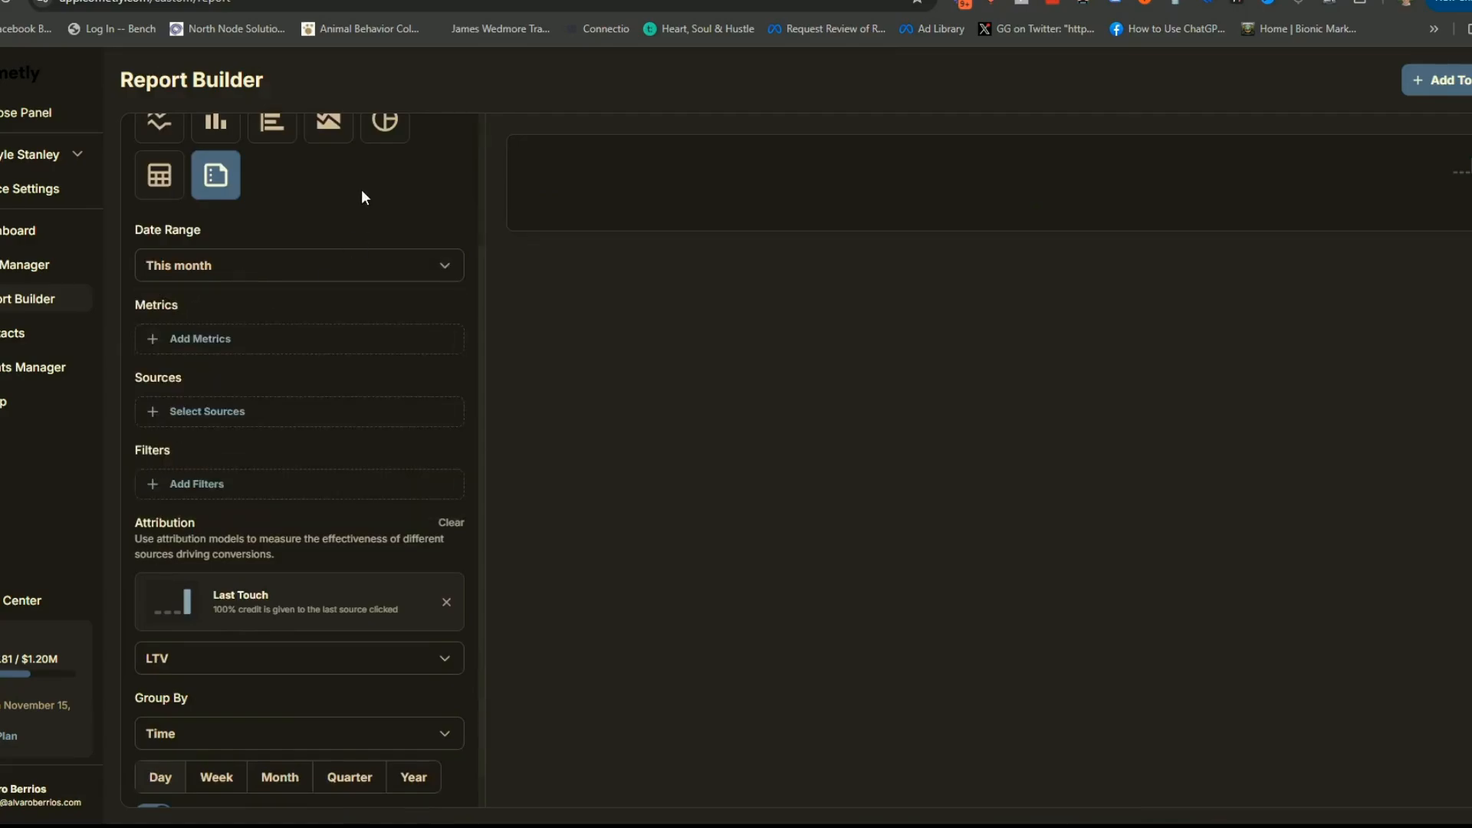
- Add the Clicks and CPC ad metrics to the KPI Summary report
left_click(205, 342)
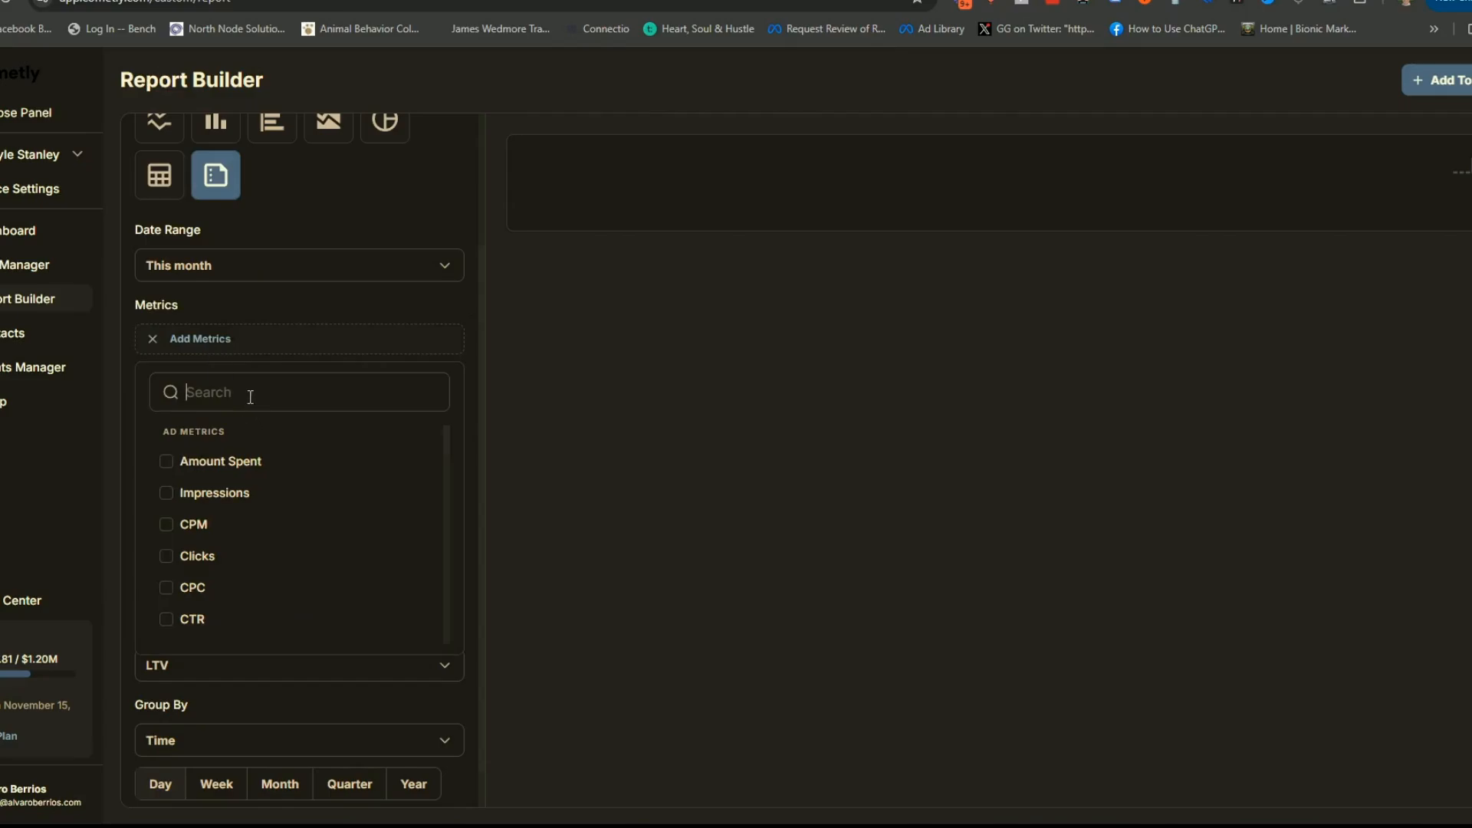
type("c")
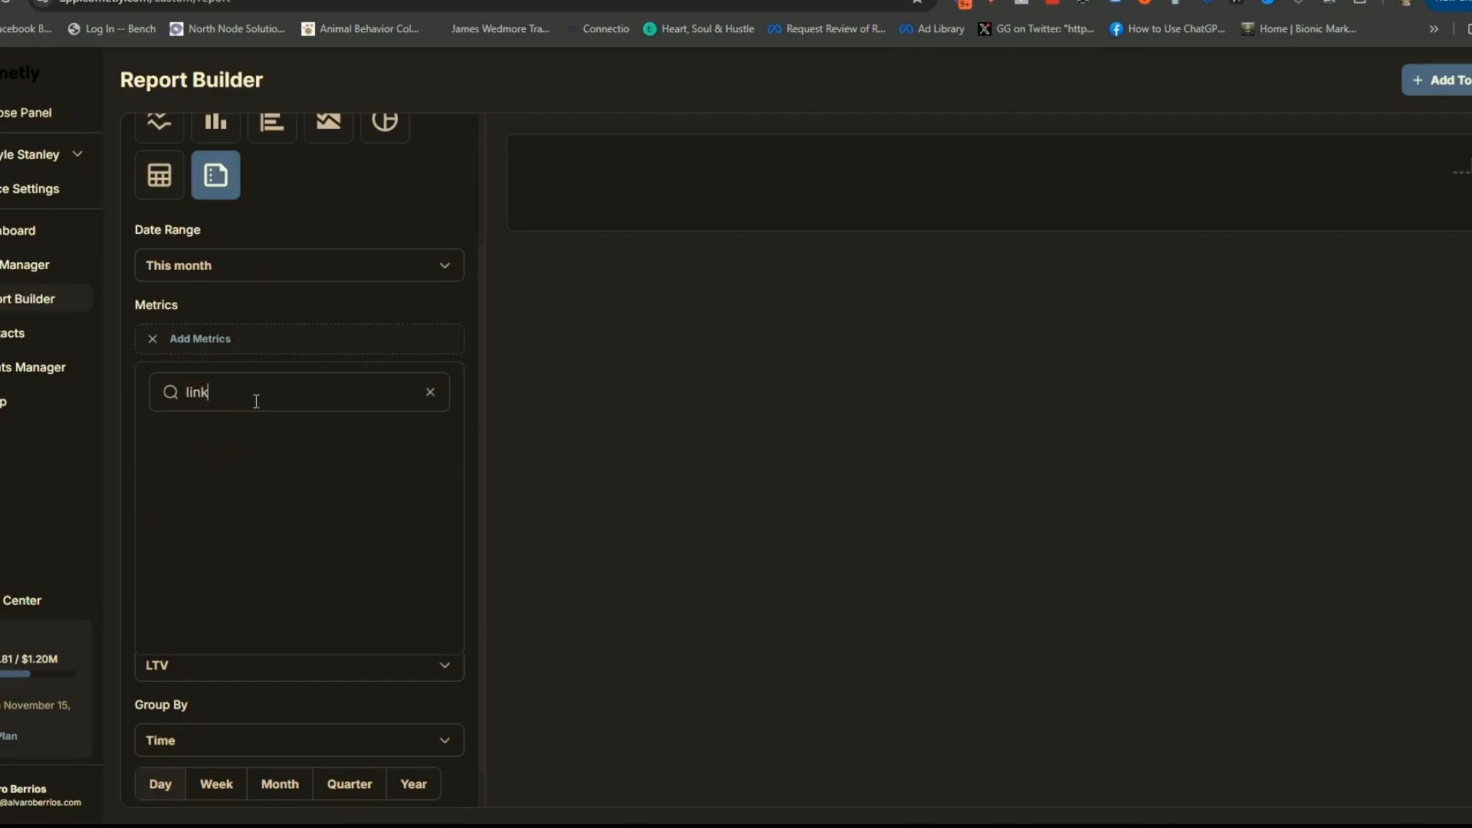
type("lick")
left_click(167, 461)
double_click(226, 420)
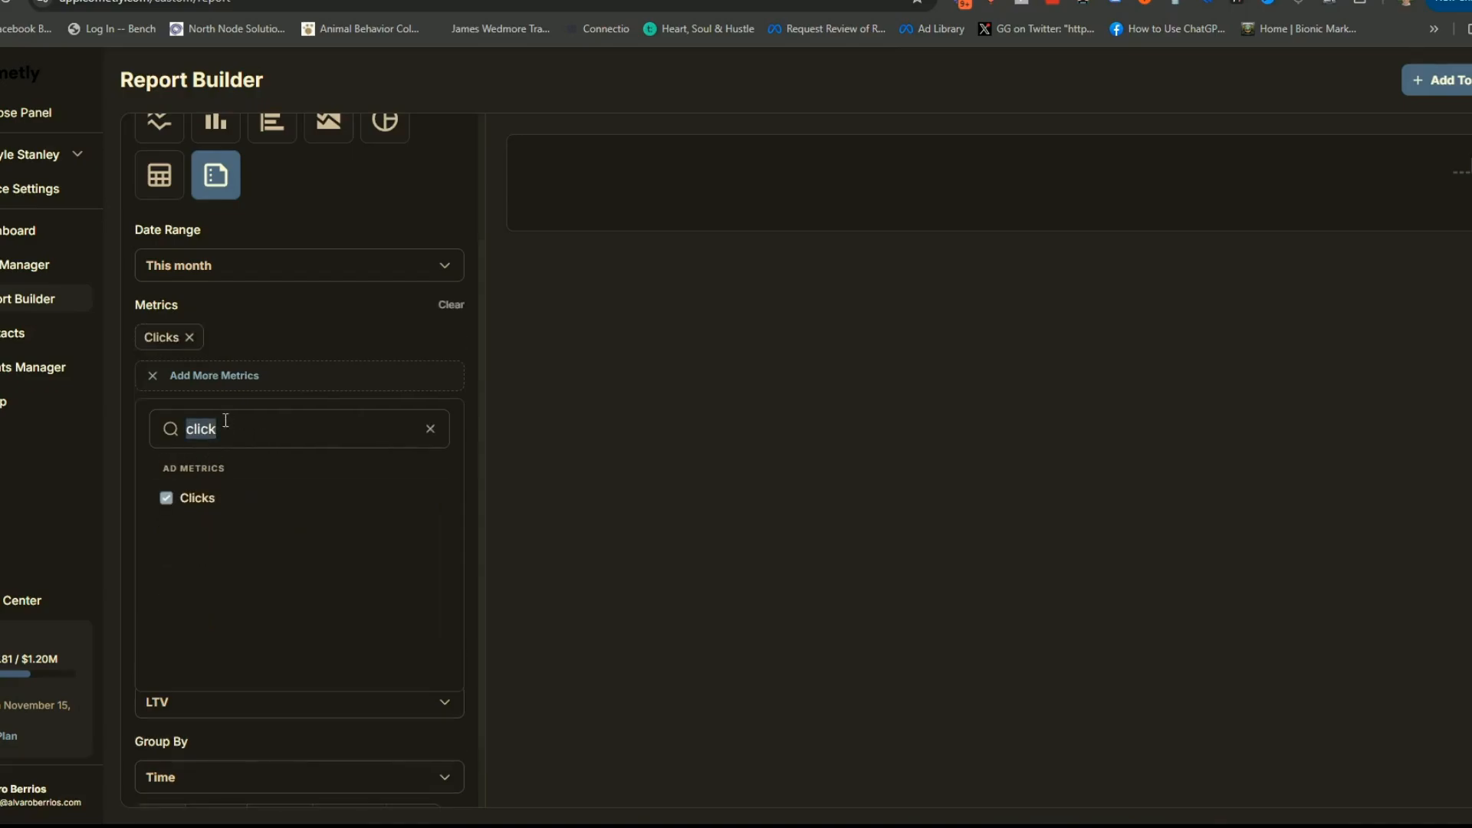
type("cpc")
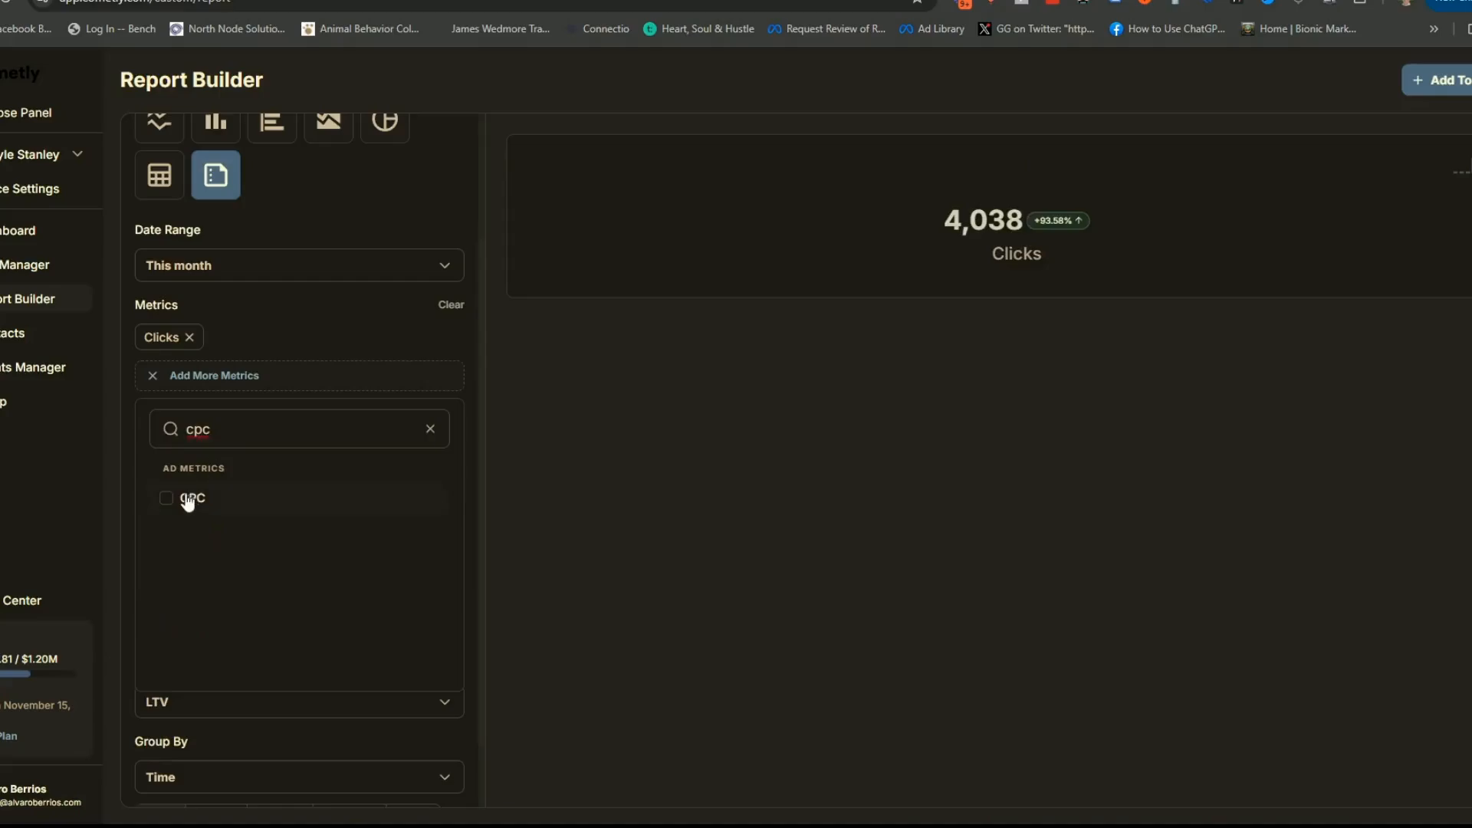
left_click(166, 500)
left_click(353, 329)
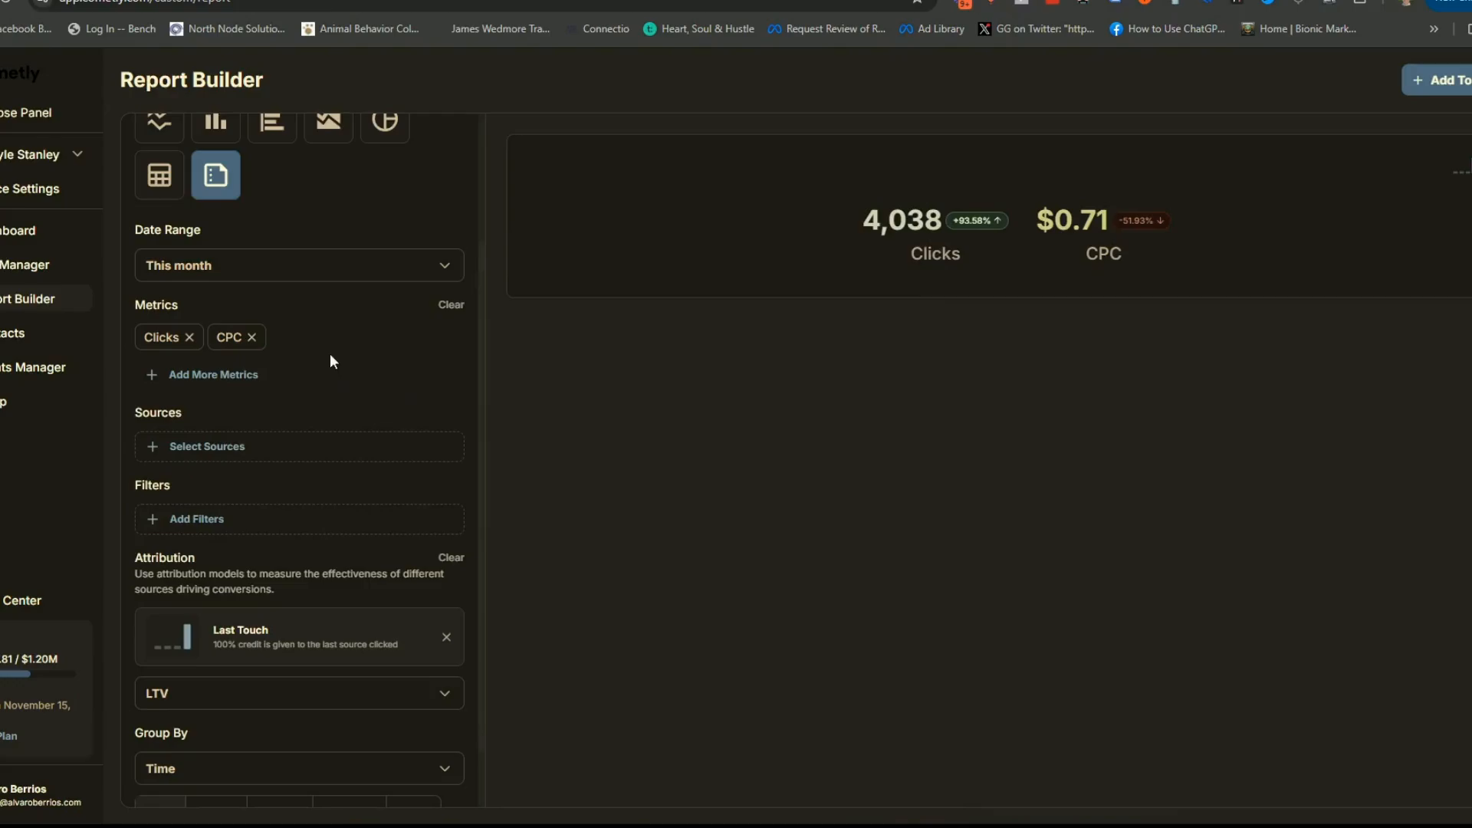
- Add the Impressions metric alongside Clicks and CPC in the KPI Summary report
scroll(378, 350, "down", 2)
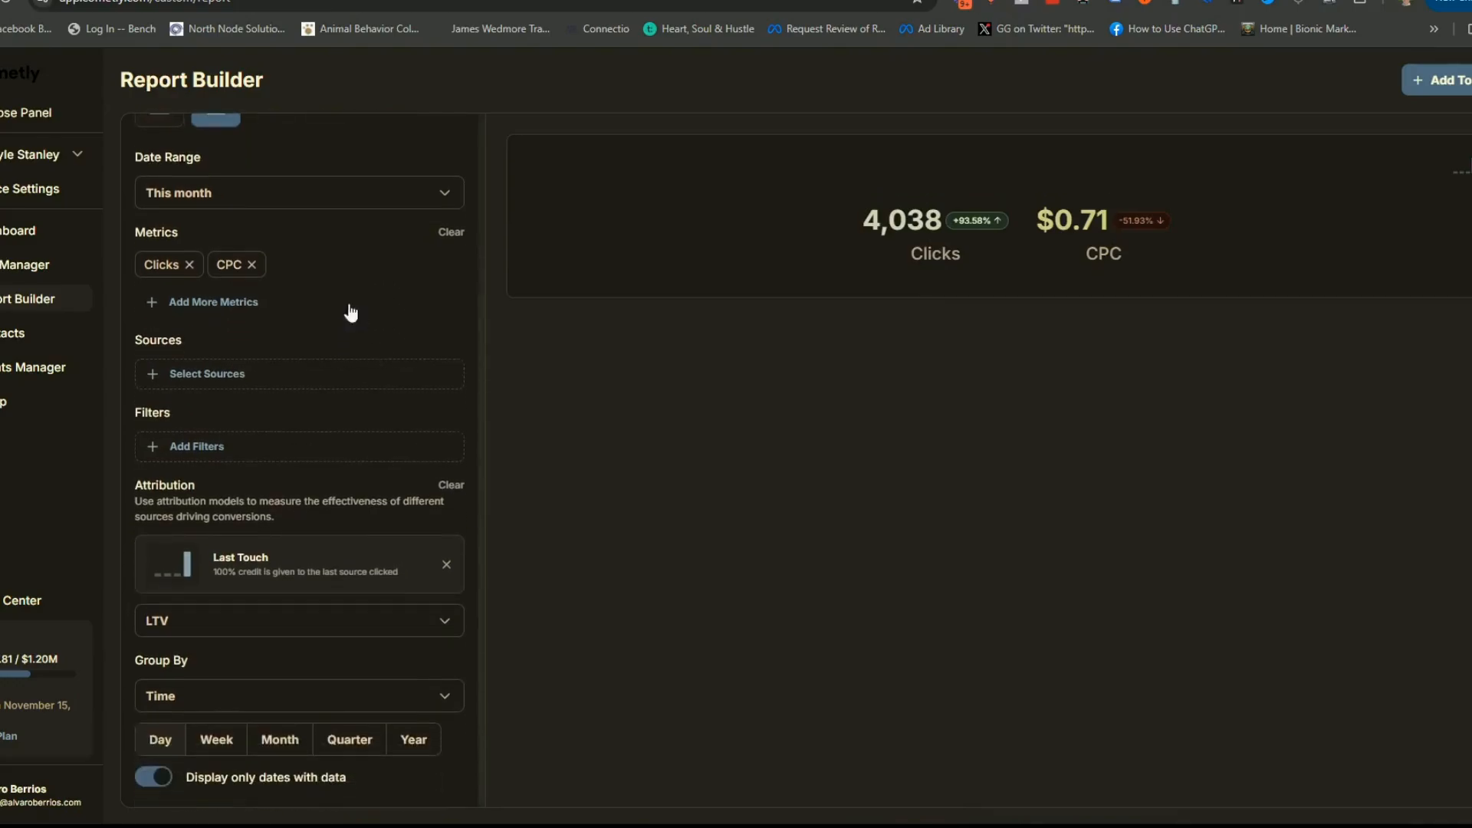
left_click(154, 305)
key("ctrl+a")
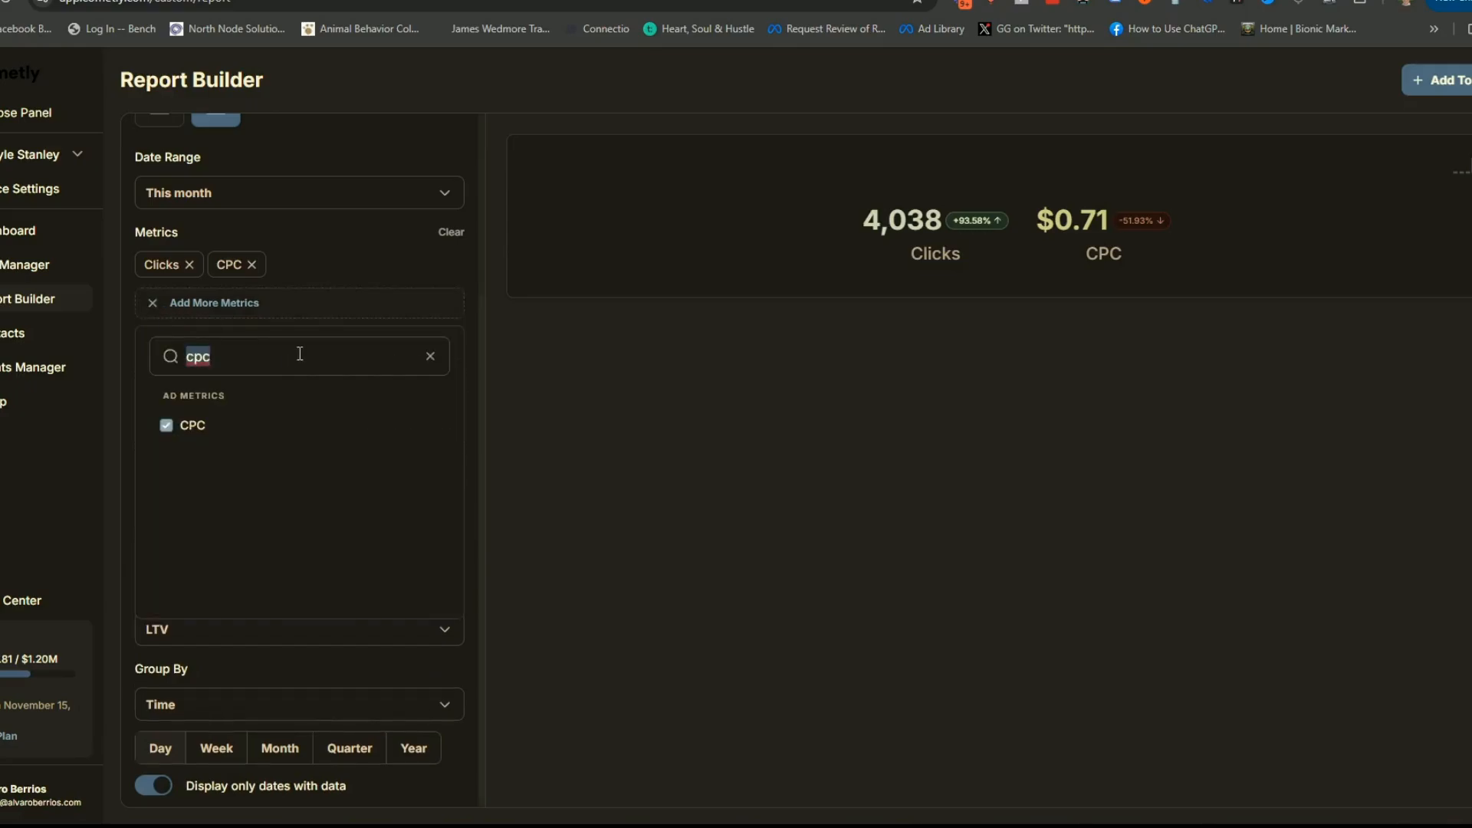
type("impress")
key("Return")
- Look through the full list of ad and conversion metrics and add Amount Spent to the report
left_click(430, 357)
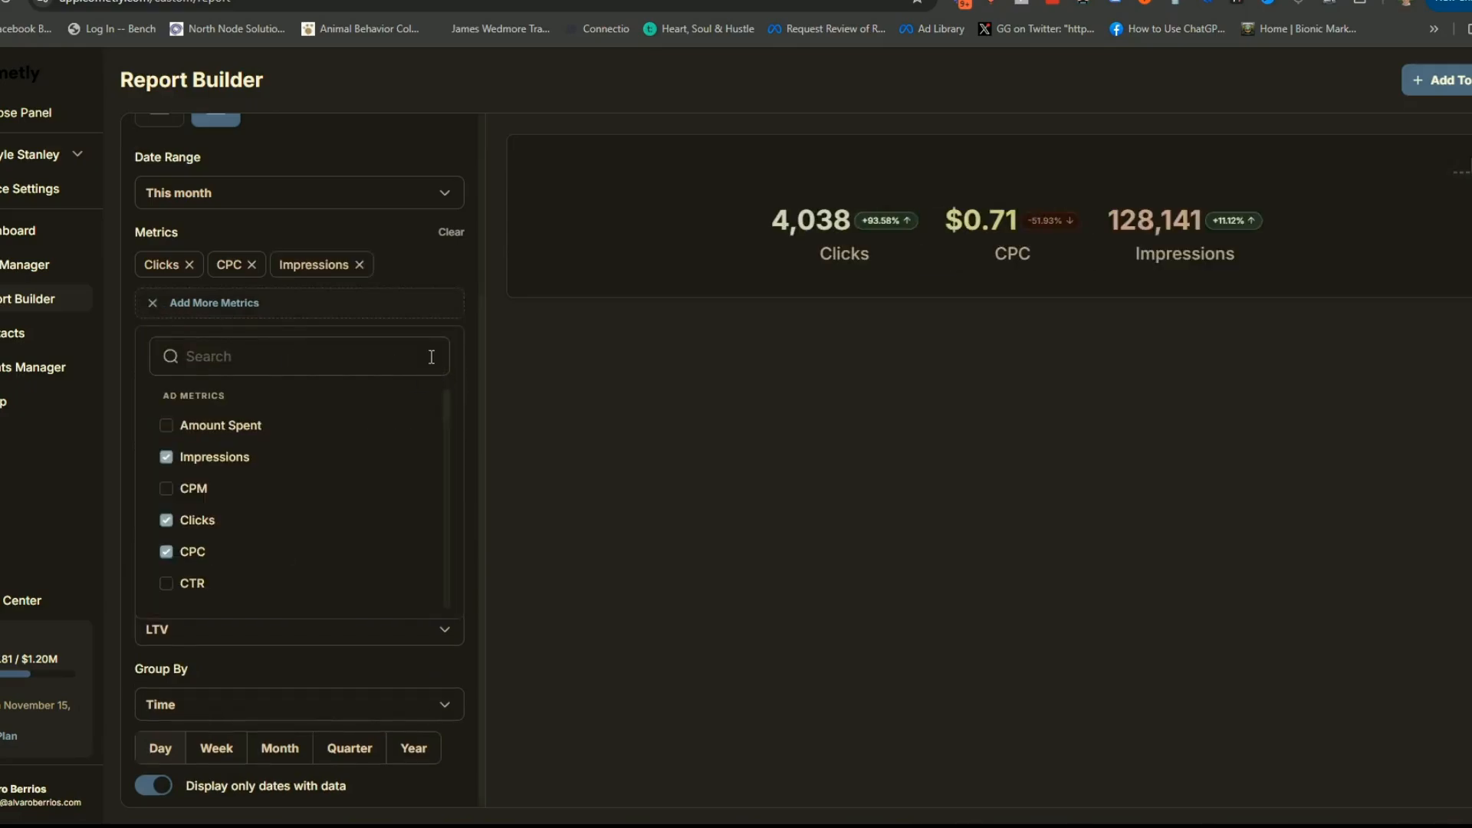
scroll(303, 510, "down", 2)
scroll(301, 508, "down", 4)
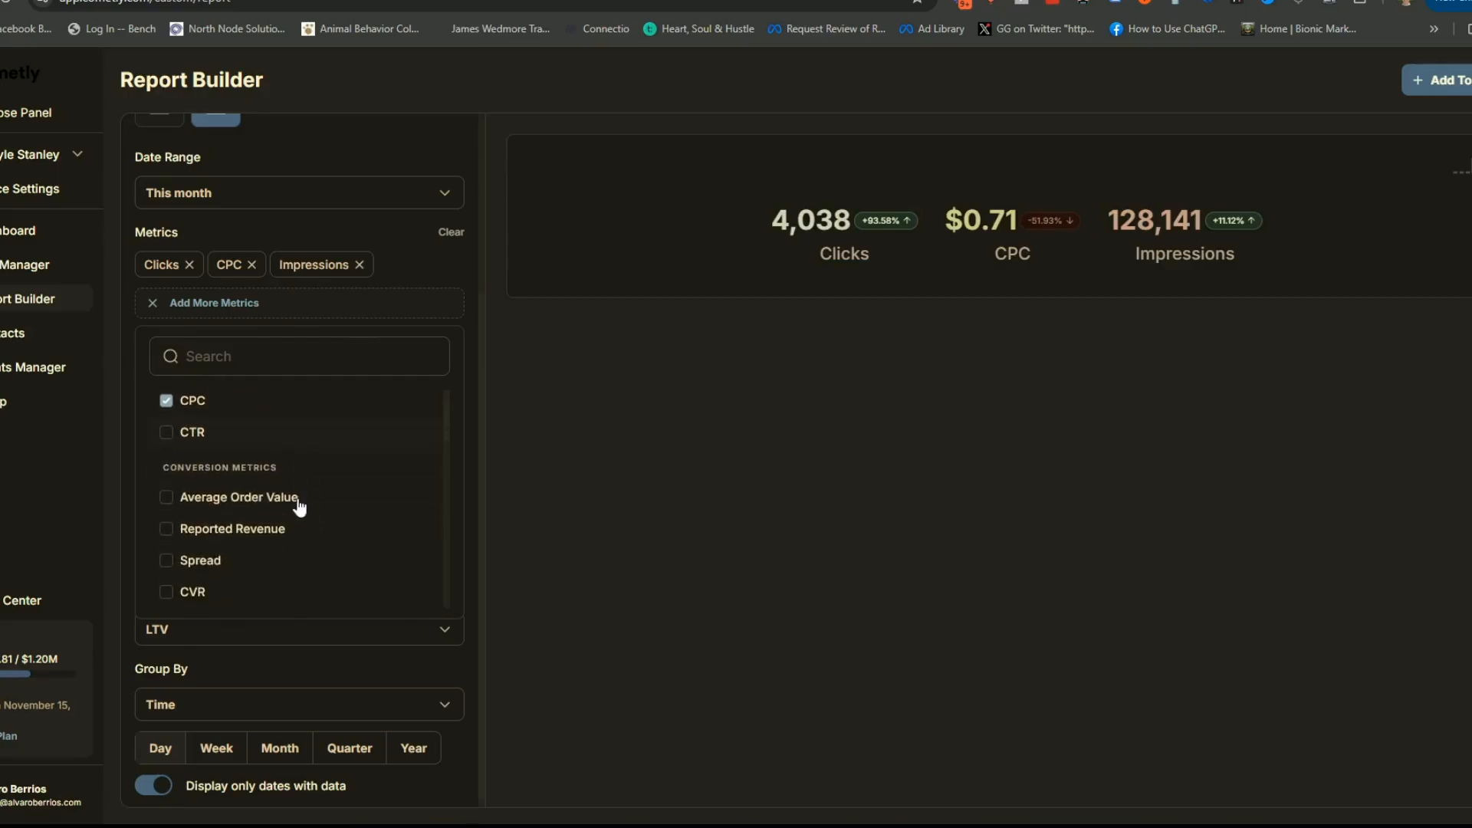
scroll(283, 500, "down", 2)
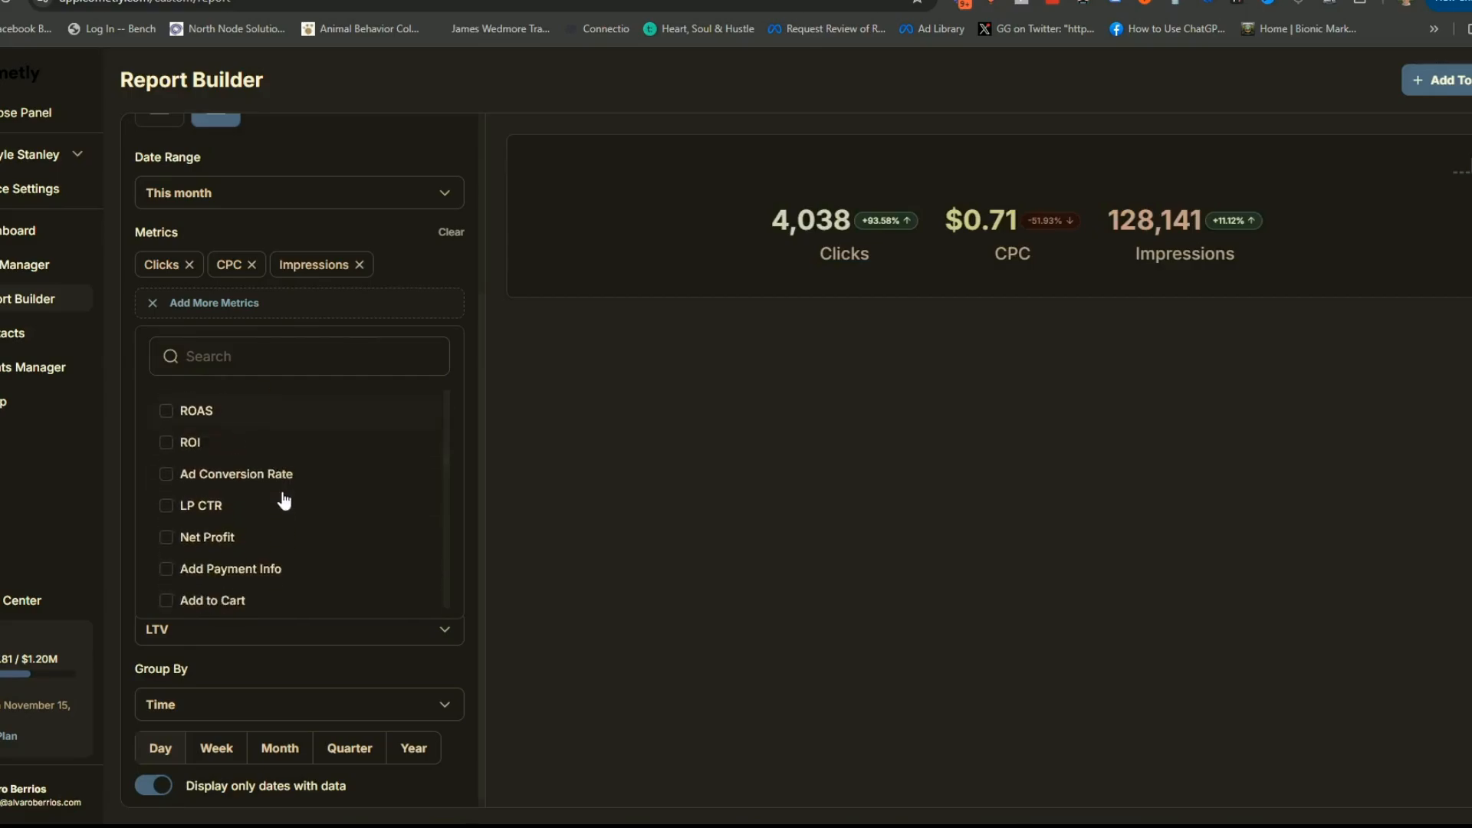
scroll(165, 522, "up", 10)
left_click(166, 513)
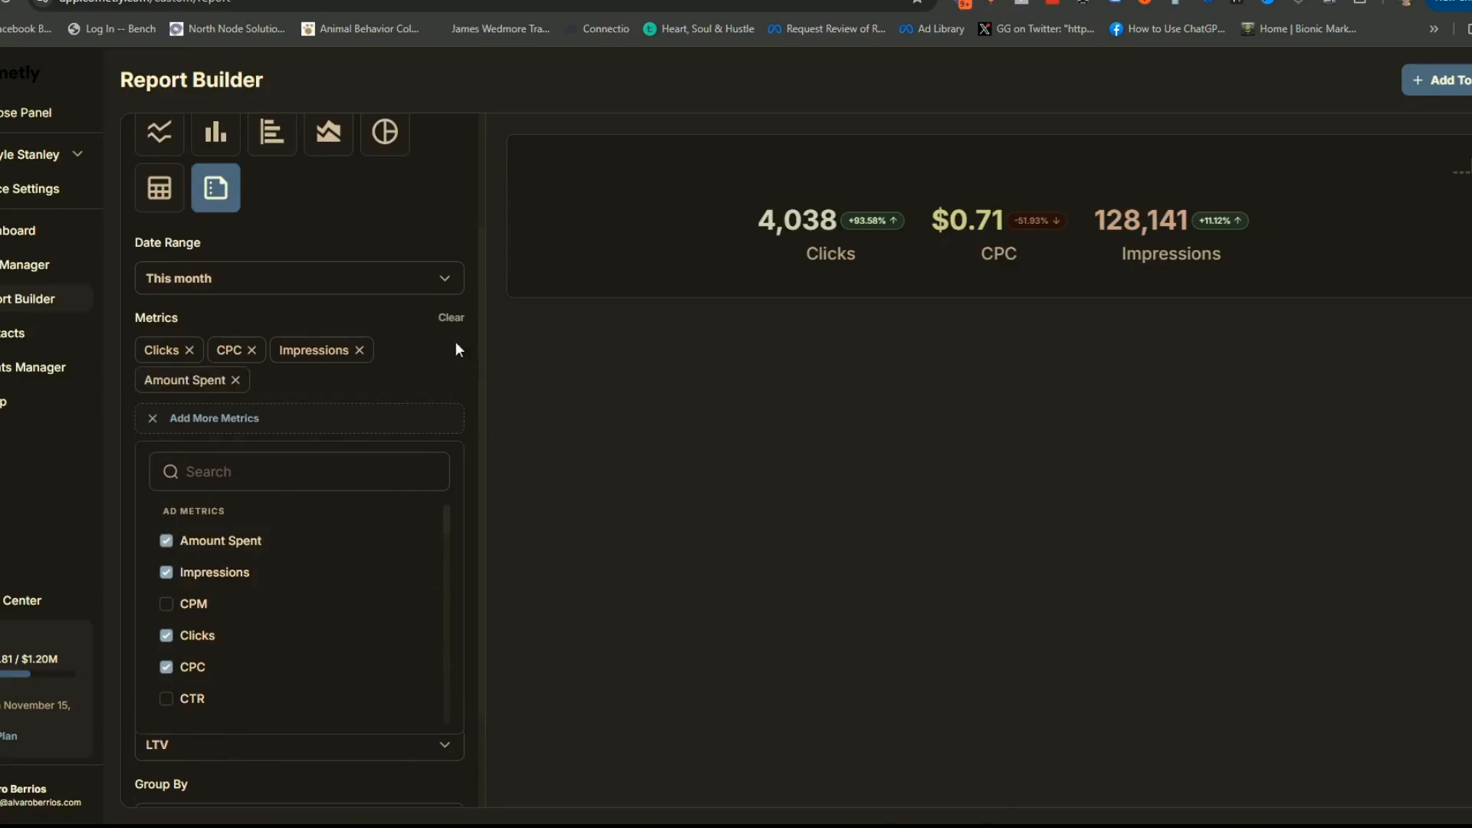
left_click(353, 221)
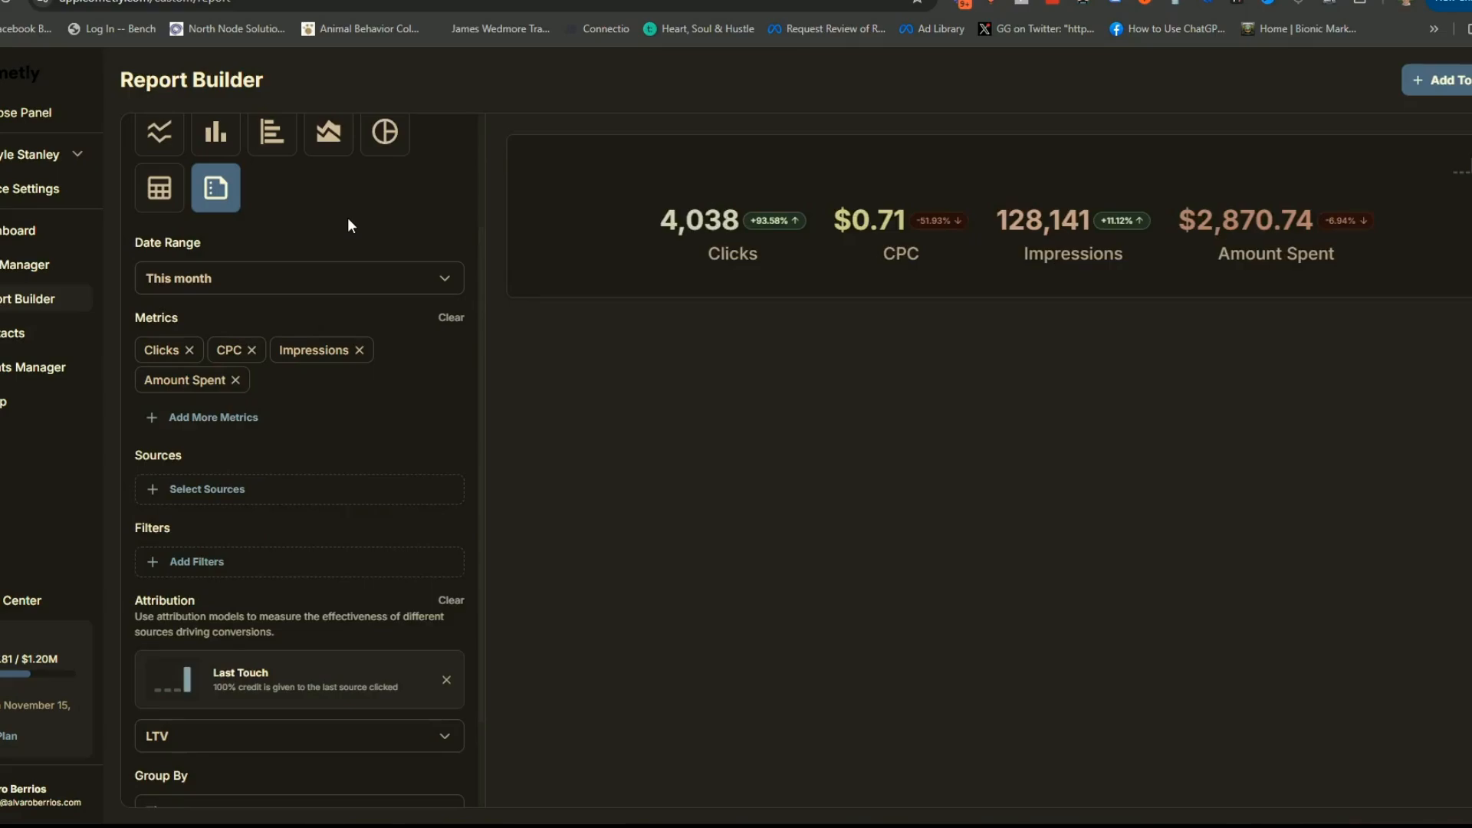
- Limit the report's sources to Facebook Ads and Instagram Ads
scroll(352, 417, "down", 2)
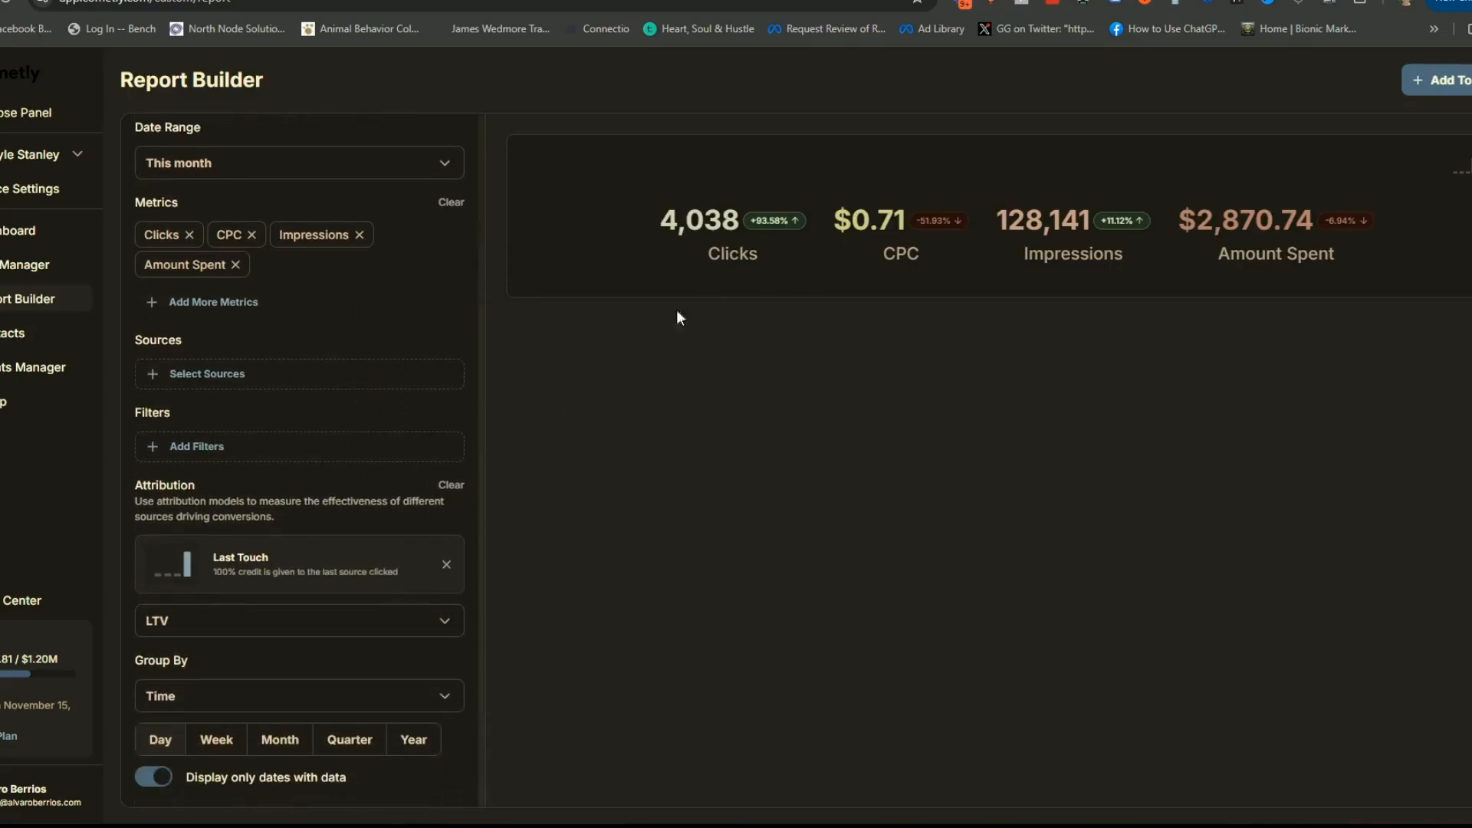
left_click(173, 381)
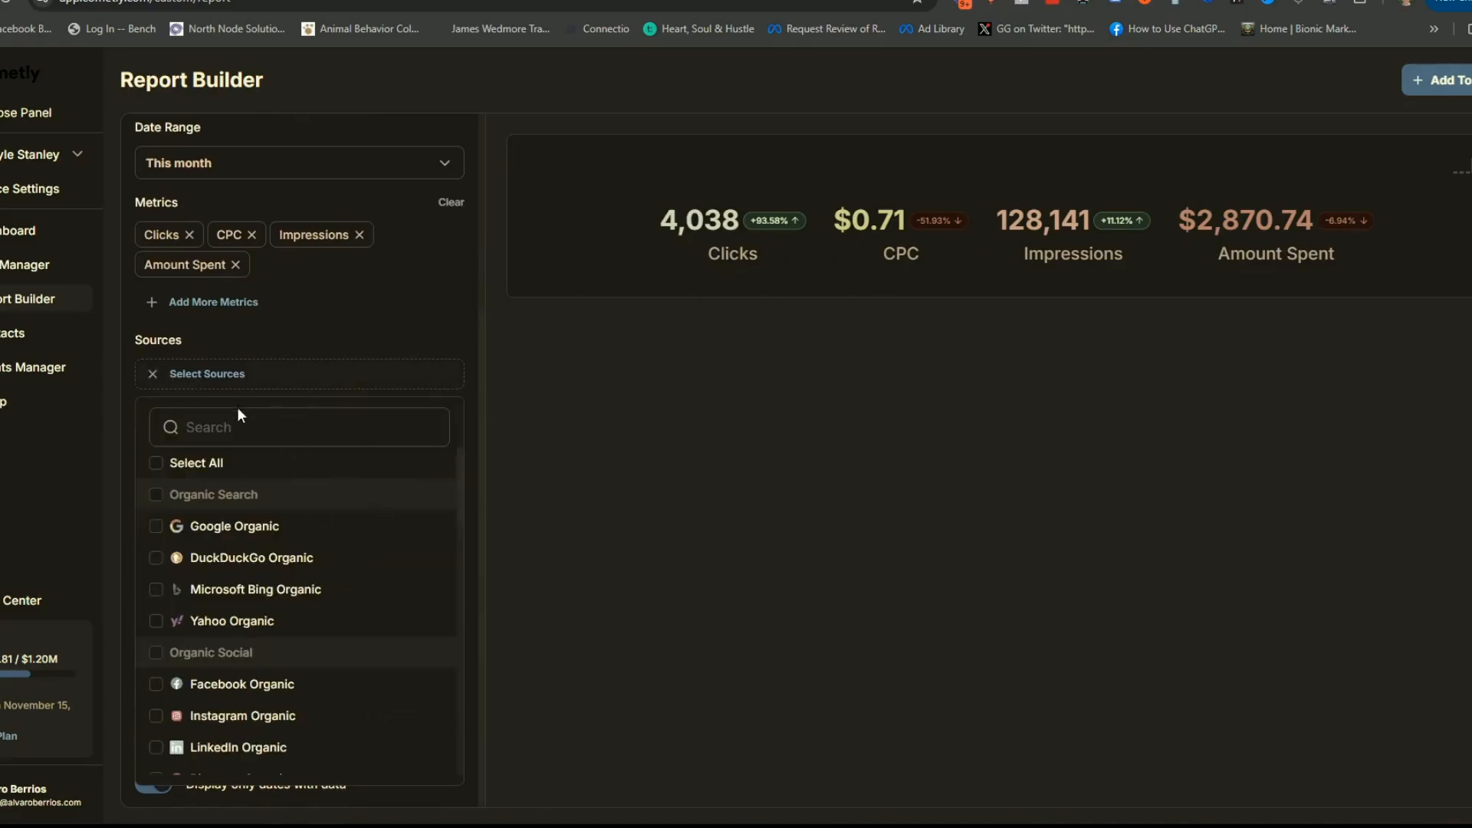
type("ads")
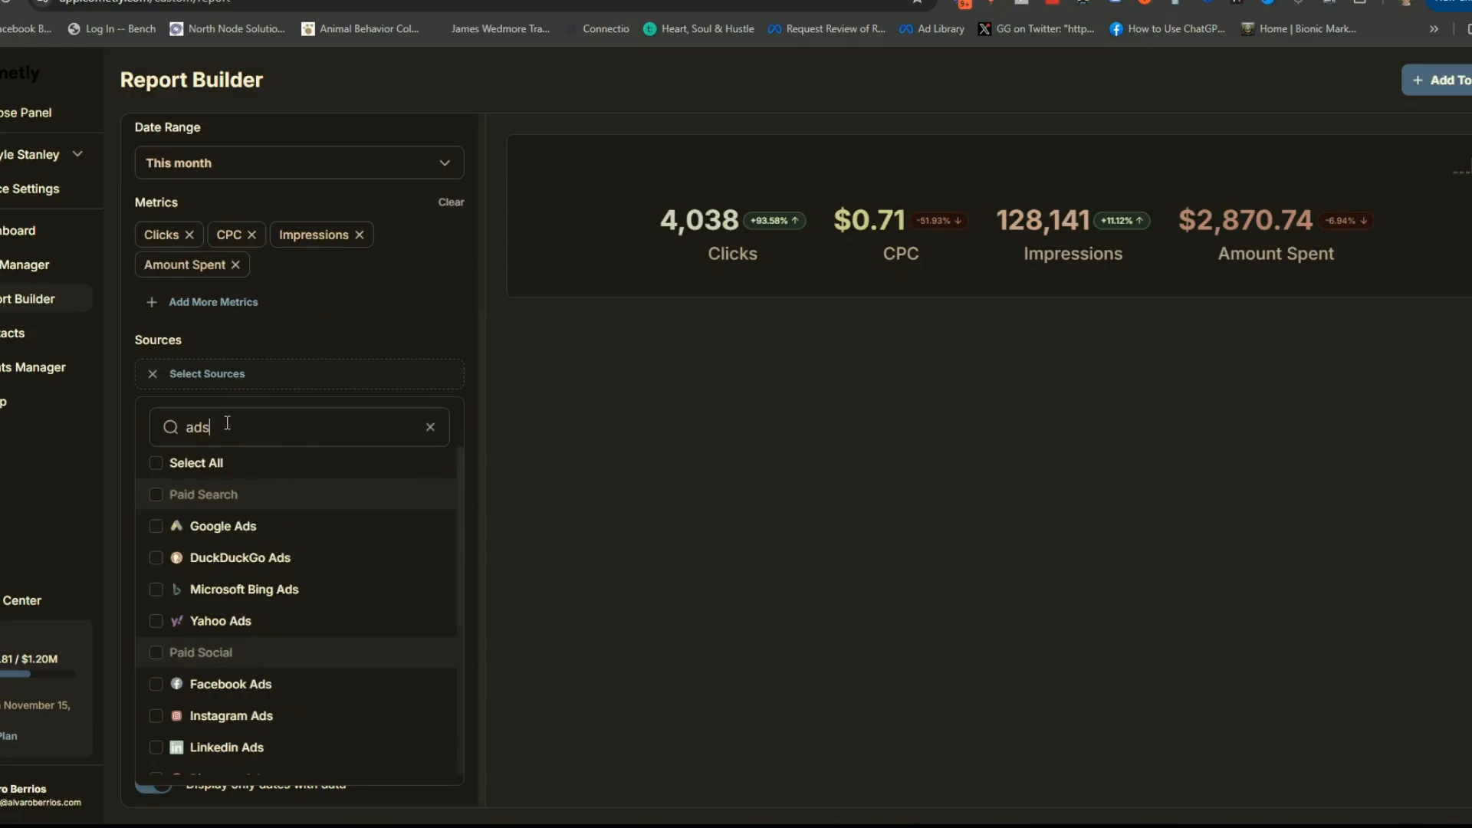
left_click(155, 684)
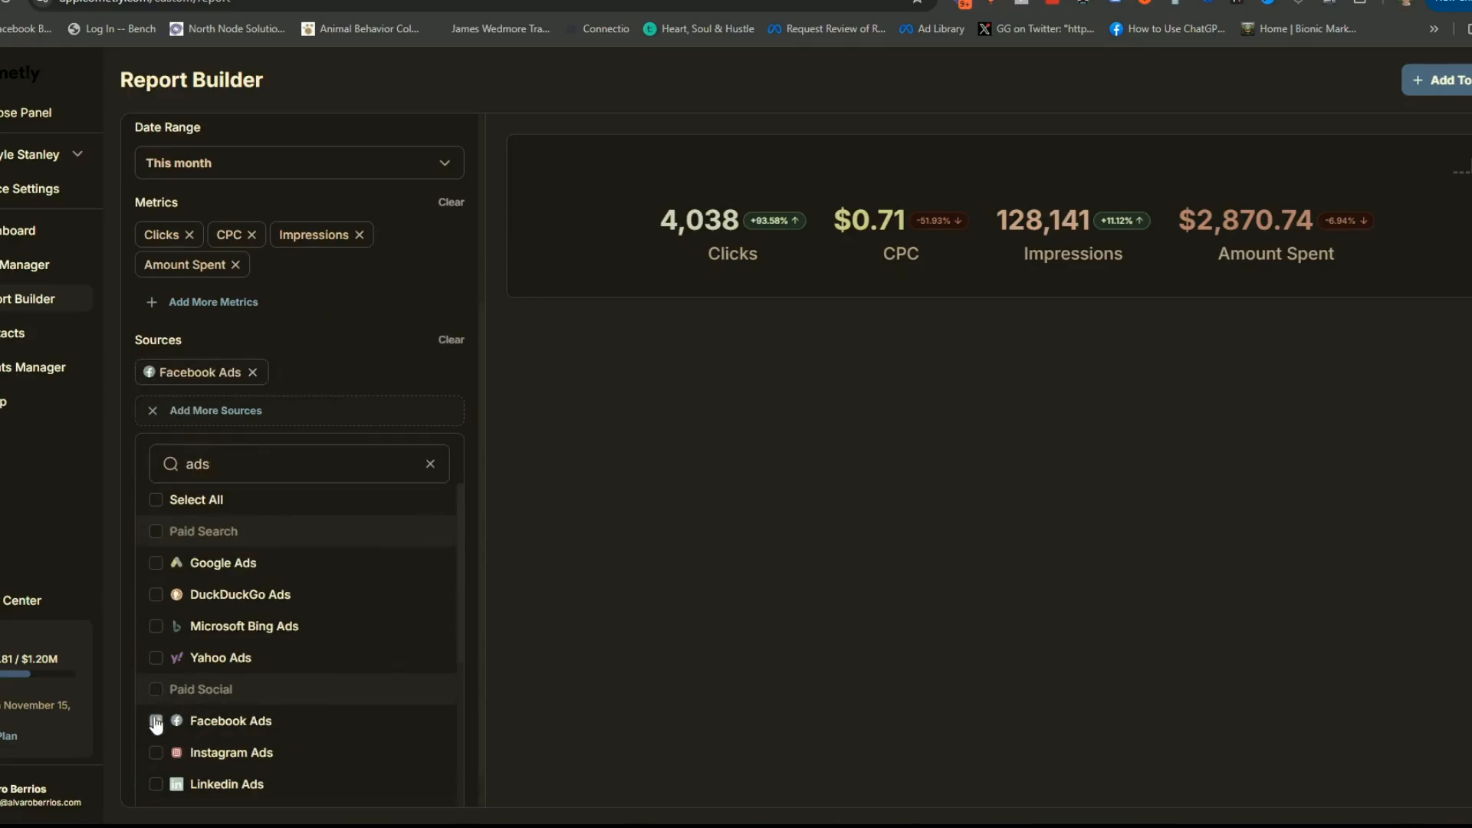
left_click(154, 756)
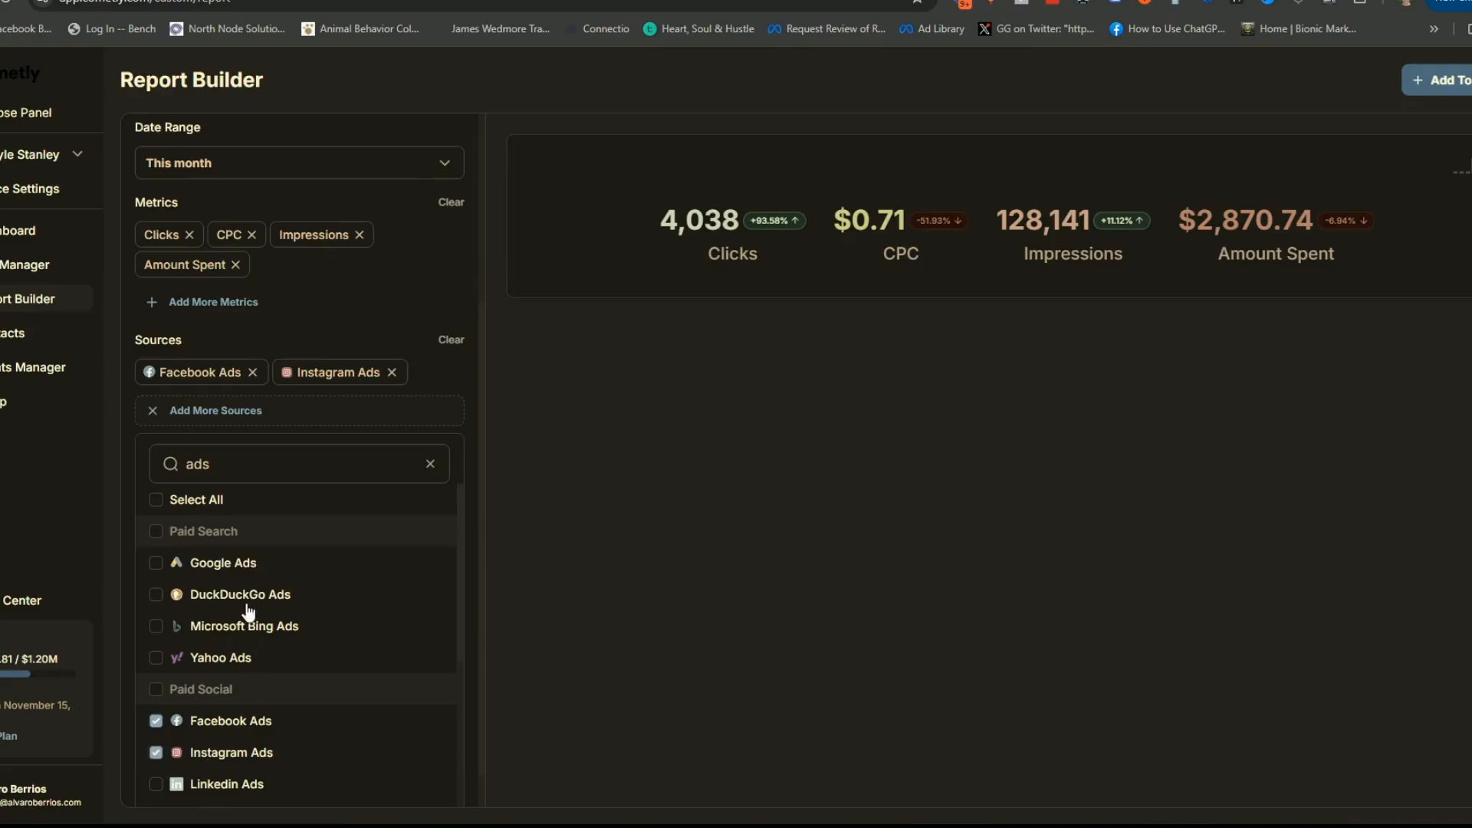
scroll(223, 548, "down", 1)
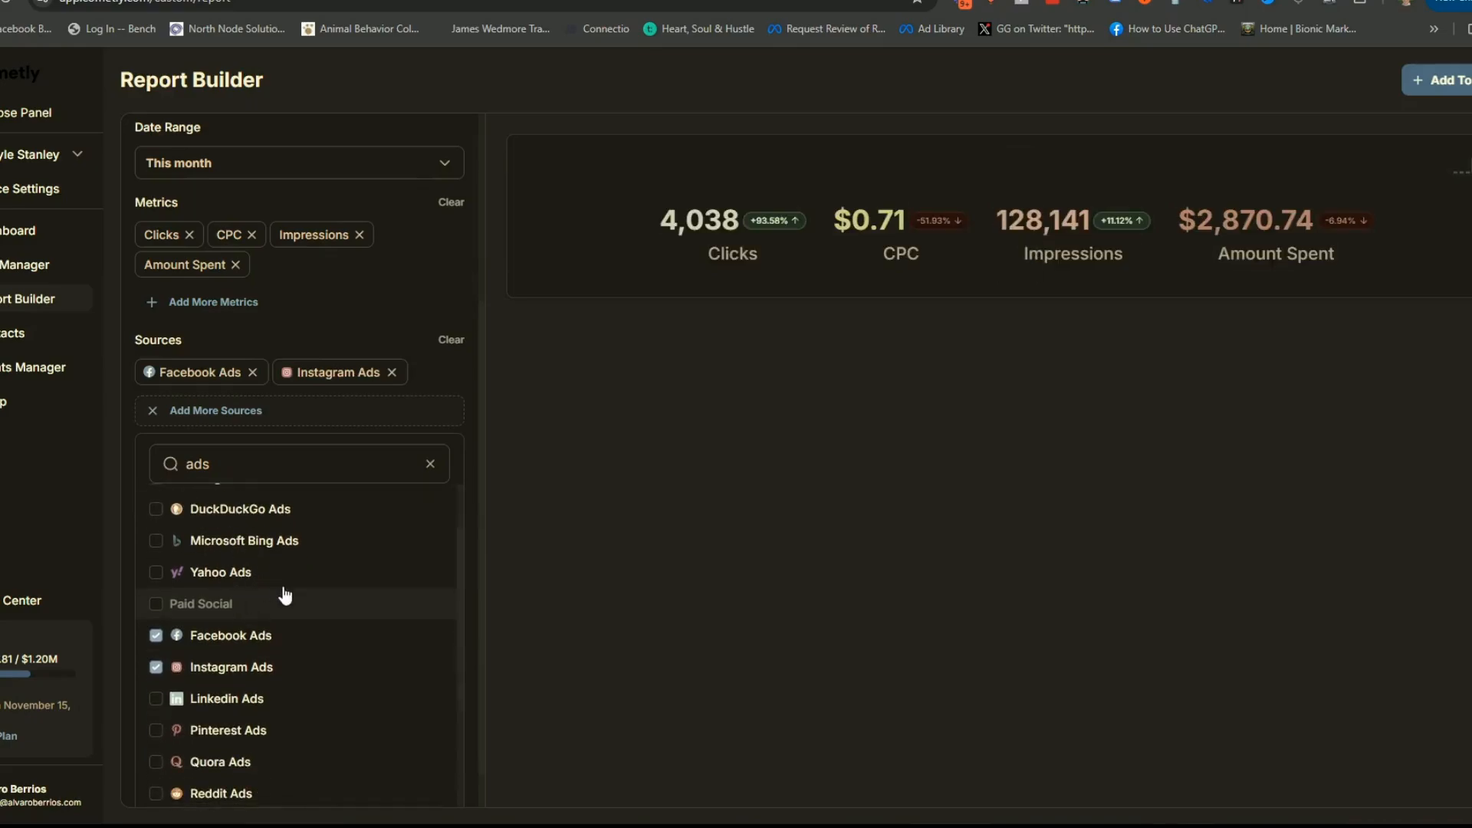
left_click(430, 378)
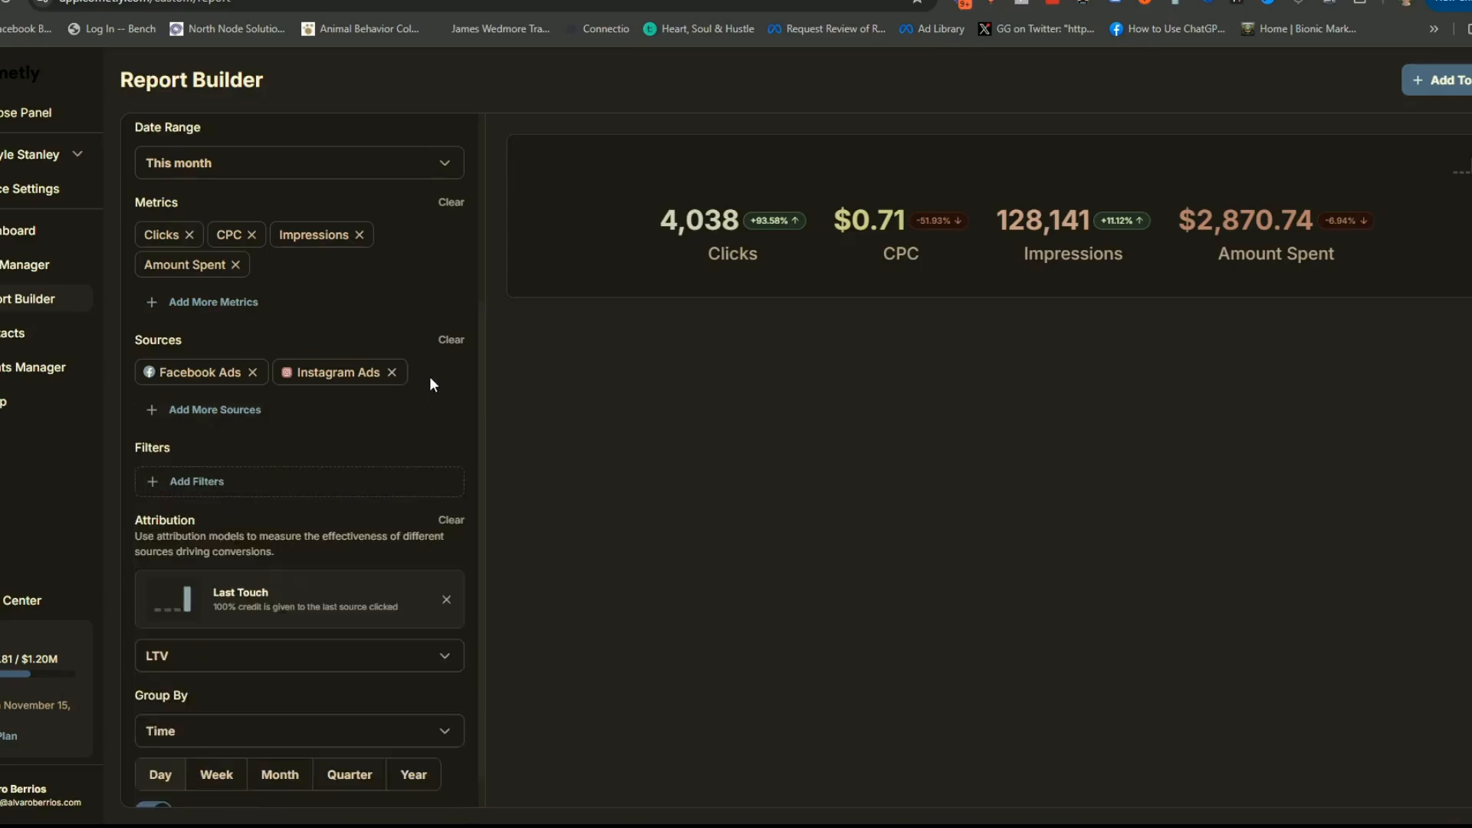
- Review the available attribution models, then the report's metric color and previous-period comparison options
scroll(422, 346, "down", 1)
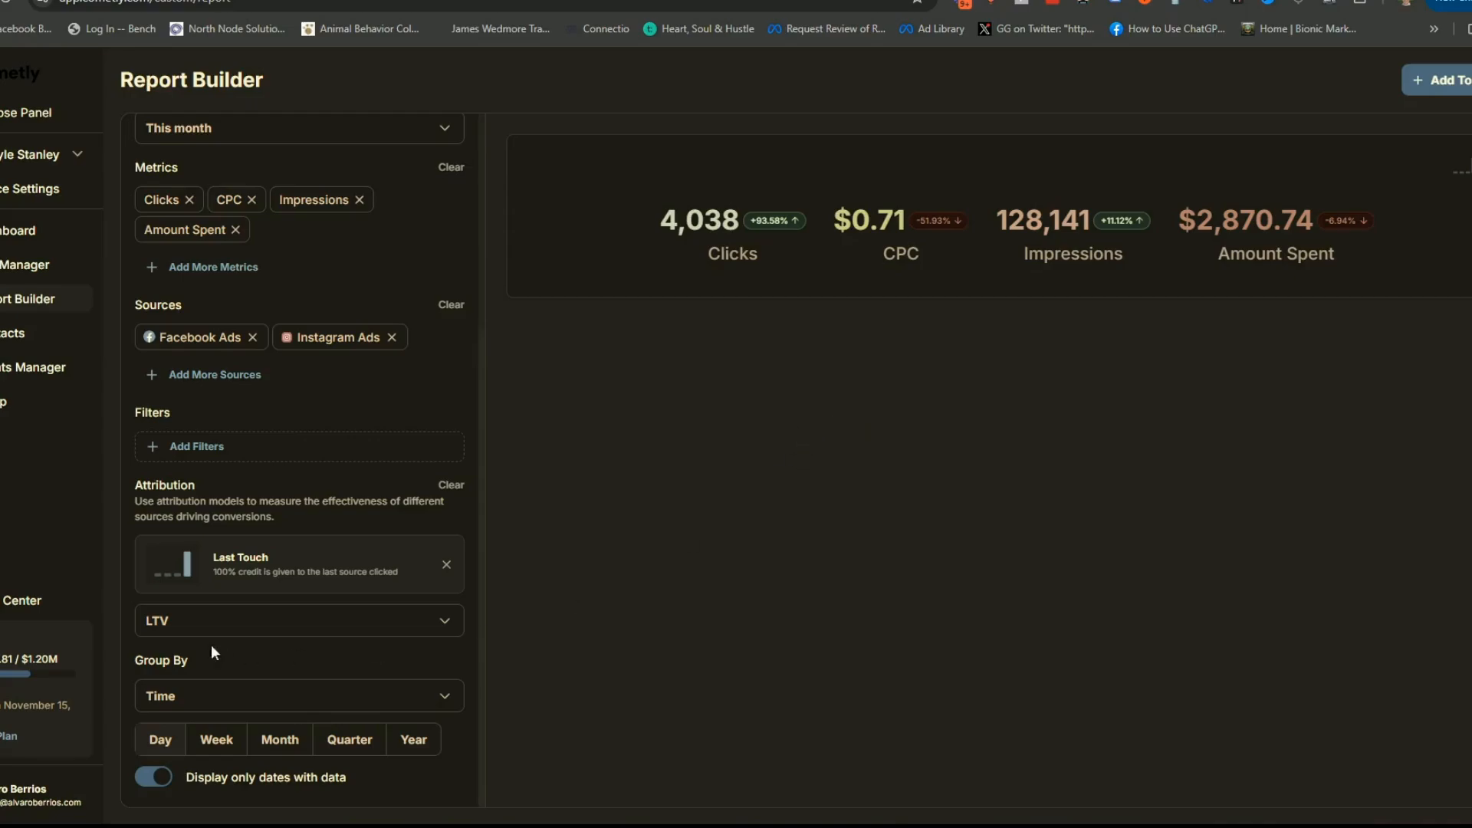
left_click(220, 565)
scroll(267, 677, "down", 3)
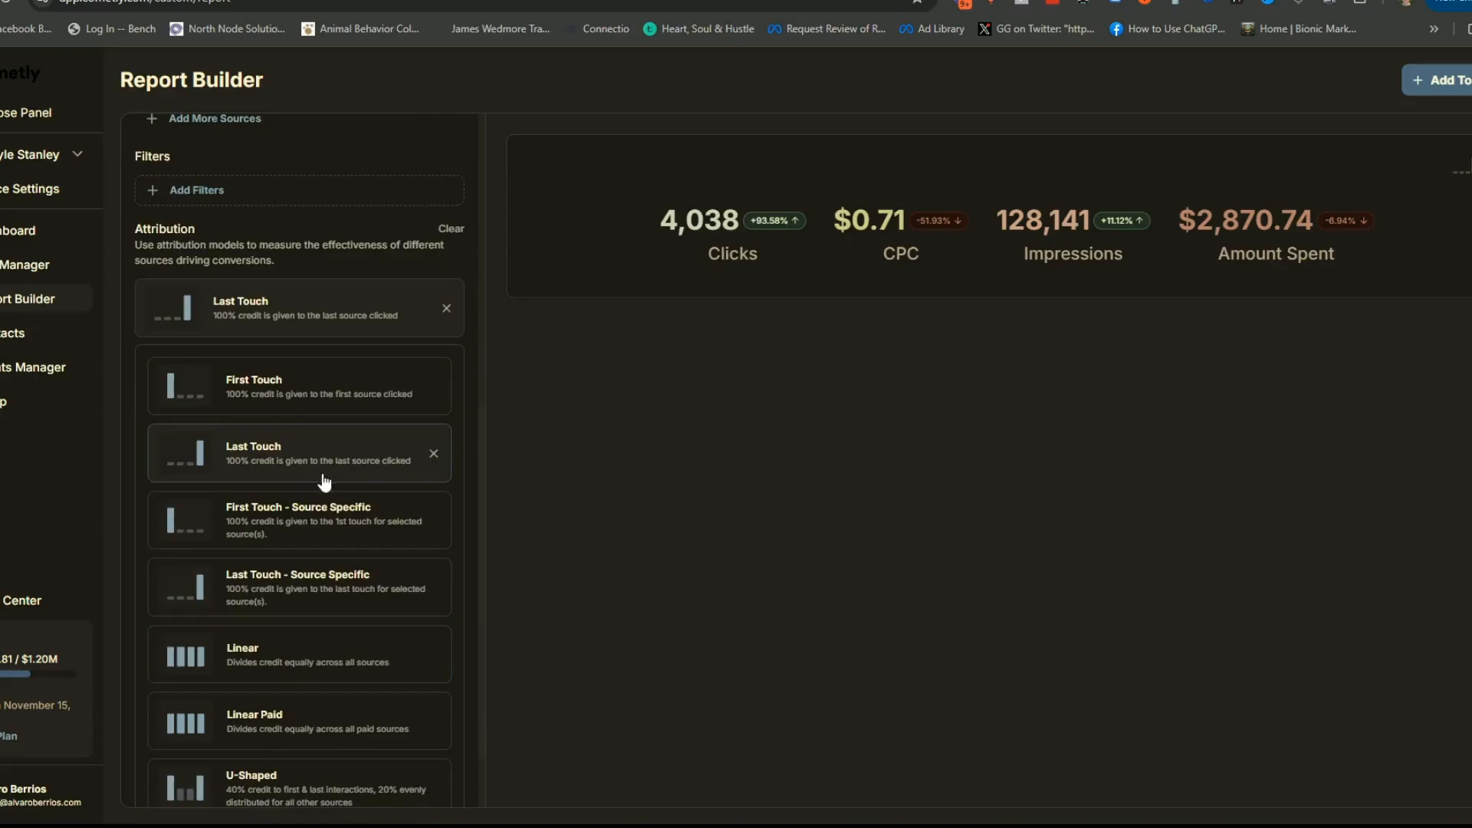
left_click(329, 262)
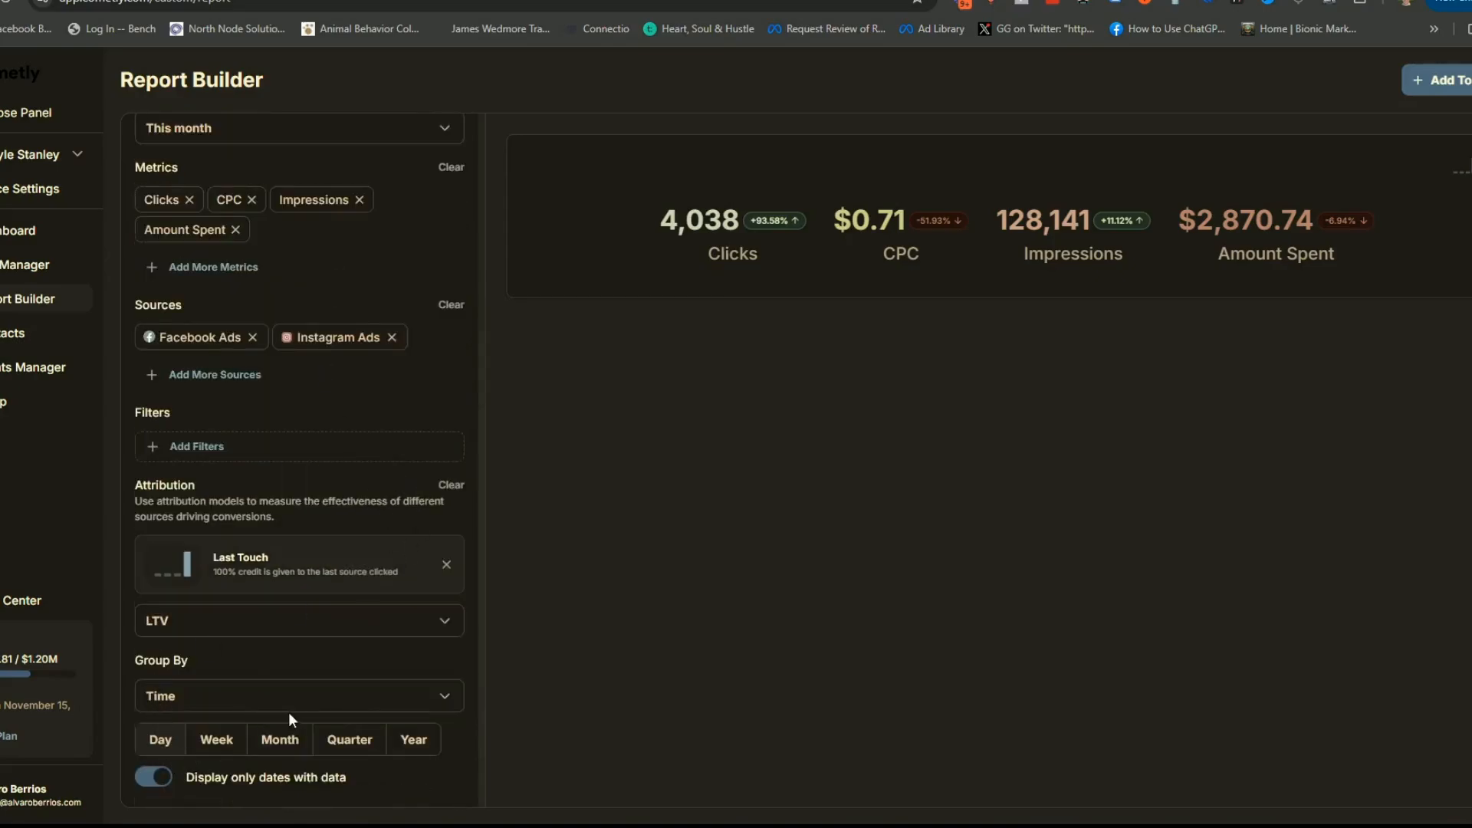
scroll(339, 677, "up", 4)
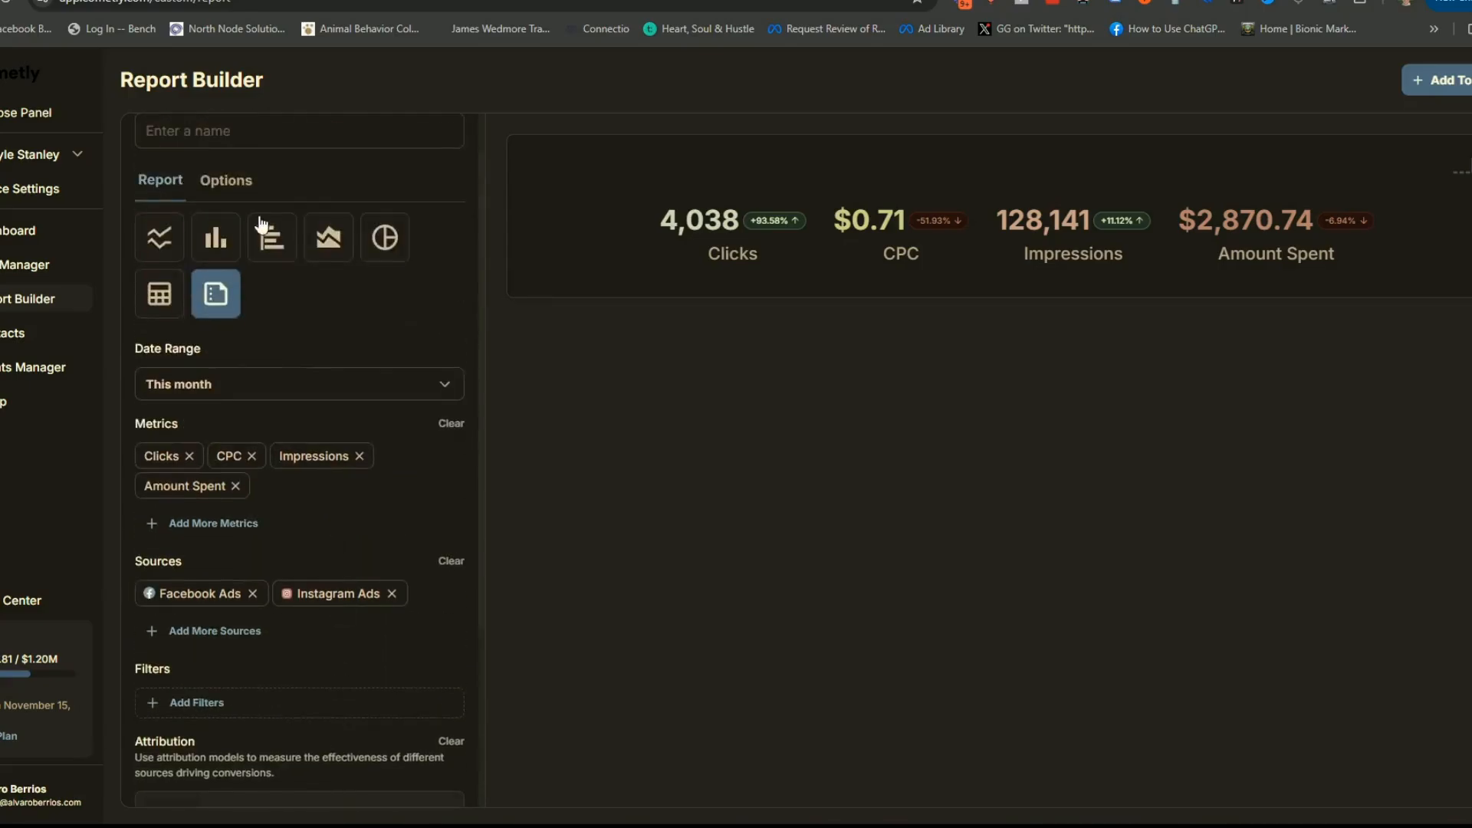
left_click(230, 179)
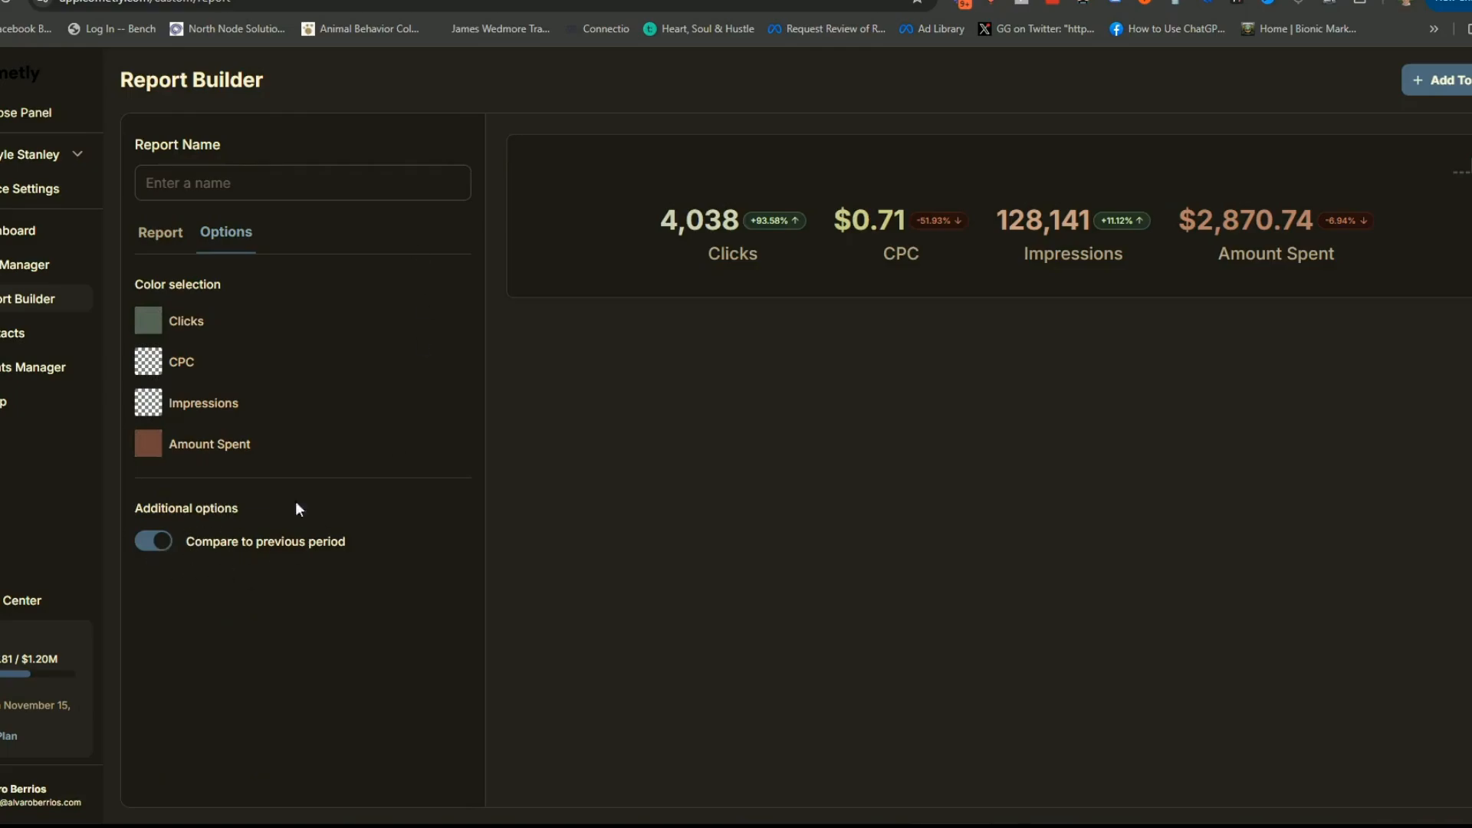
left_click(163, 235)
scroll(408, 361, "down", 4)
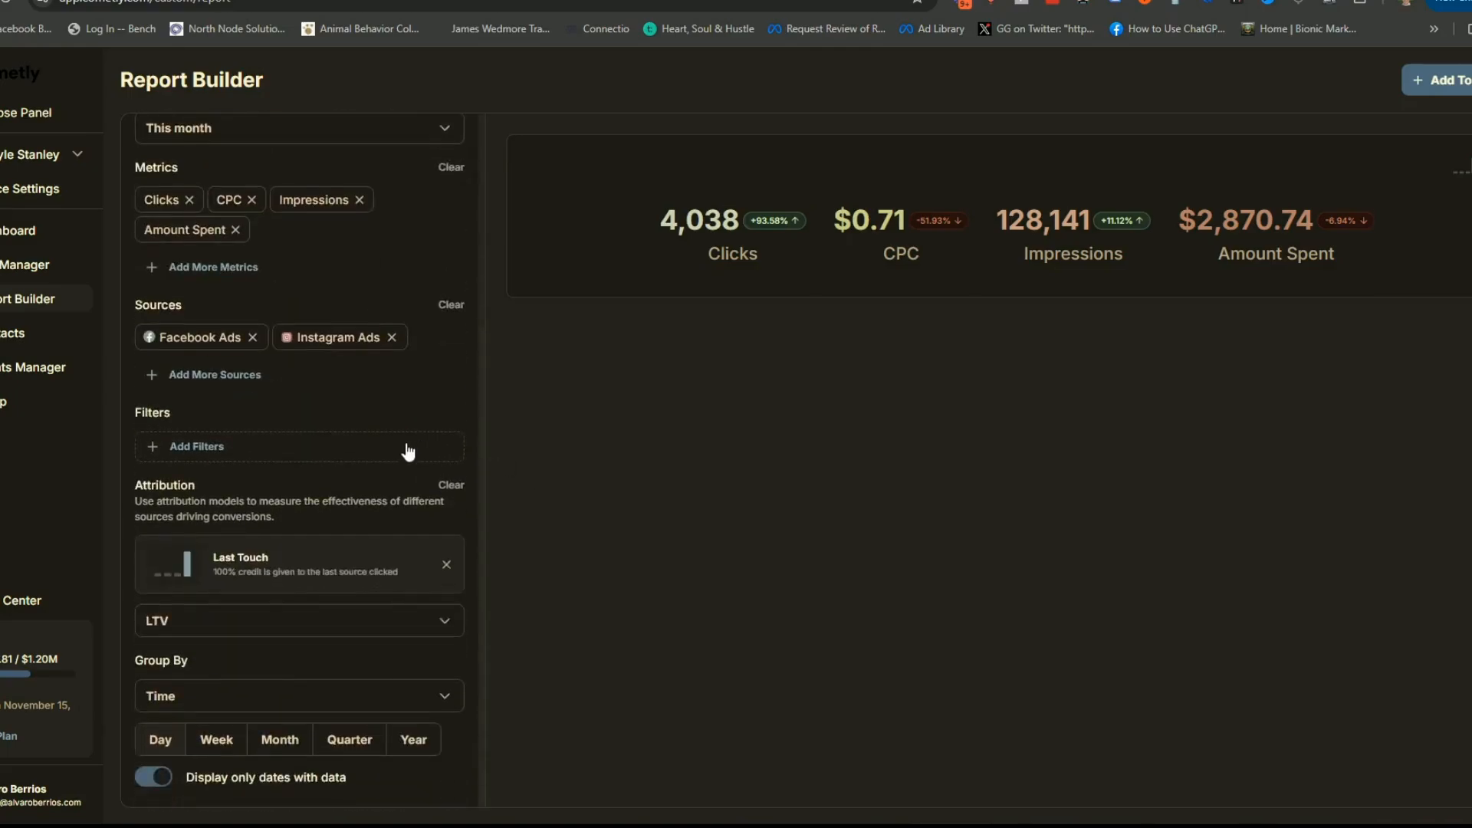
- Try to add the unnamed KPI Summary report to the Default dashboard, and open the dashboard
left_click(1435, 80)
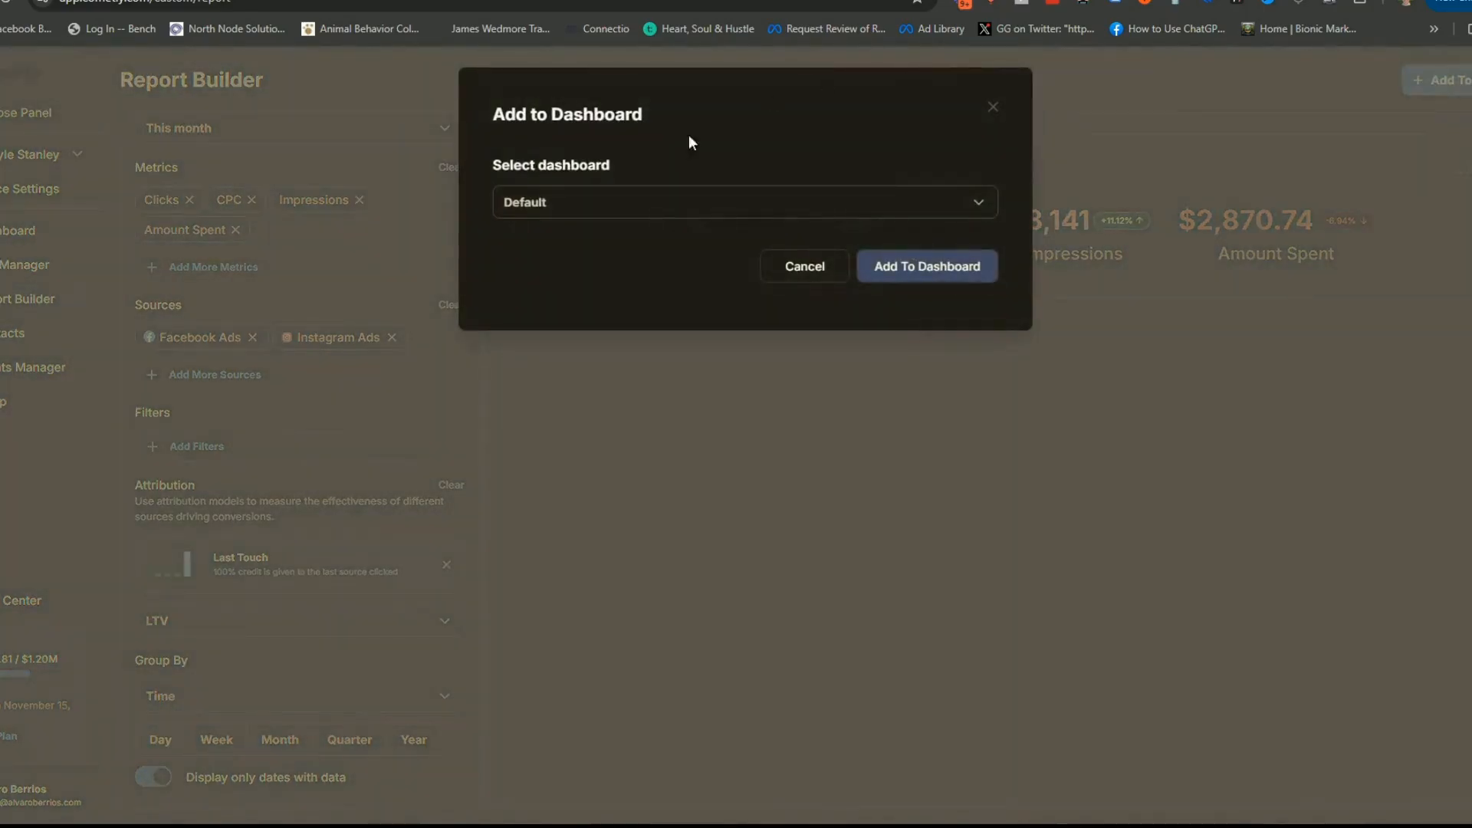
left_click(962, 281)
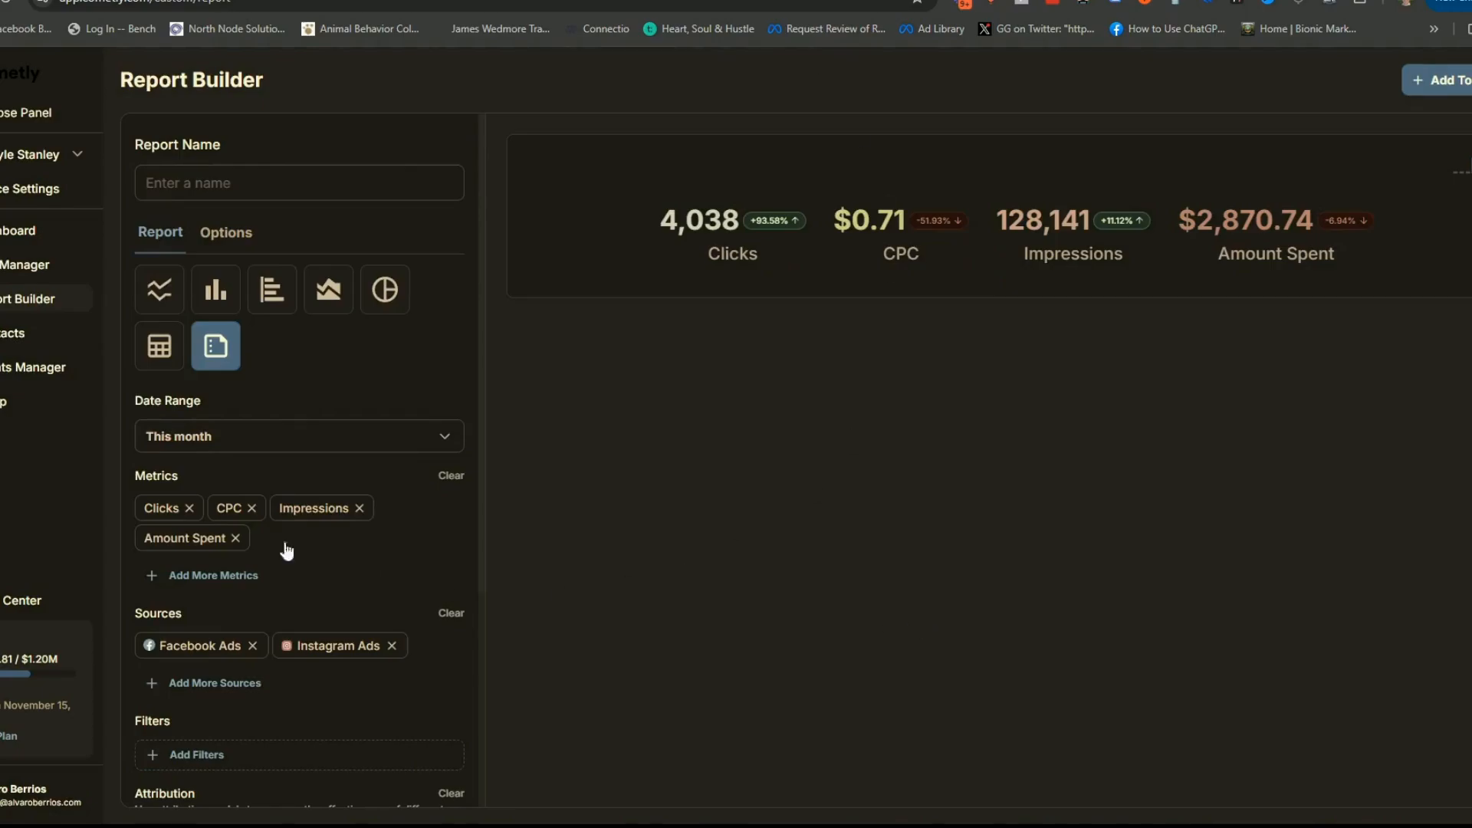
left_click(14, 238)
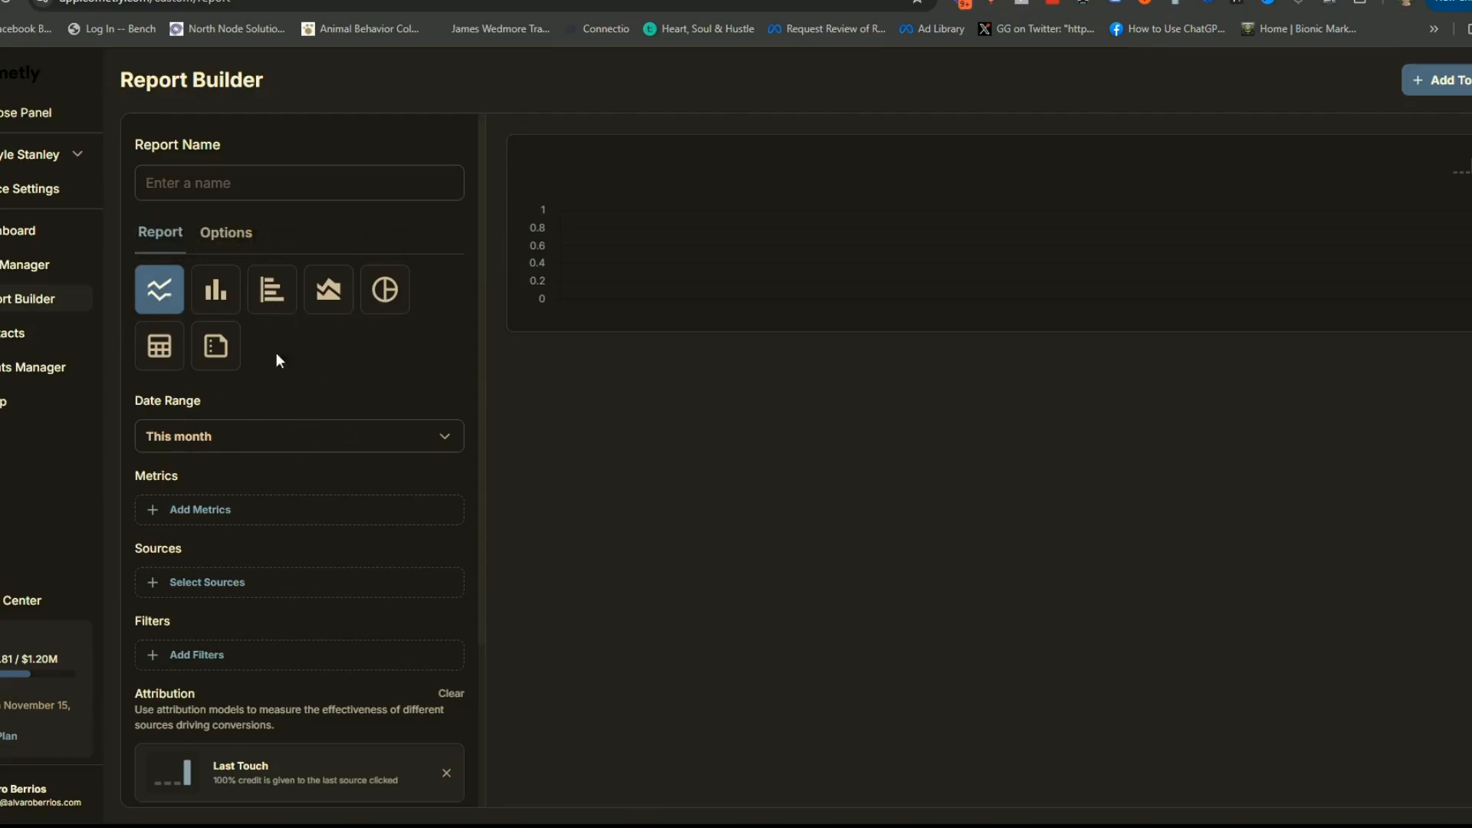
- Name the new report Key Metric Summary and set its type to KPI Summary
left_click(228, 175)
type("Me")
key("BackSpace")
key("BackSpace")
type("Key Metric Summary")
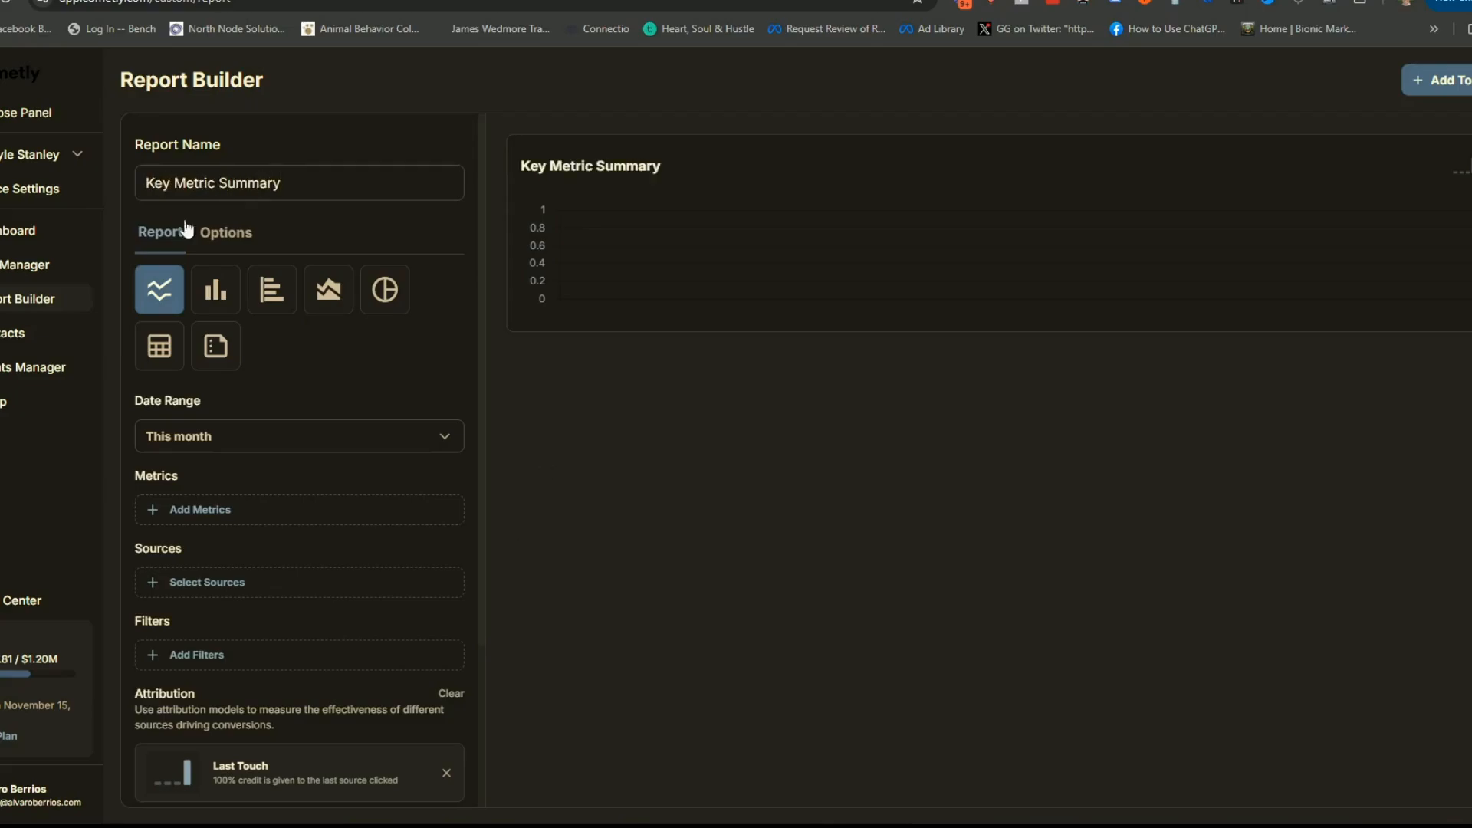
left_click(217, 345)
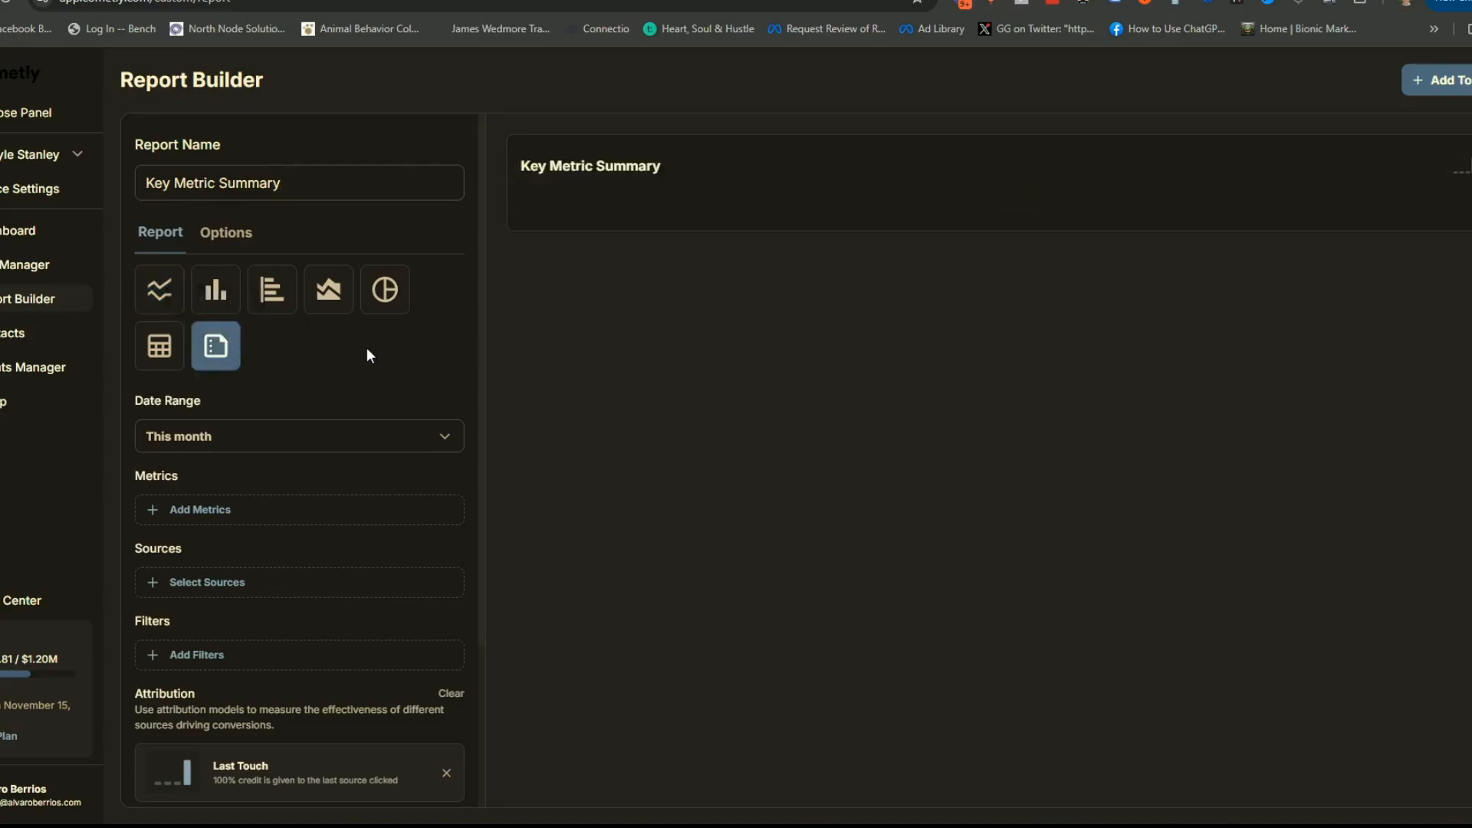
- Add the Clicks, Impressions and Amount Spent metrics to the Key Metric Summary report
scroll(367, 355, "down", 1)
left_click(215, 424)
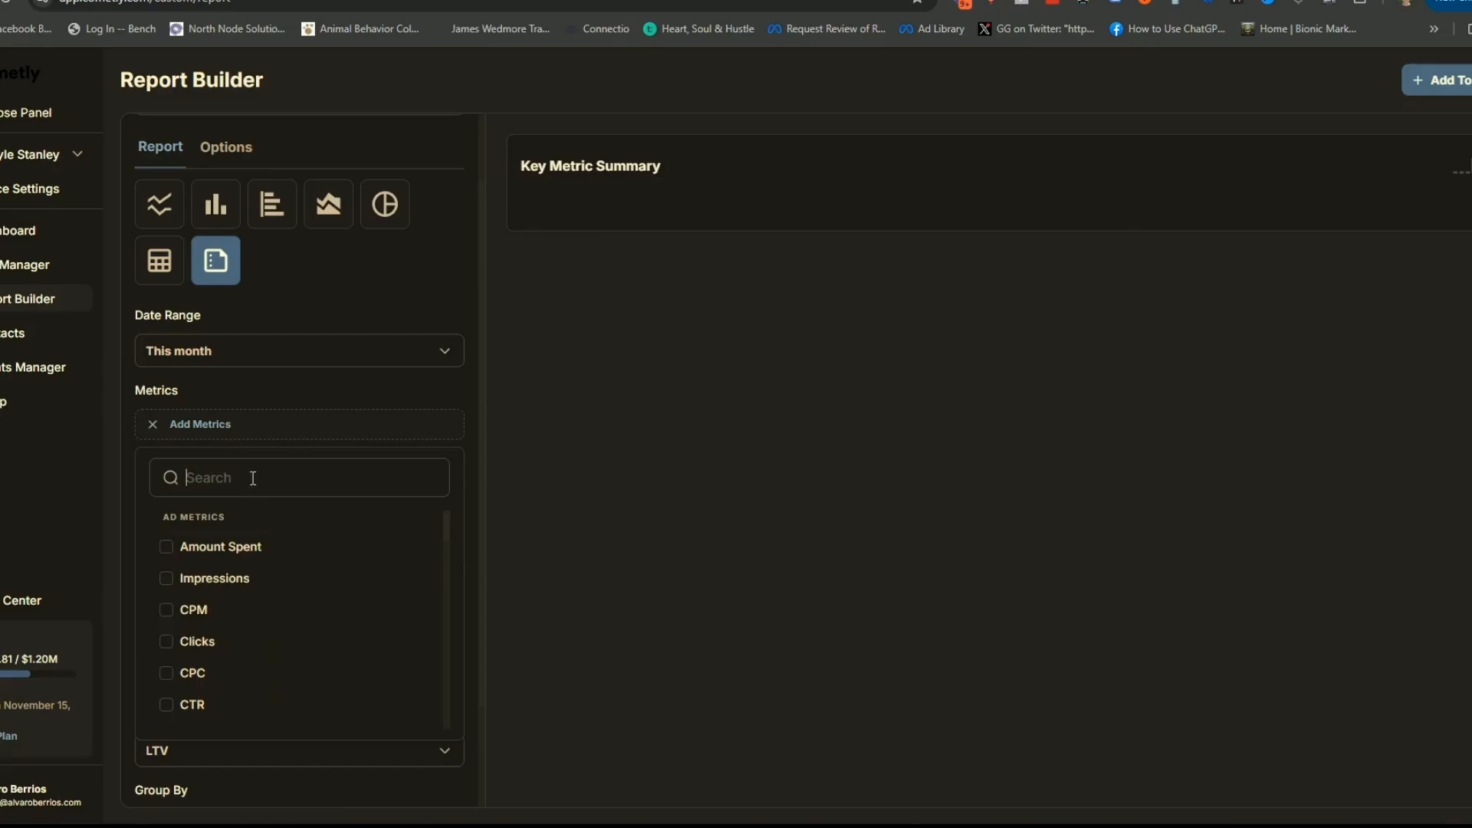
type("click")
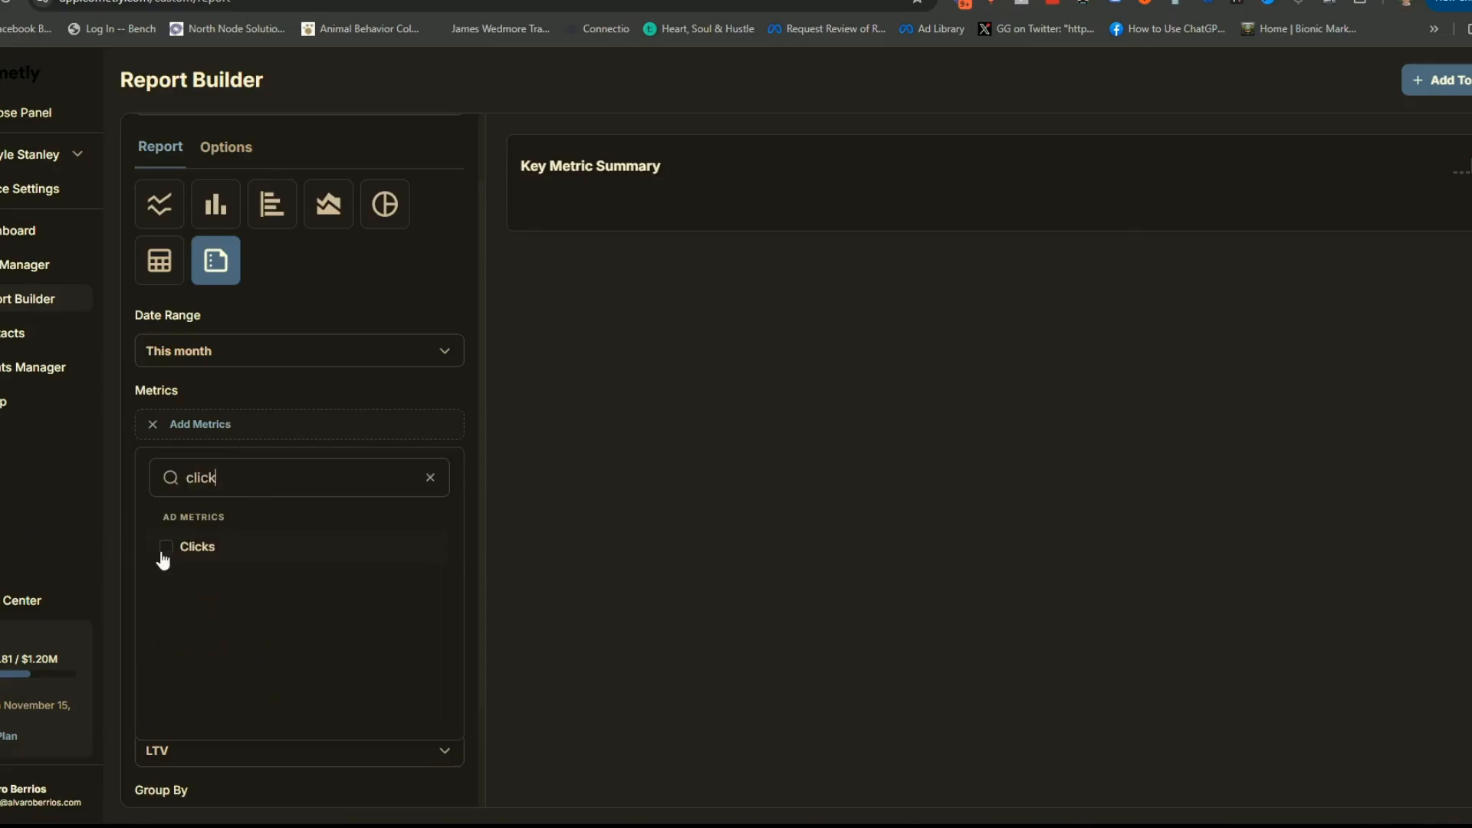
left_click(165, 548)
double_click(241, 511)
type("impre")
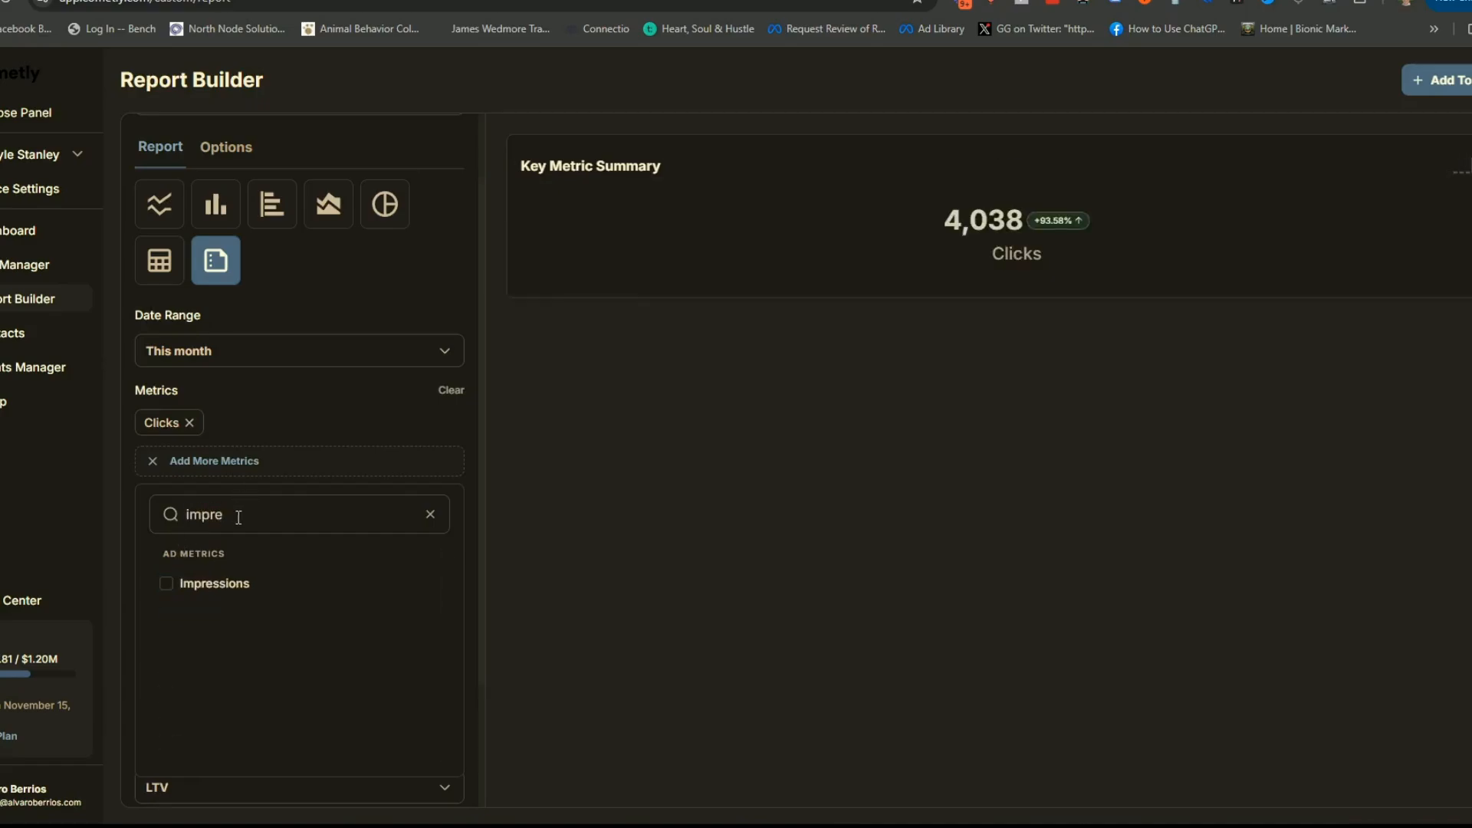
left_click(166, 585)
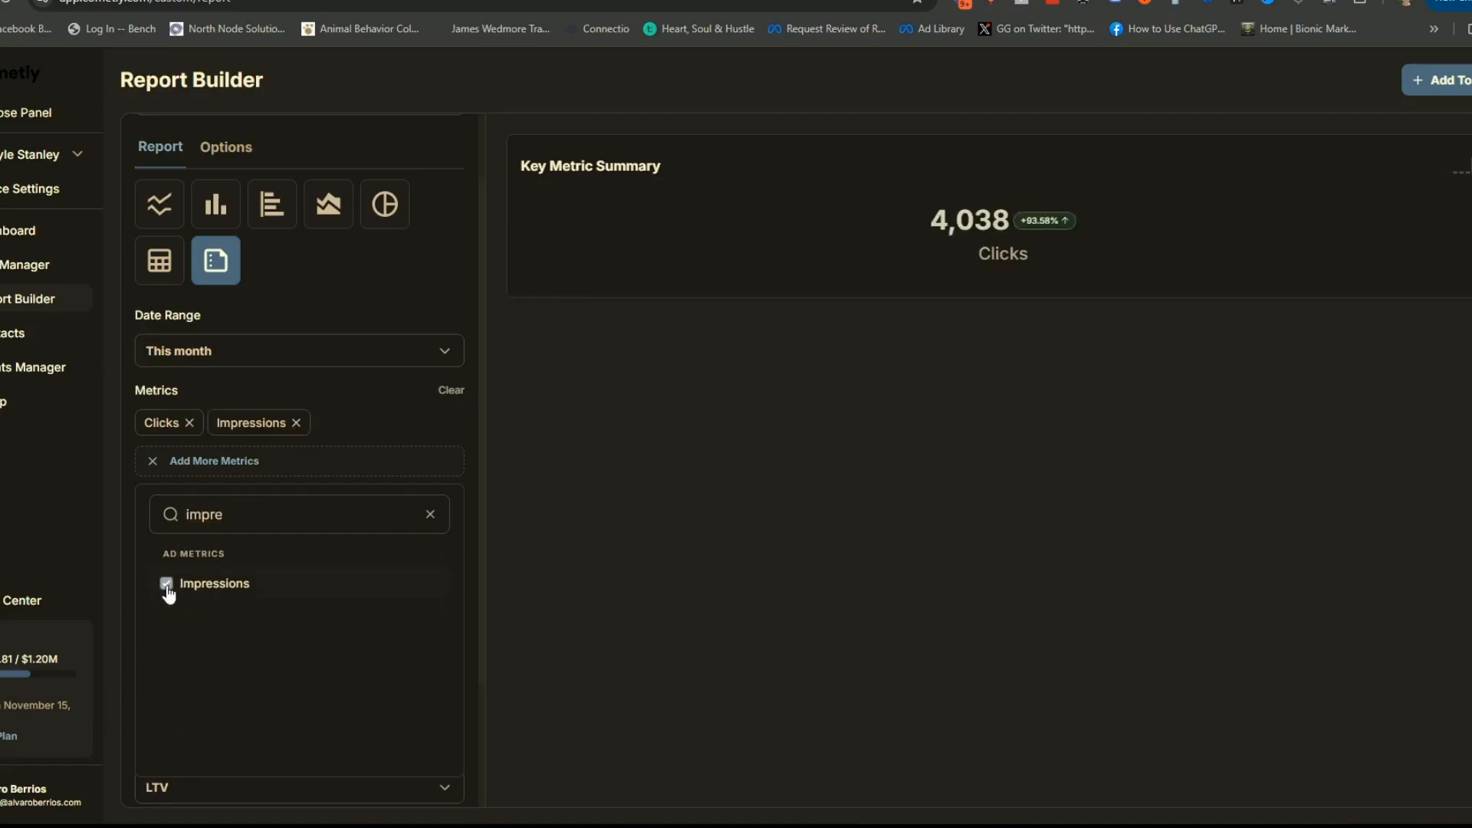
double_click(250, 516)
type("spen")
left_click(166, 584)
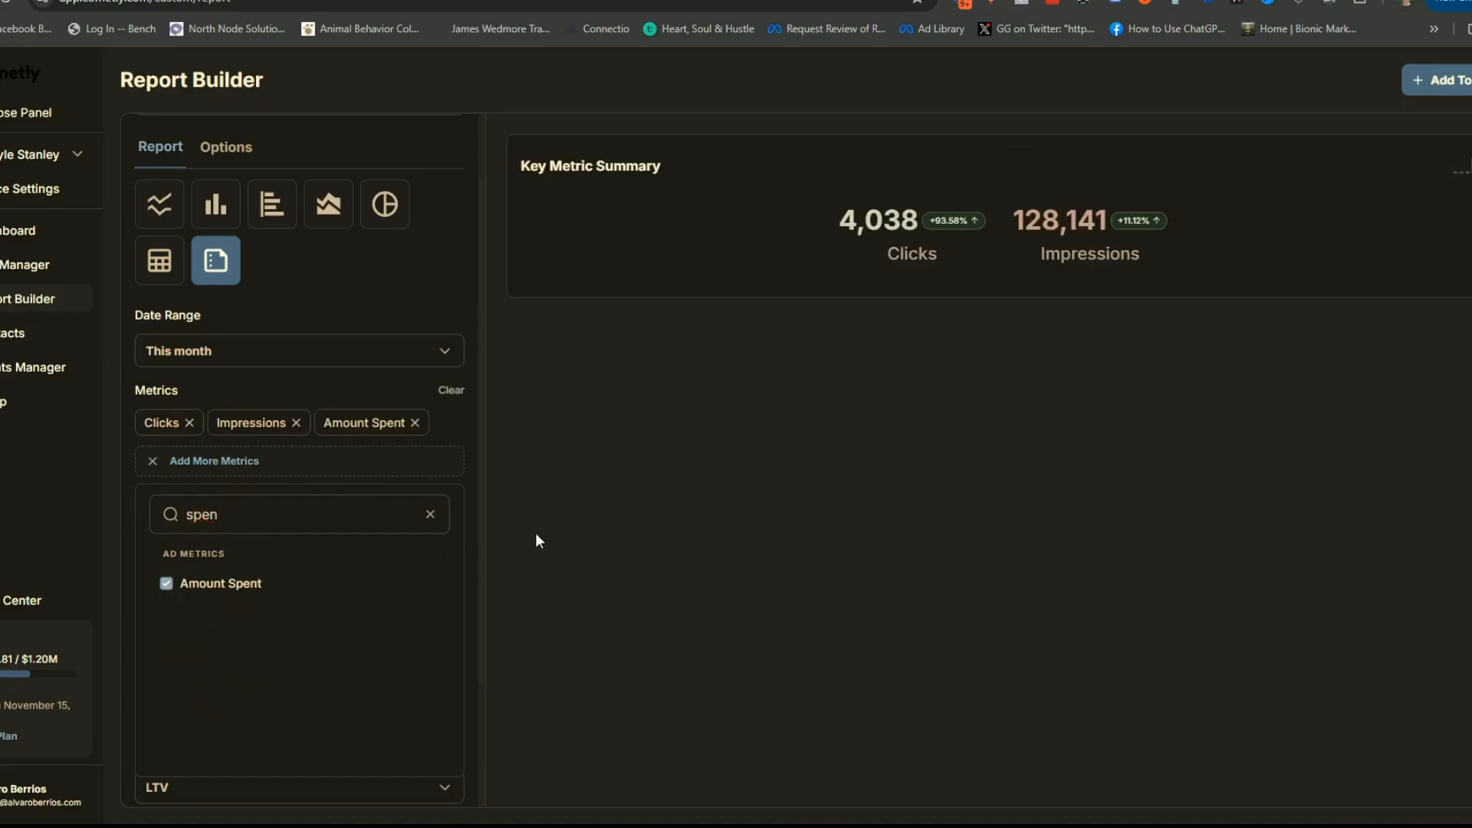
- Add the CPC metric to the Key Metric Summary report
left_click(430, 515)
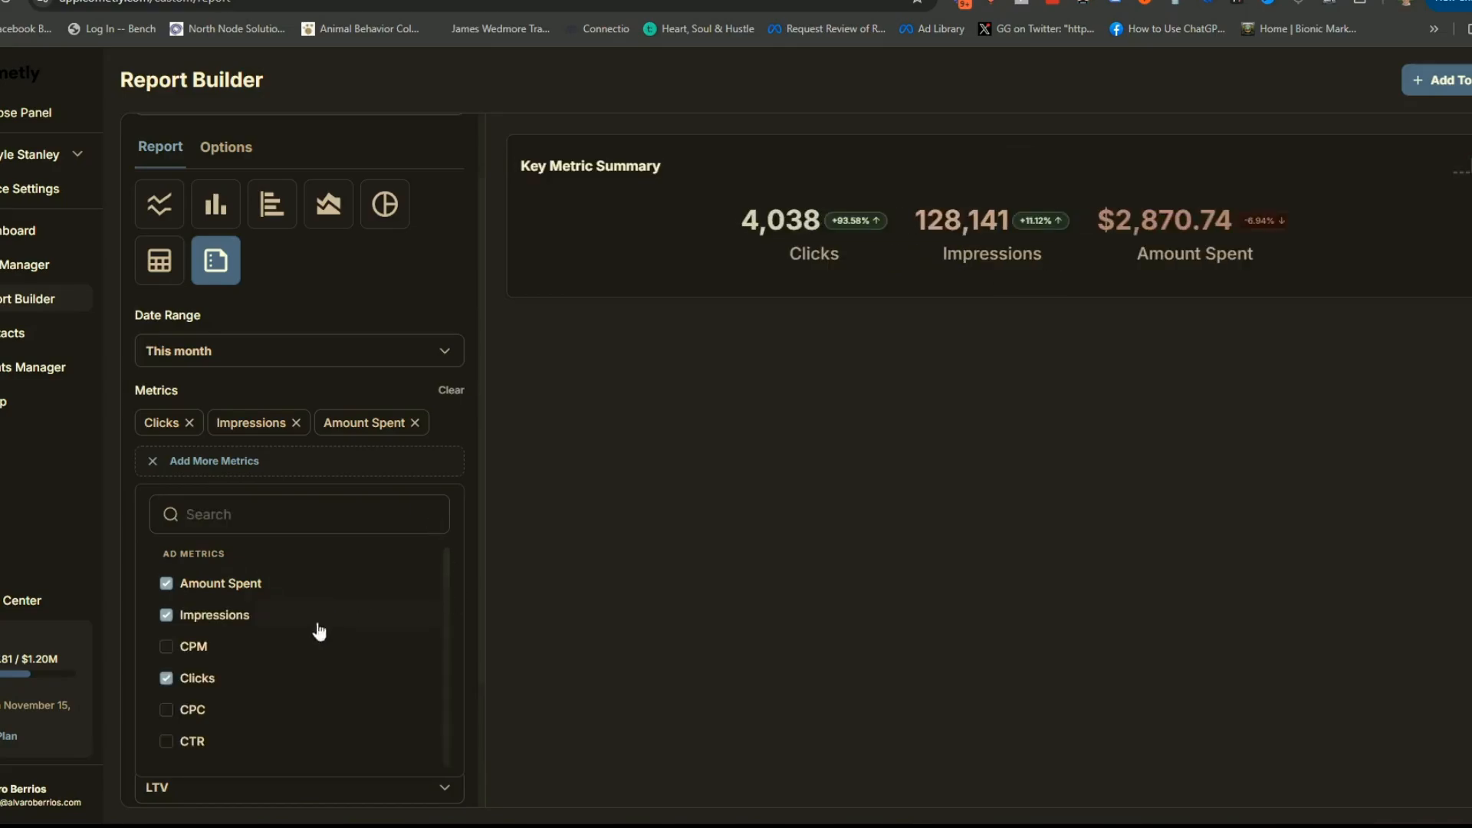
scroll(244, 658, "down", 1)
scroll(243, 658, "down", 1)
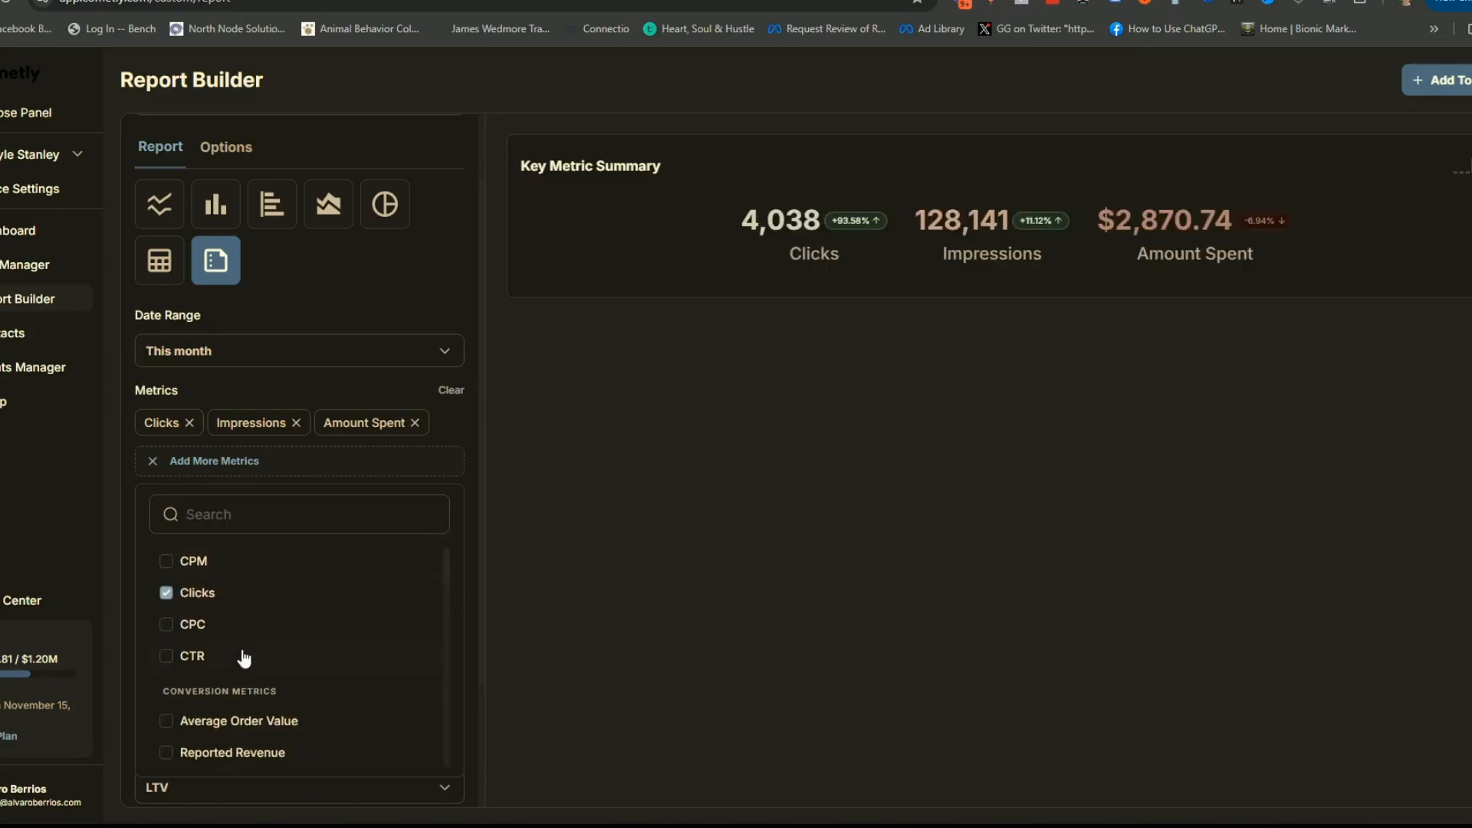
left_click(166, 624)
left_click(449, 448)
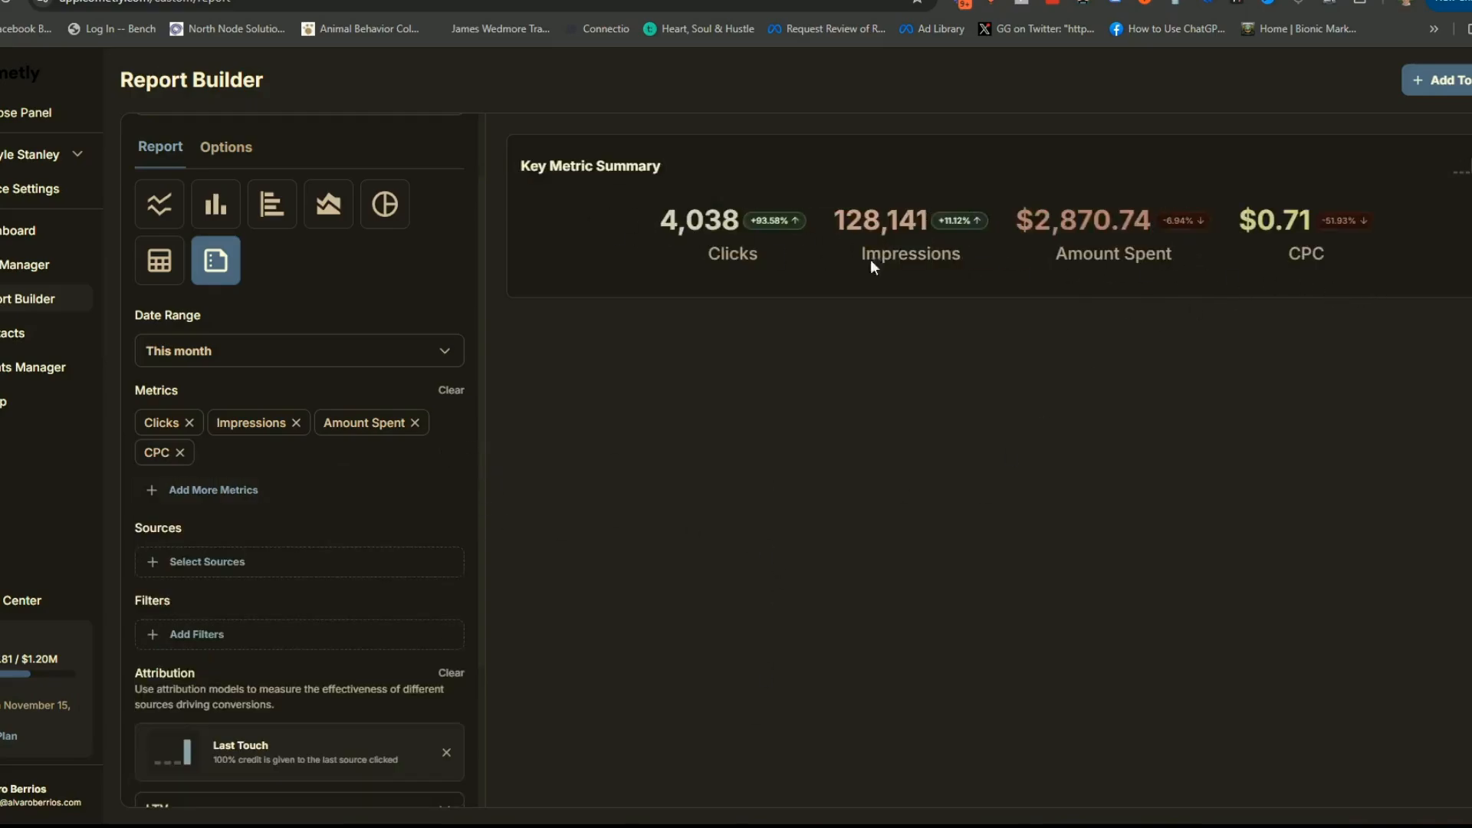
- Set the report's sources to Facebook Ads and Instagram Ads, searching the source list for "ads"
scroll(356, 526, "down", 3)
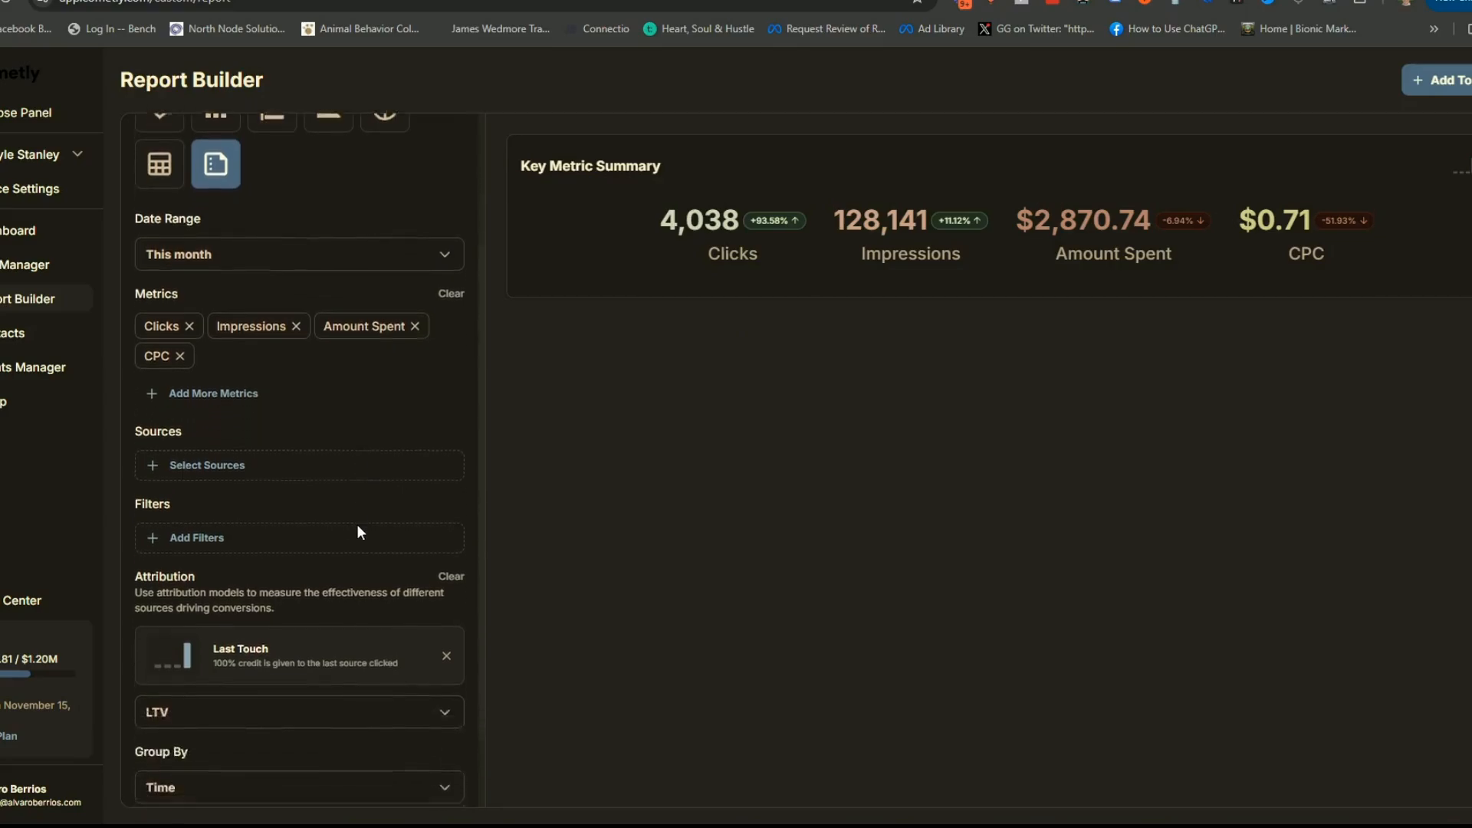
left_click(220, 379)
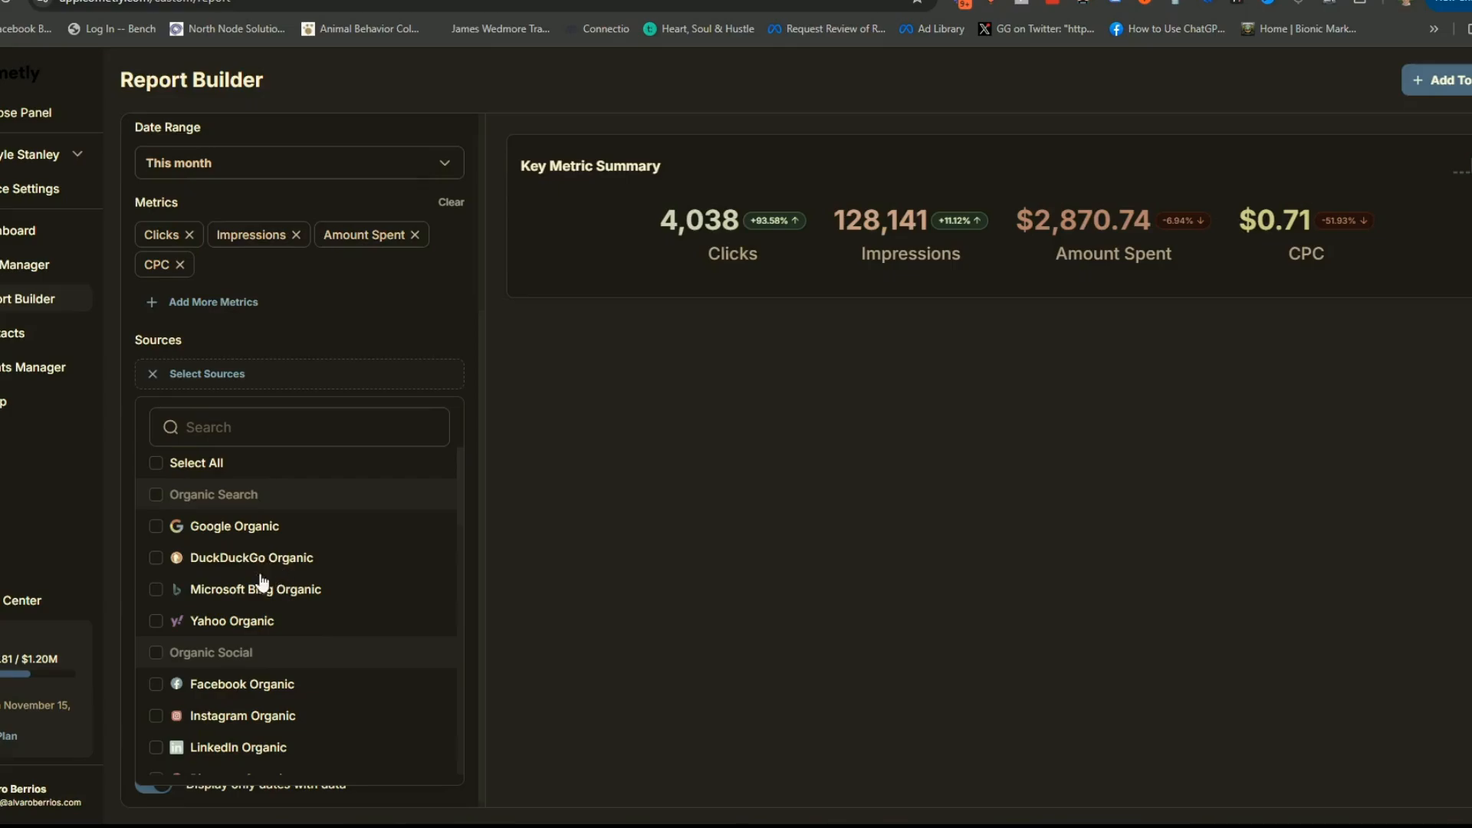
scroll(238, 652, "down", 6)
scroll(237, 651, "down", 3)
scroll(250, 651, "up", 10)
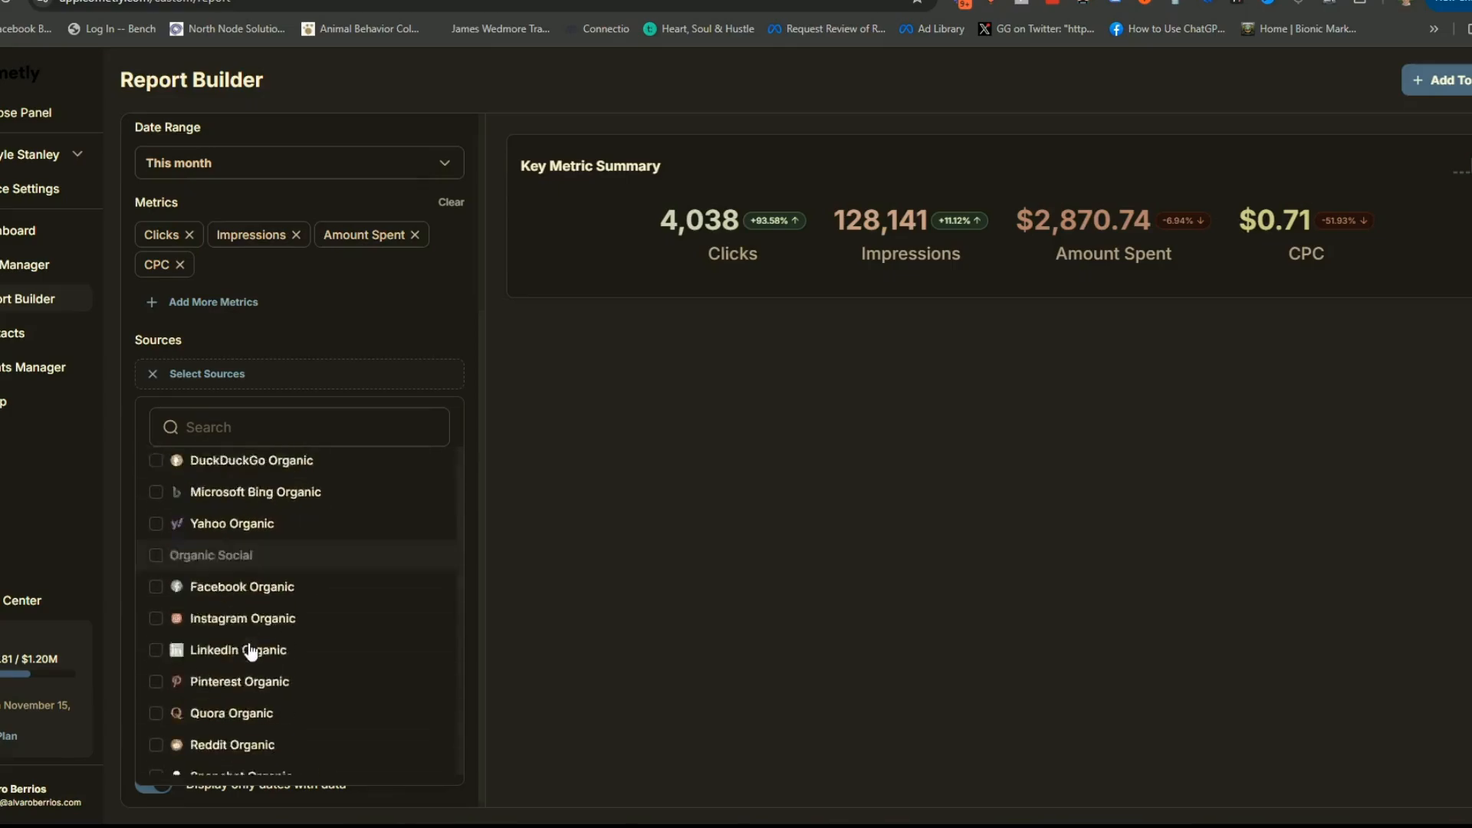
type("ads")
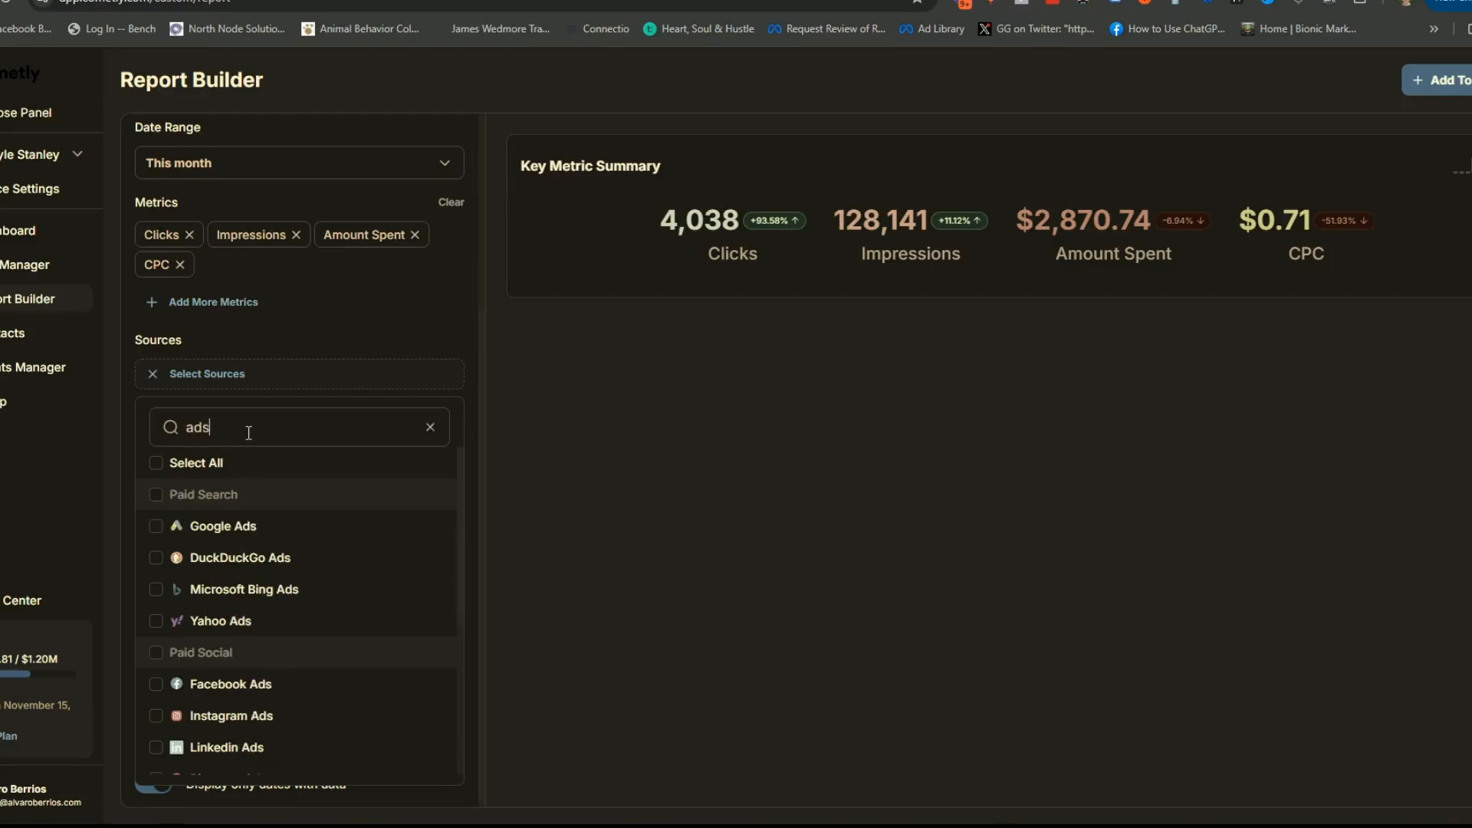
left_click(156, 684)
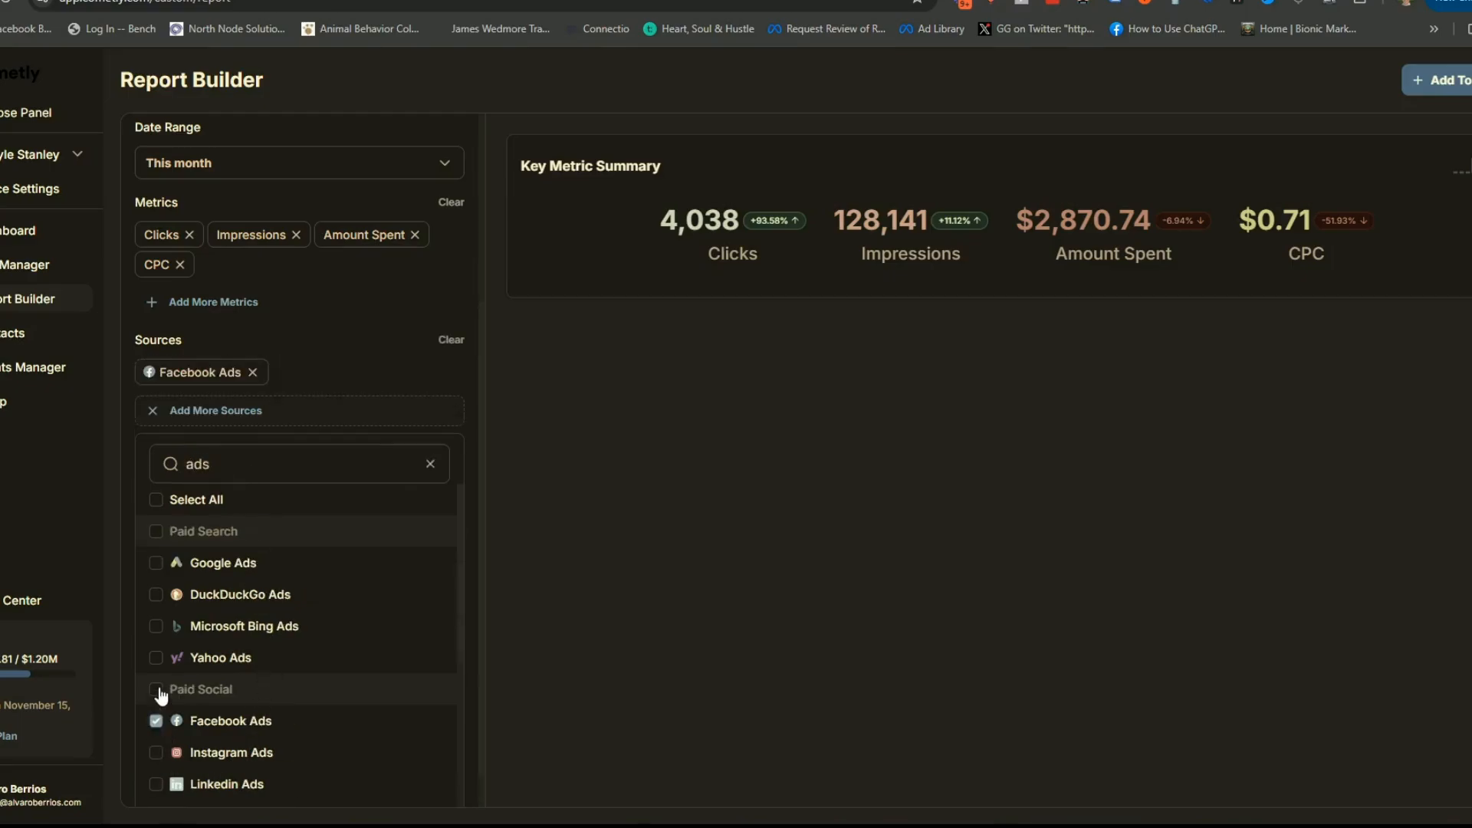
left_click(156, 752)
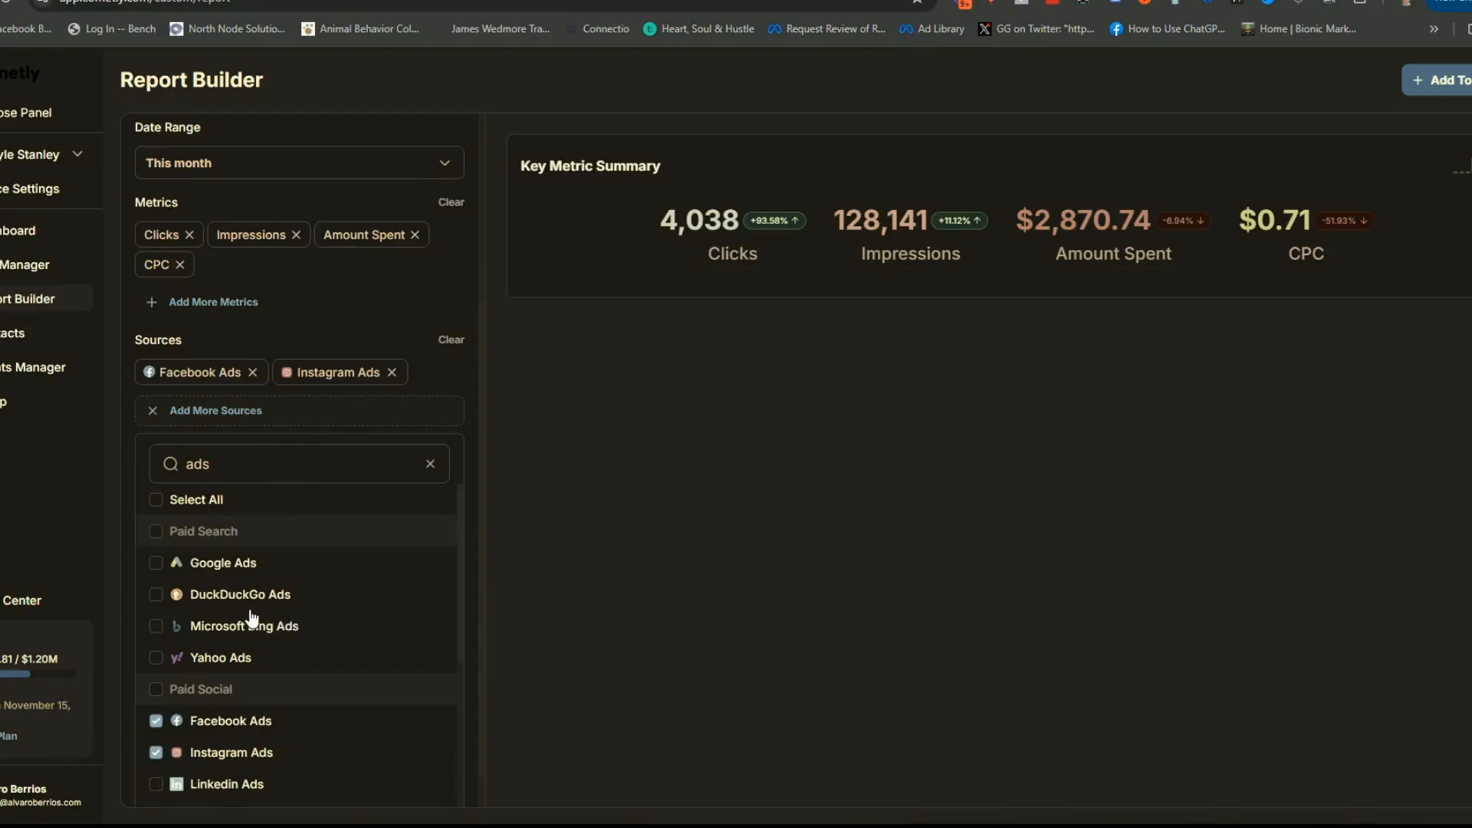
left_click(450, 376)
- Check the attribution window choices, keeping LTV, and review the report's metric color and previous-period comparison options
scroll(430, 492, "down", 1)
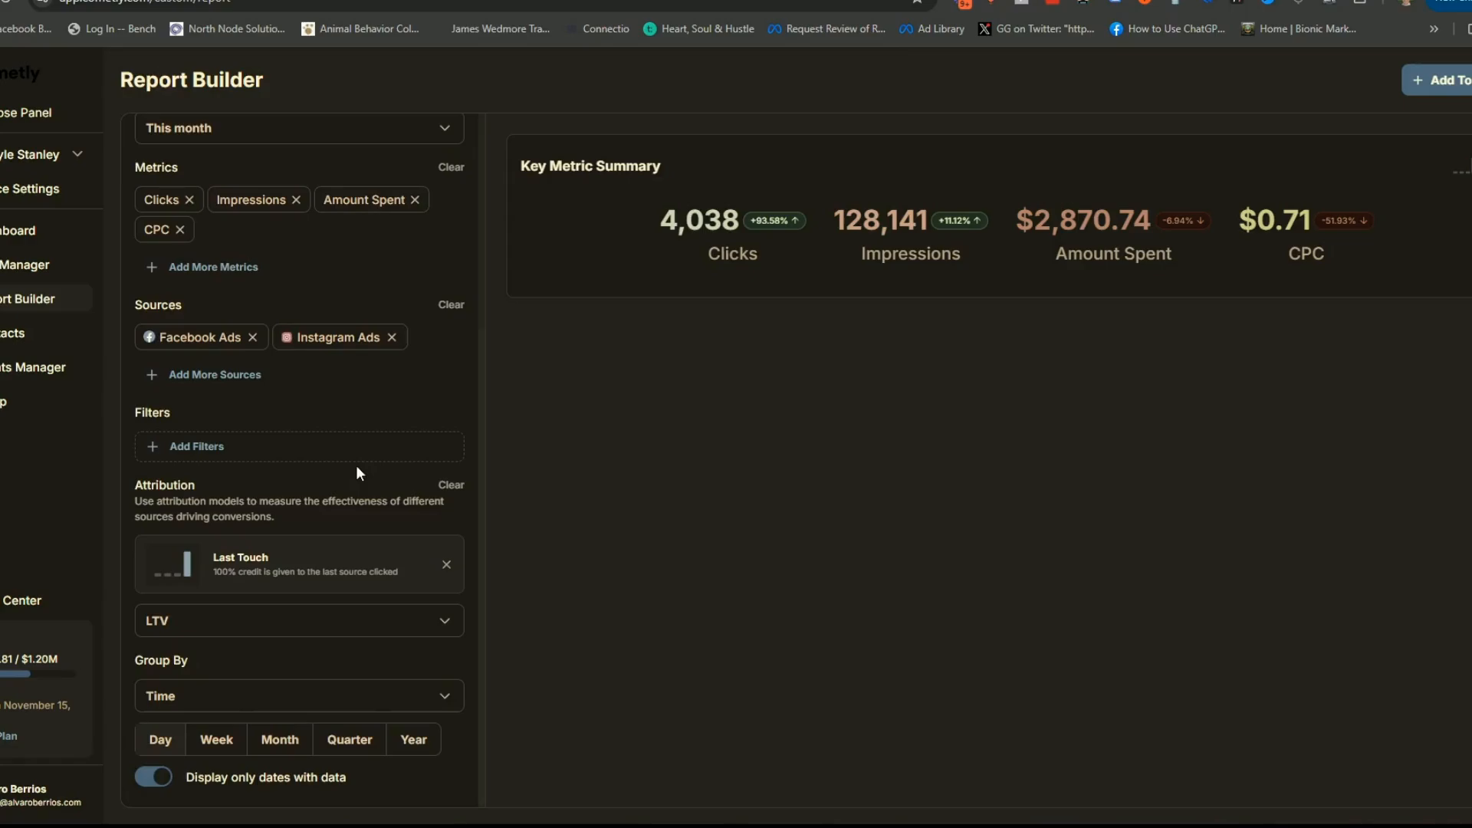
left_click(342, 626)
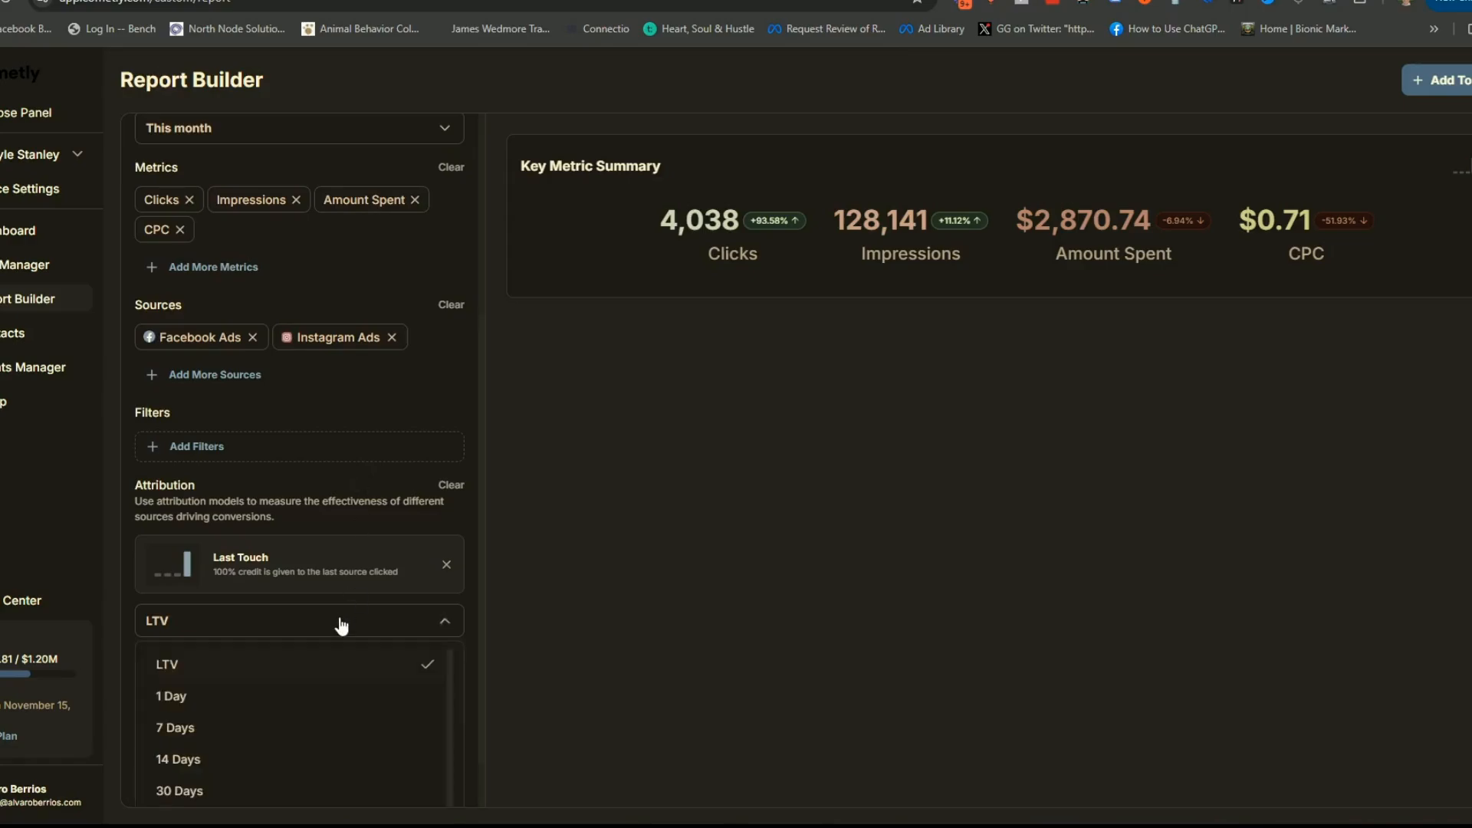
left_click(265, 665)
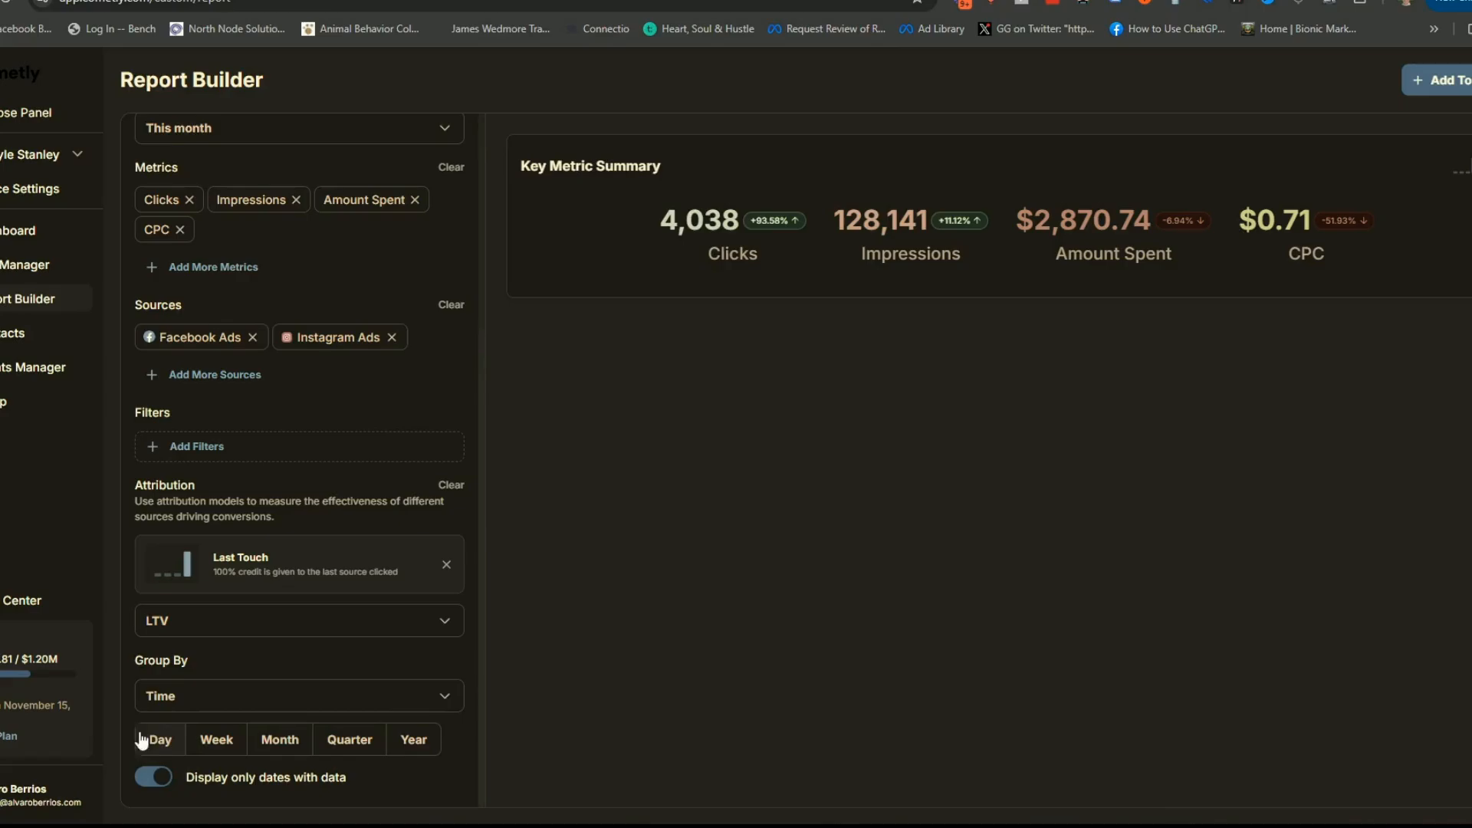
scroll(288, 383, "up", 4)
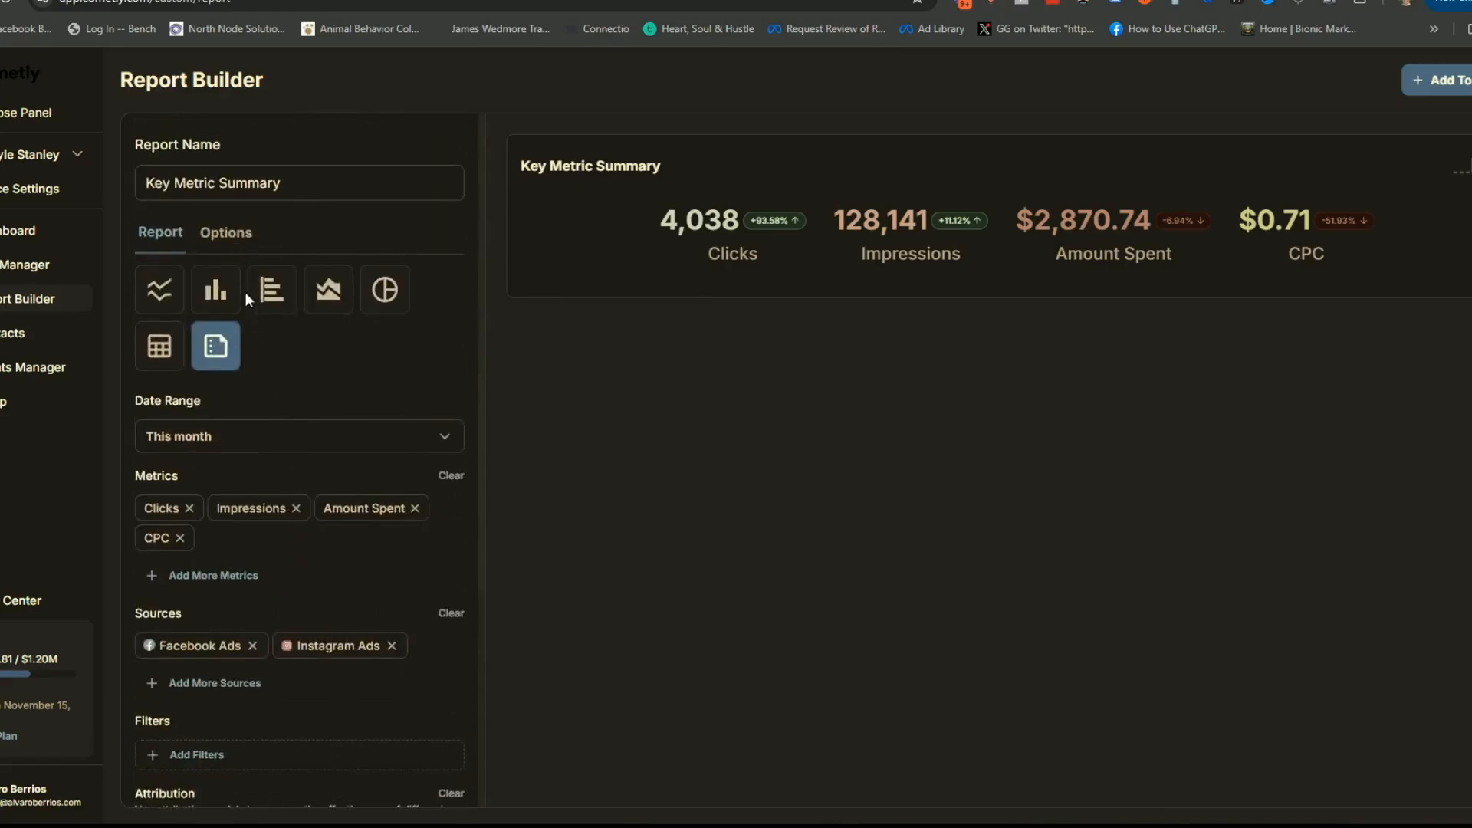
left_click(220, 233)
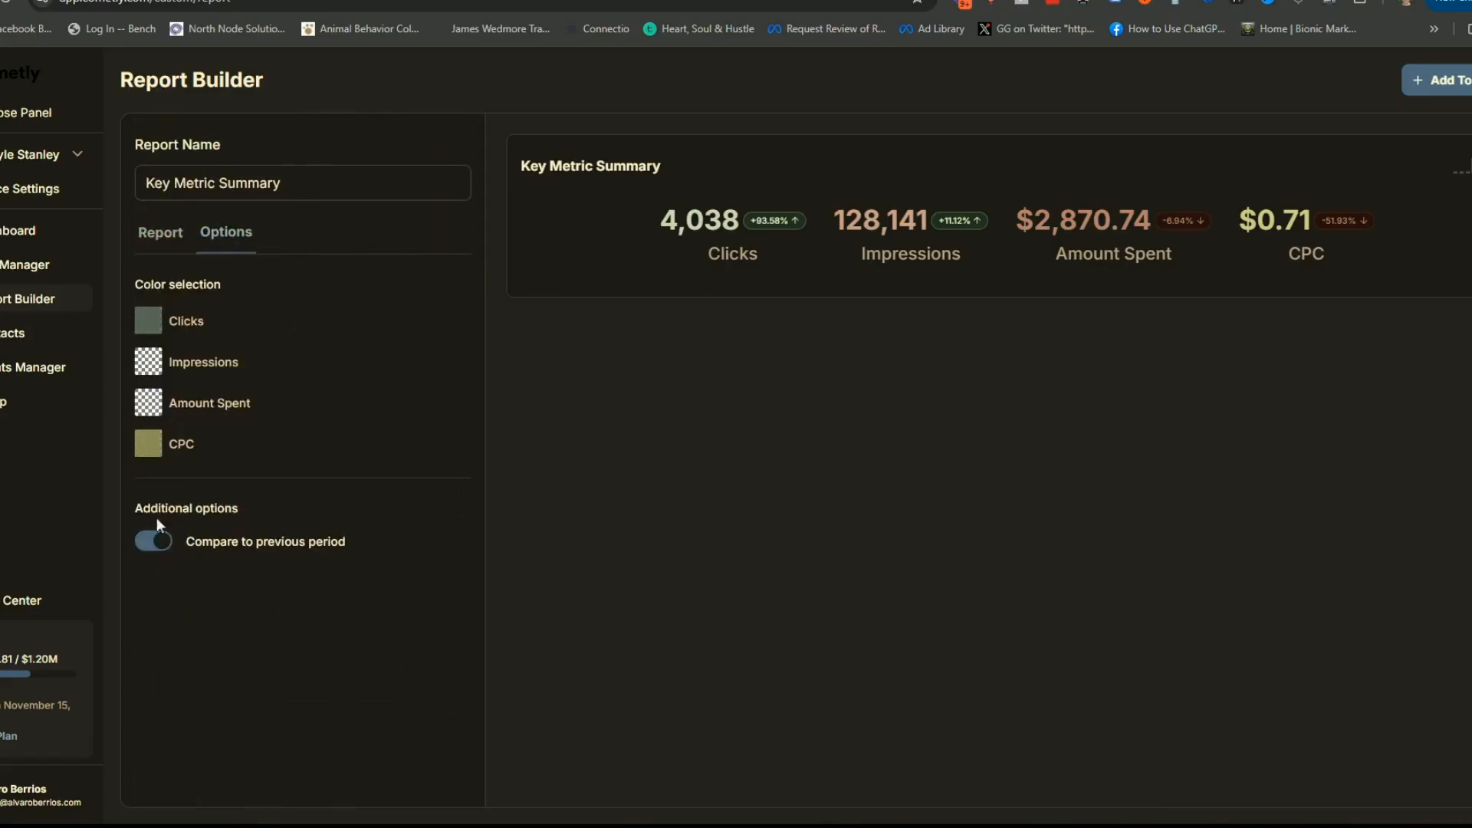
left_click(160, 232)
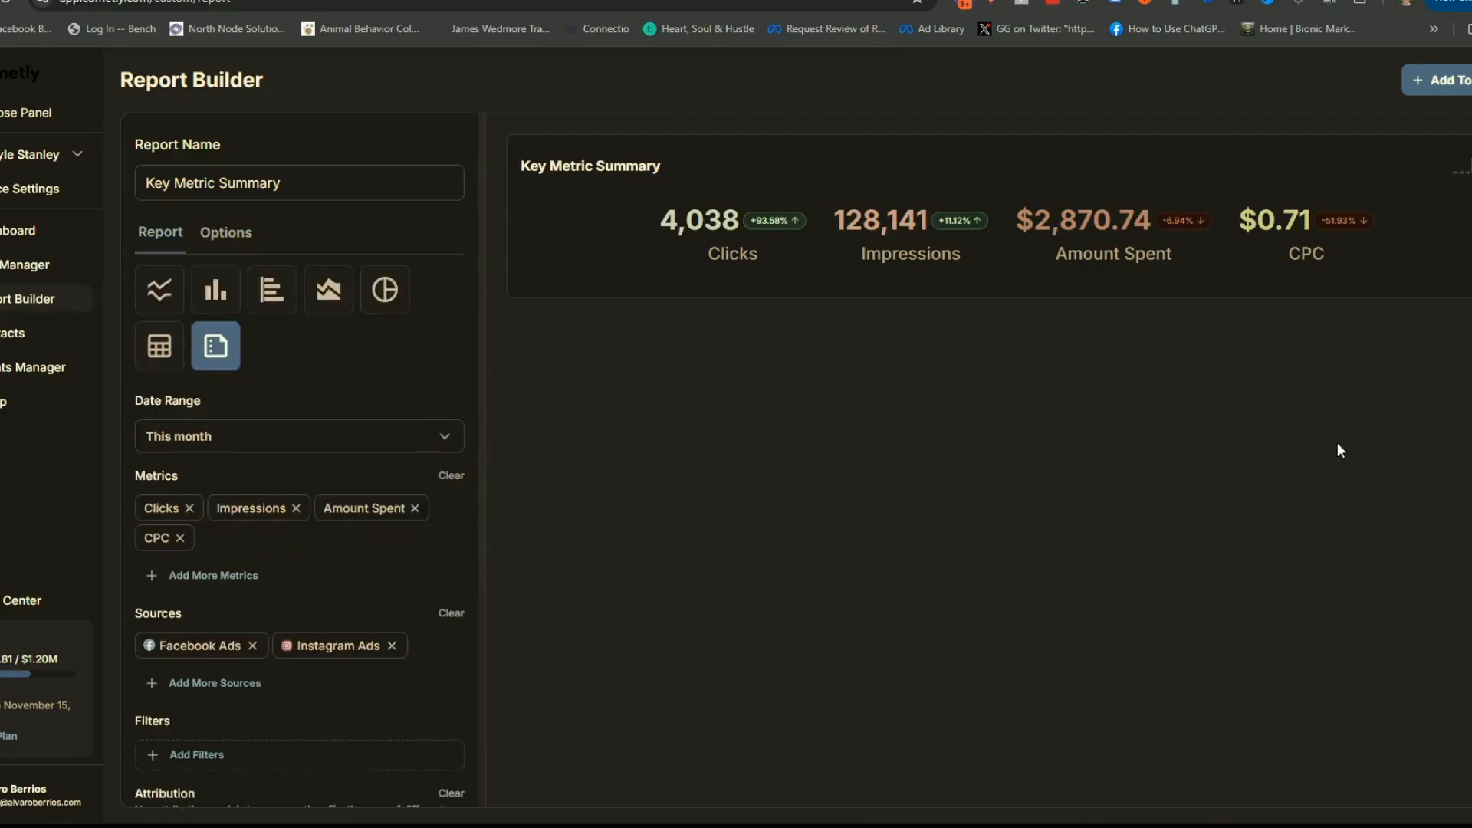
- Add the Key Metric Summary report to the Default dashboard and look through the dashboard's reports
left_click(1445, 83)
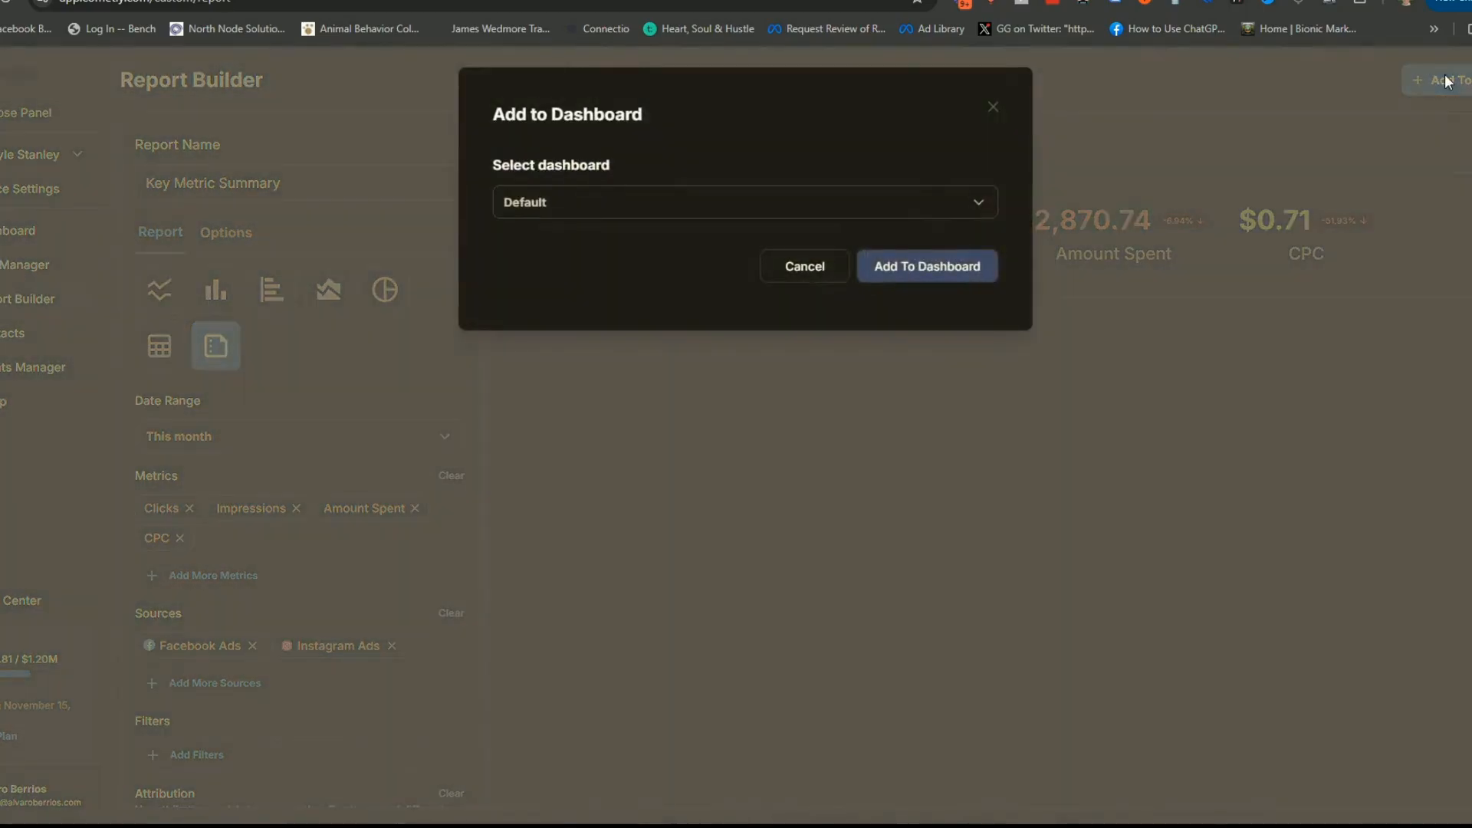
left_click(953, 274)
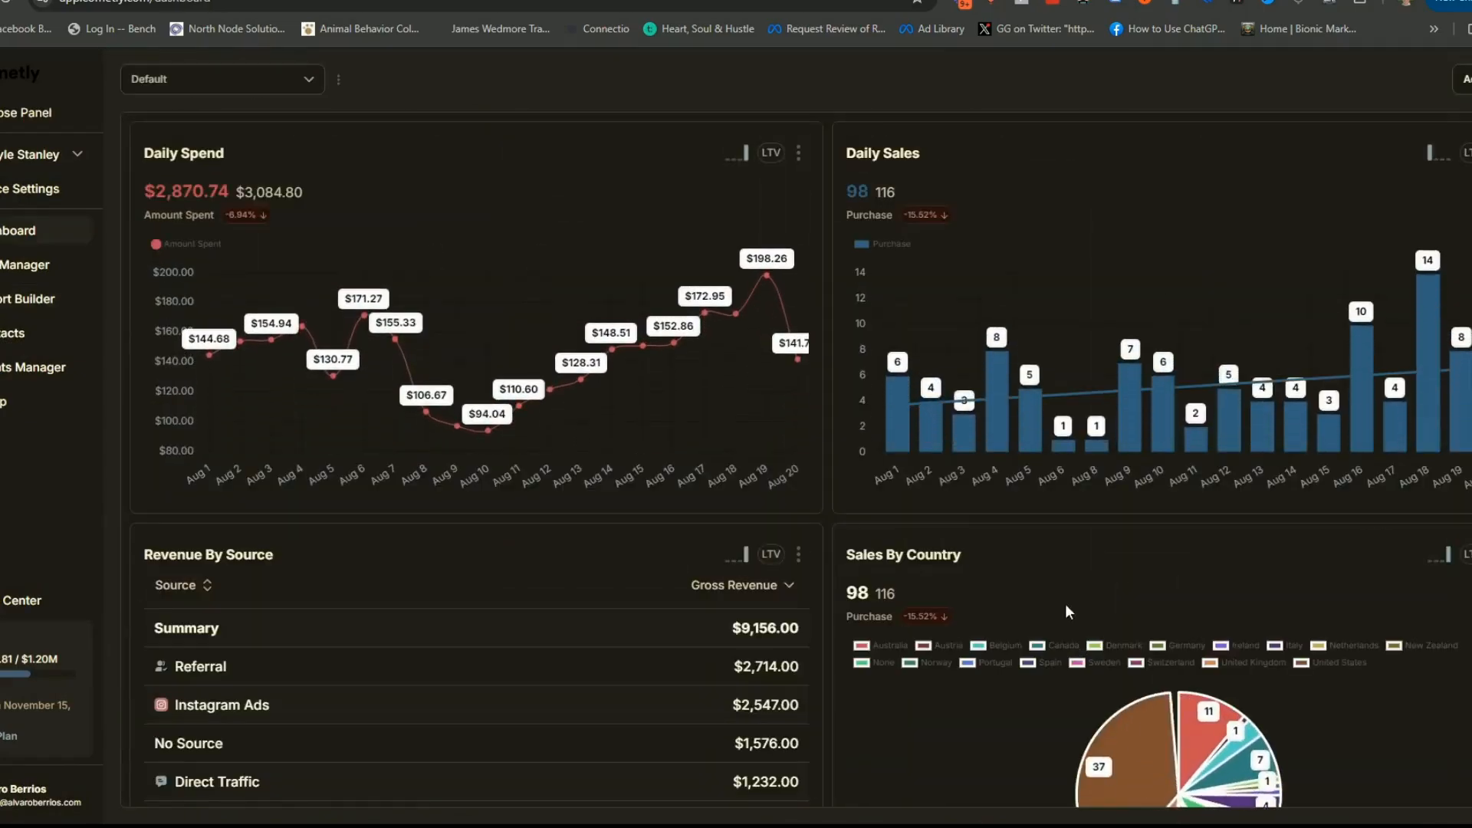
scroll(1073, 594, "down", 8)
scroll(1069, 587, "down", 8)
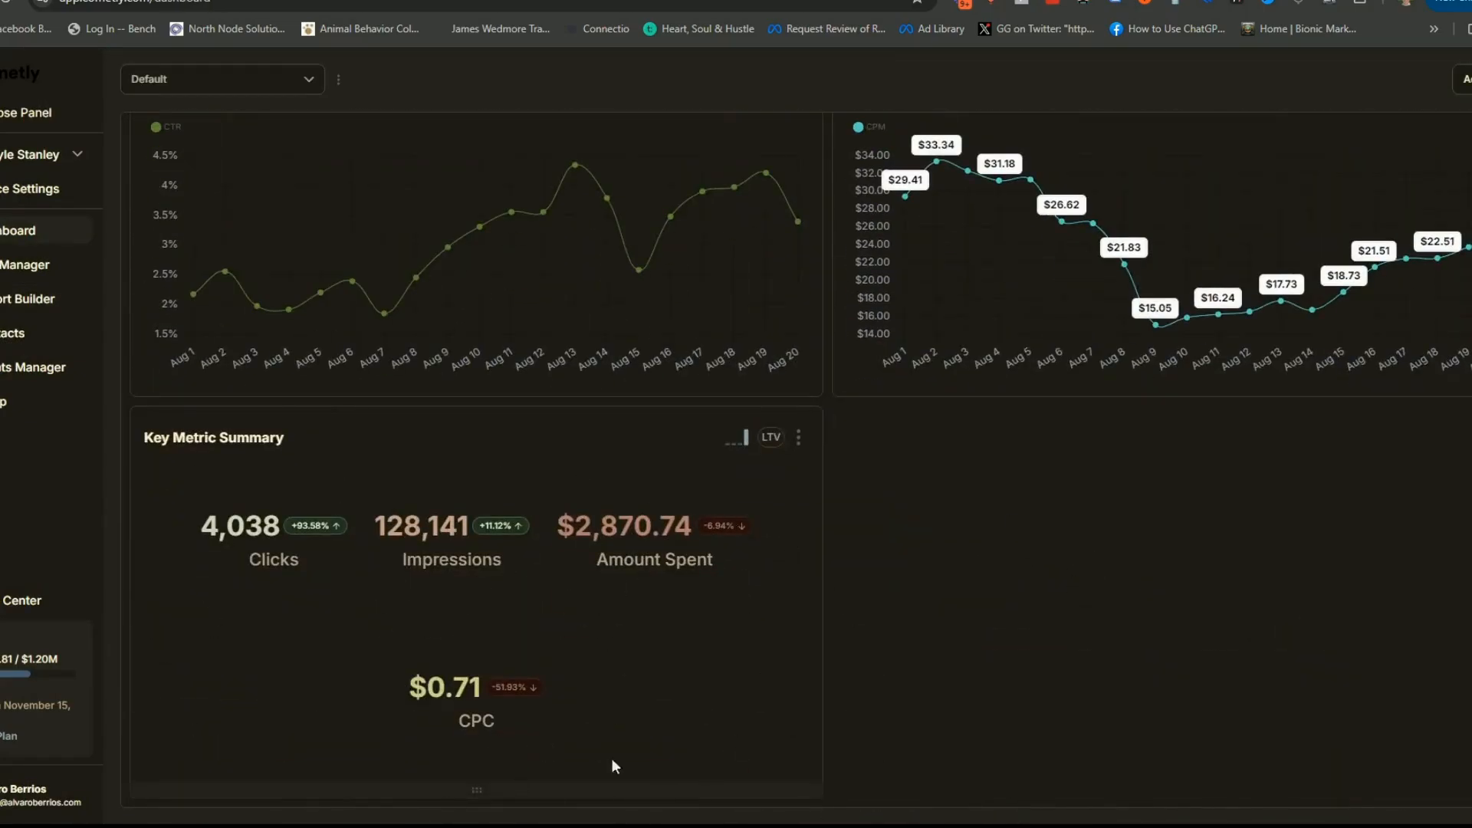
scroll(771, 568, "up", 15)
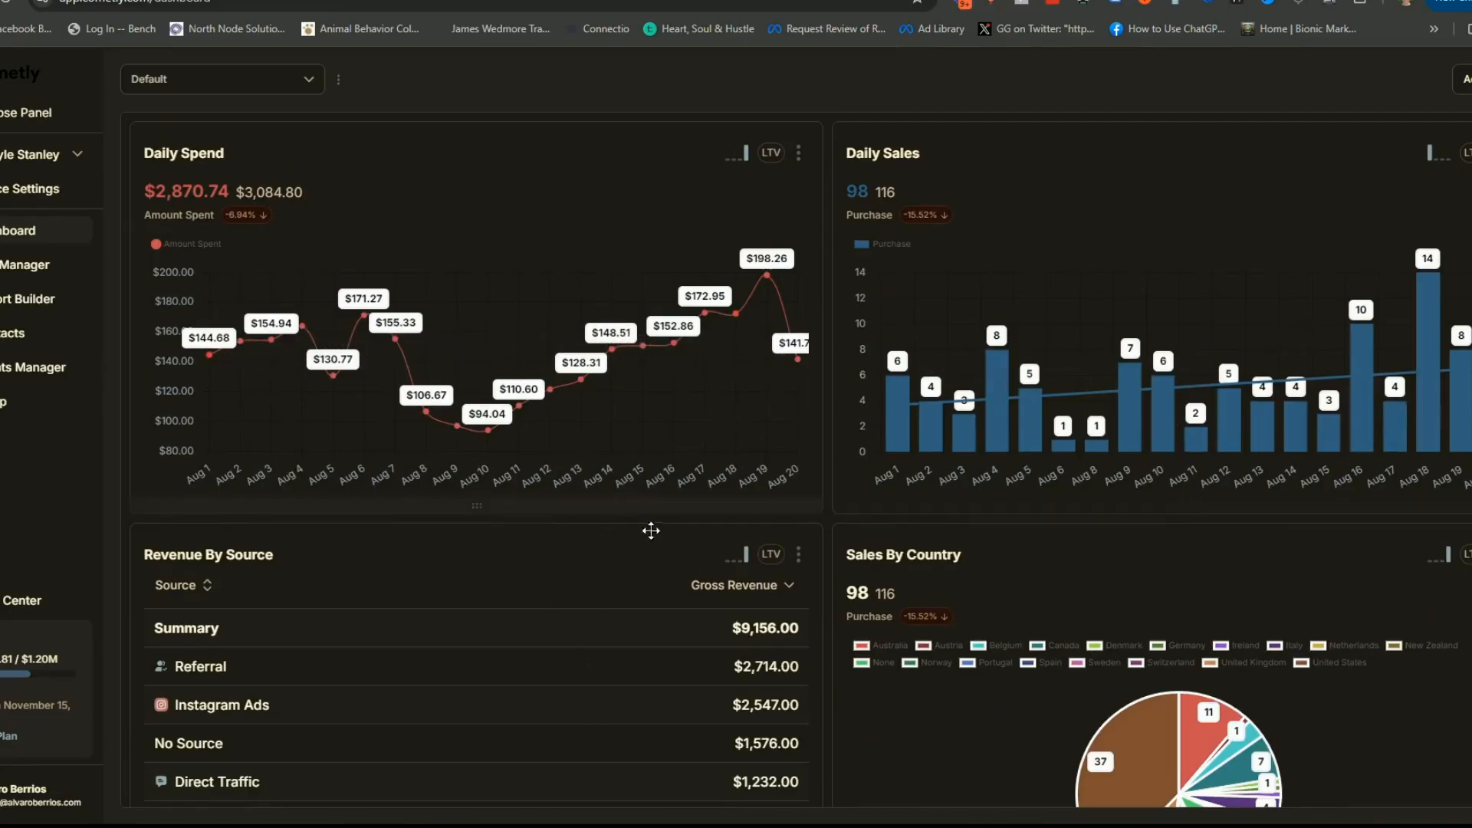
scroll(651, 531, "down", 4)
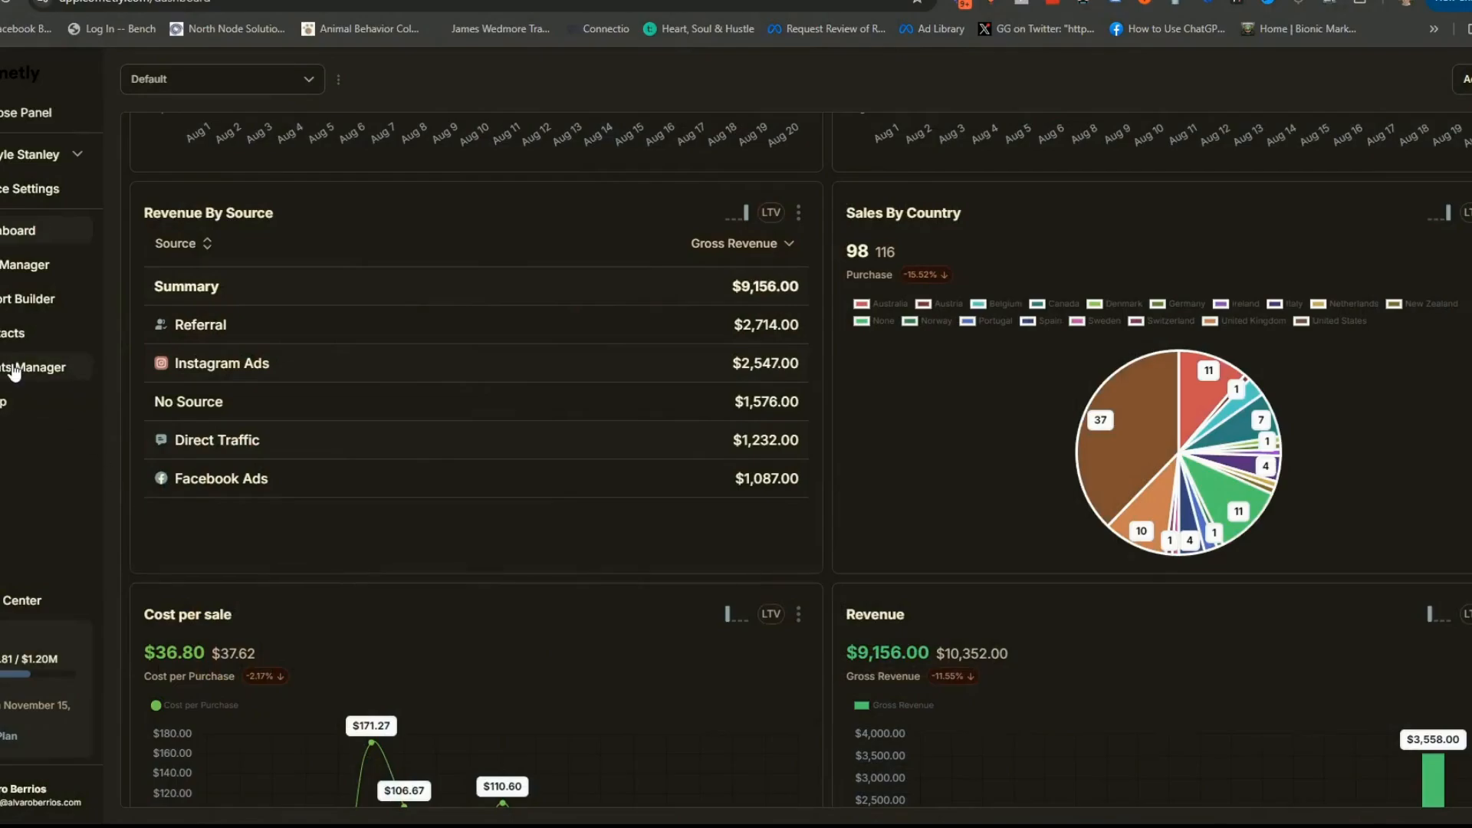
- Open the Conversion API settings in the Events Manager and examine Meta's data sharing options
left_click(14, 369)
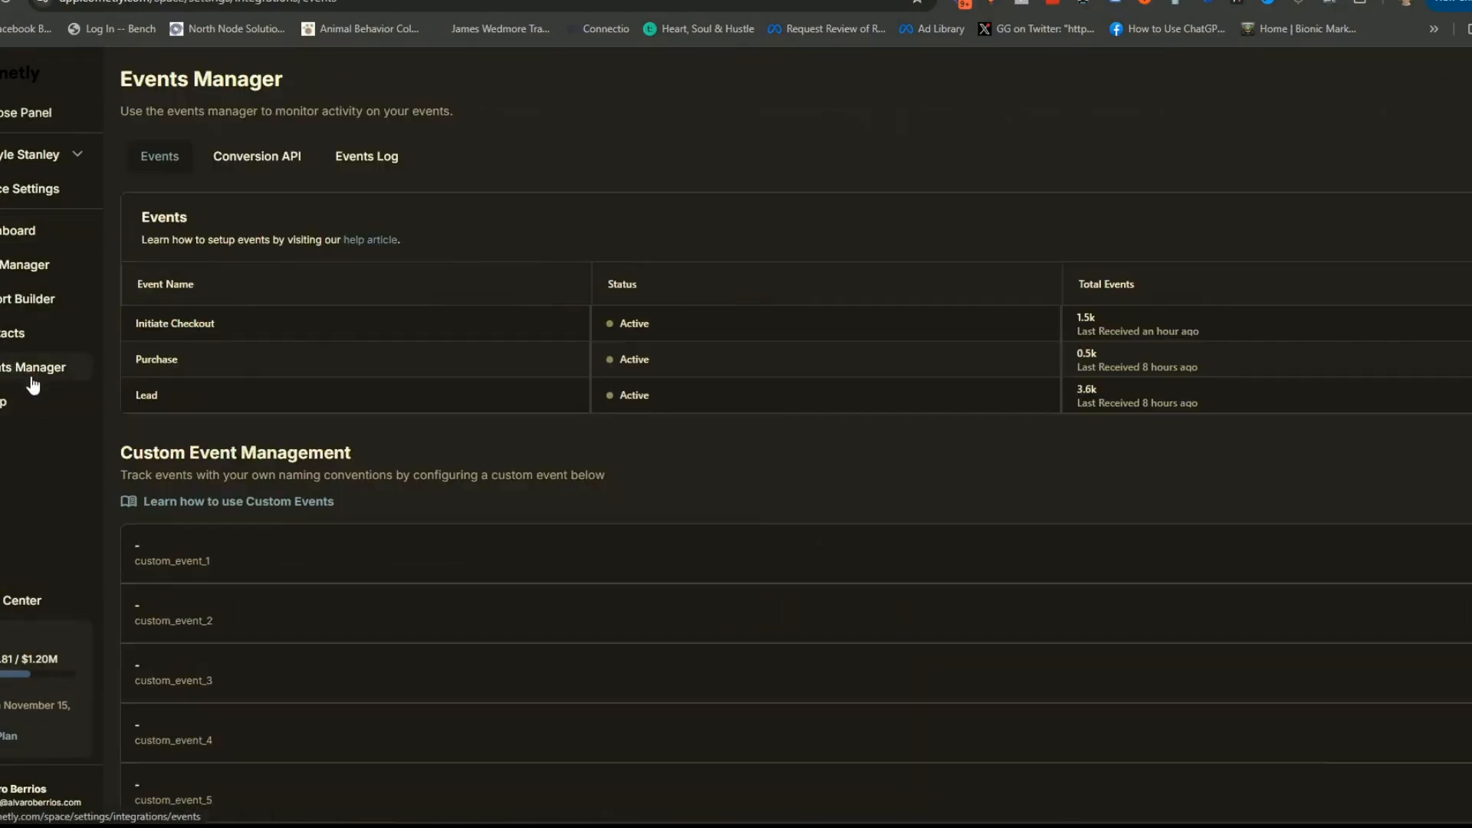
left_click(267, 157)
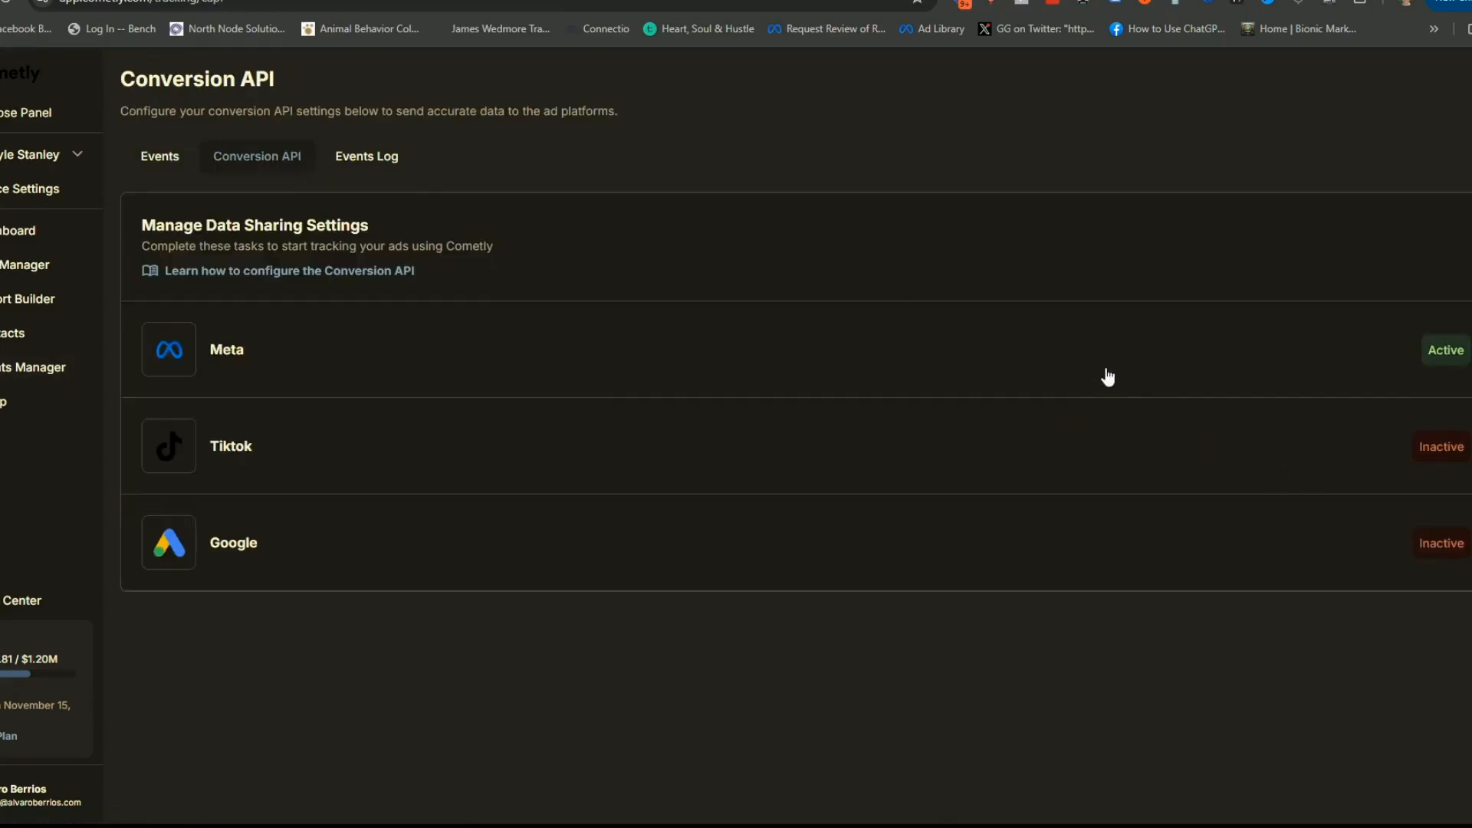
left_click(1374, 352)
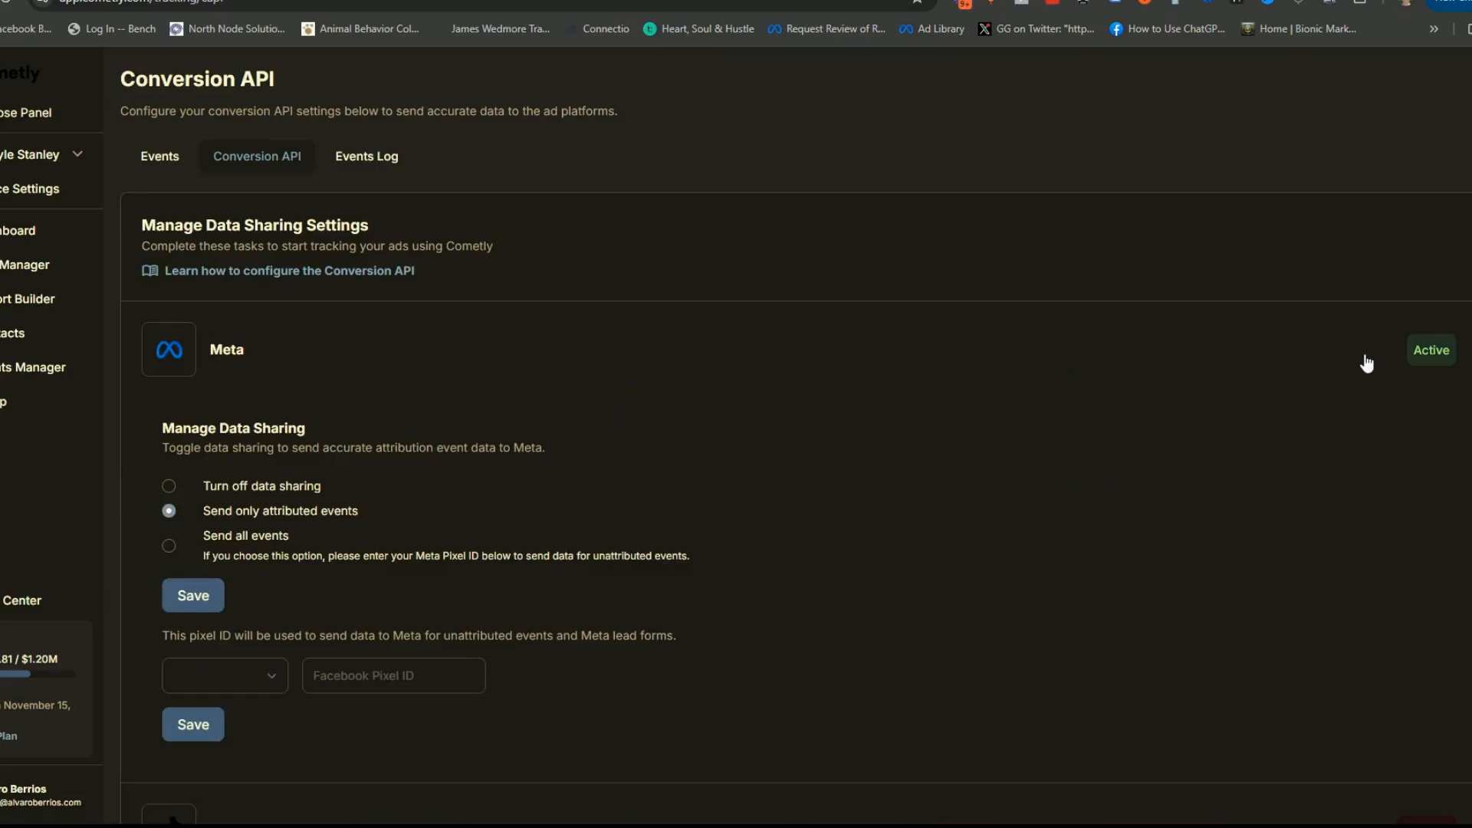
scroll(1112, 538, "down", 1)
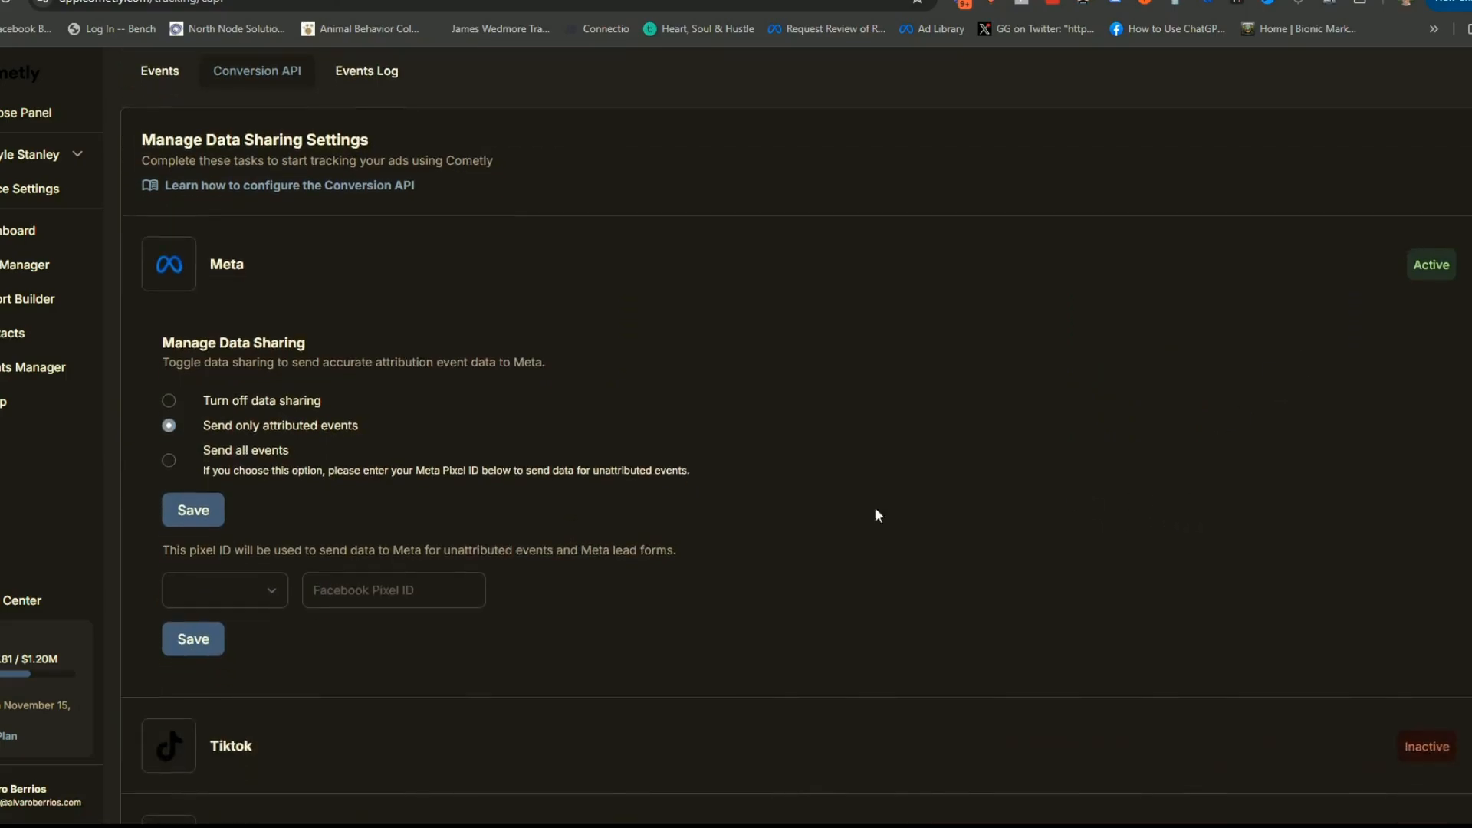